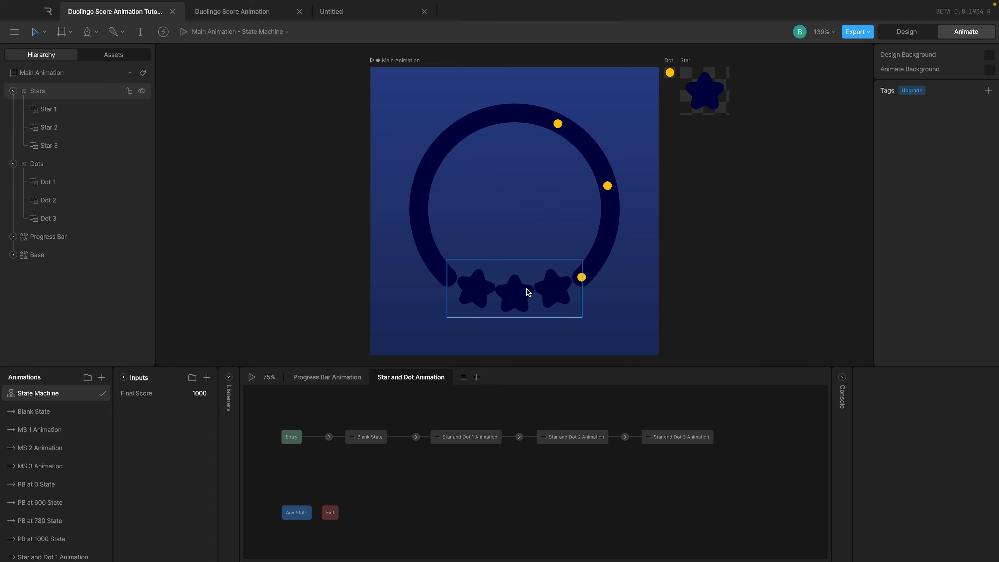
# Step: Compare the state machine graphs of the Progress Bar Animation and Star and Dot Animation layers
pyautogui.click(339, 379)
pyautogui.click(416, 379)
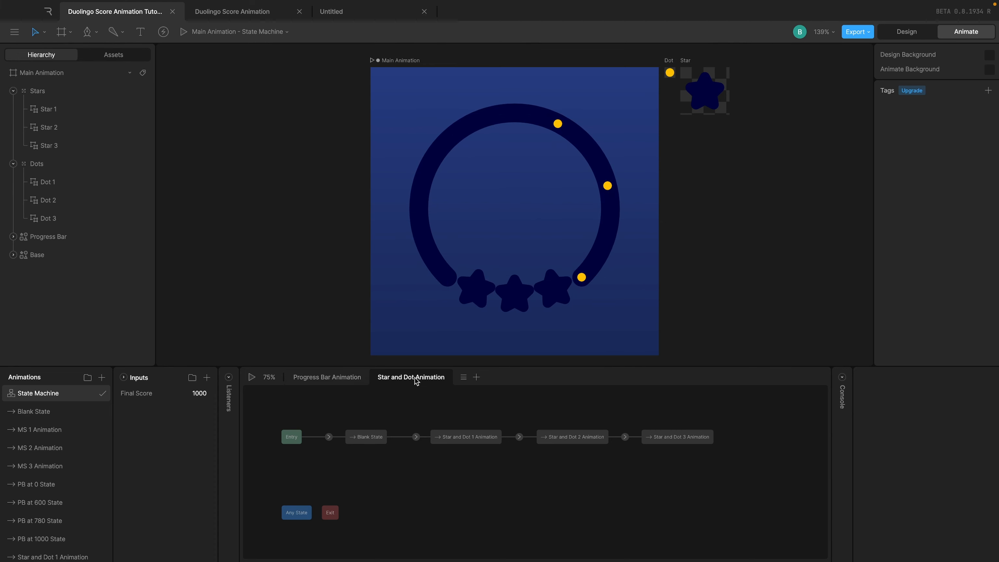
pyautogui.click(346, 379)
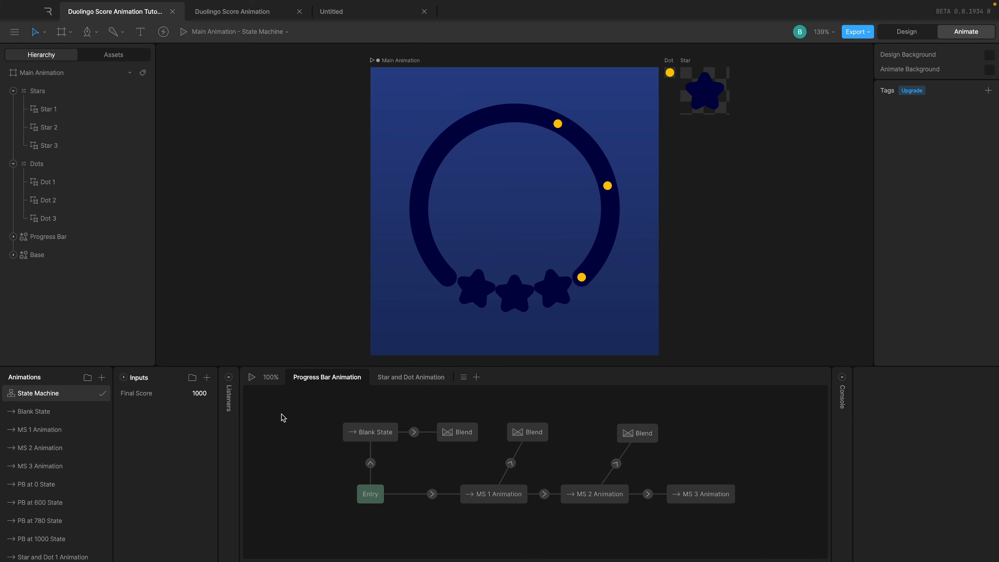
pyautogui.click(389, 378)
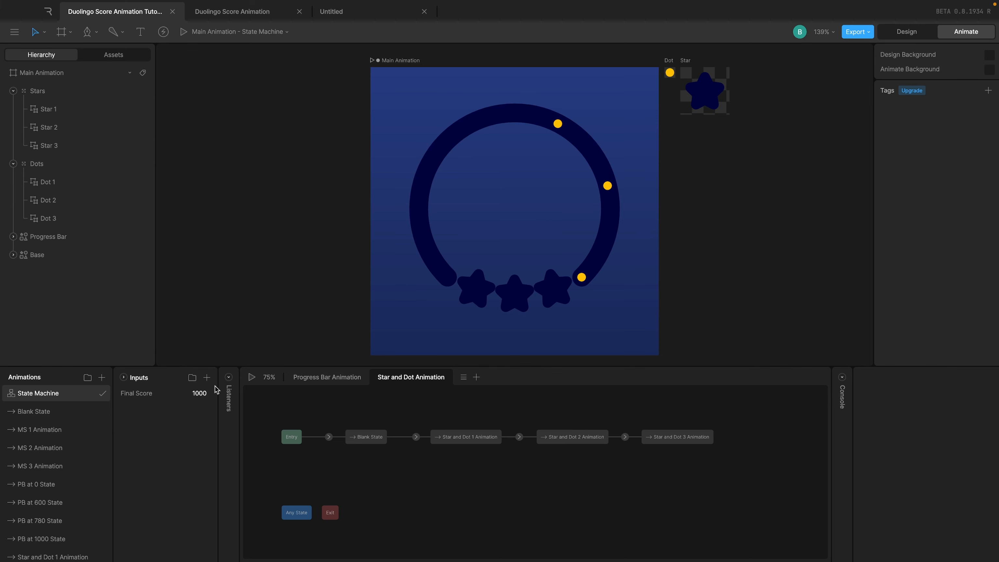
# Step: Set the Final Score input to 300 and preview the state machine with the Progress Bar Animation layer shown
pyautogui.click(201, 390)
pyautogui.write('300')
pyautogui.press('Return')
pyautogui.click(319, 378)
pyautogui.click(252, 377)
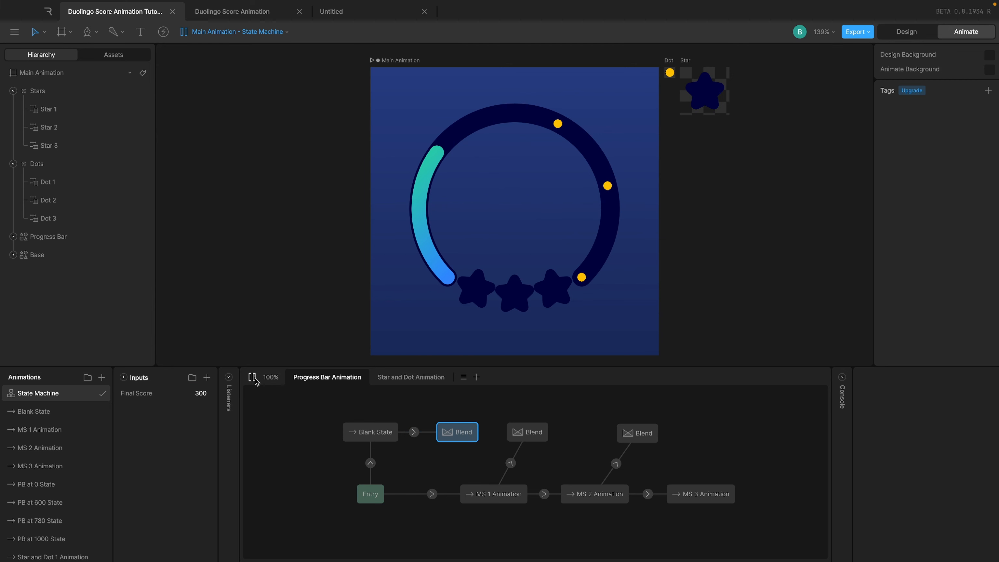
pyautogui.click(252, 377)
# Step: Set the Final Score input to 650 and preview the state machine once
pyautogui.click(201, 393)
pyautogui.write('650')
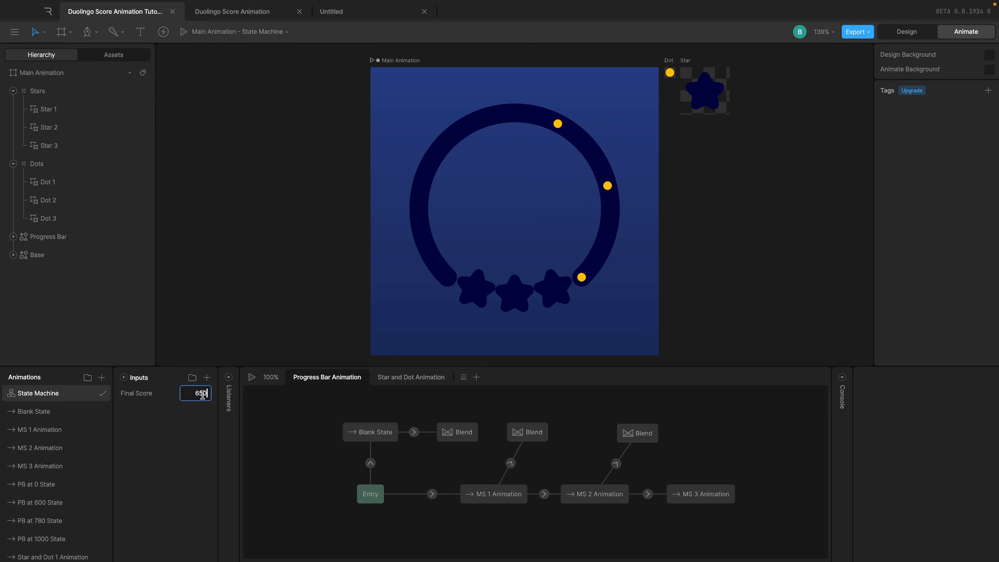
pyautogui.press('Return')
pyautogui.click(252, 377)
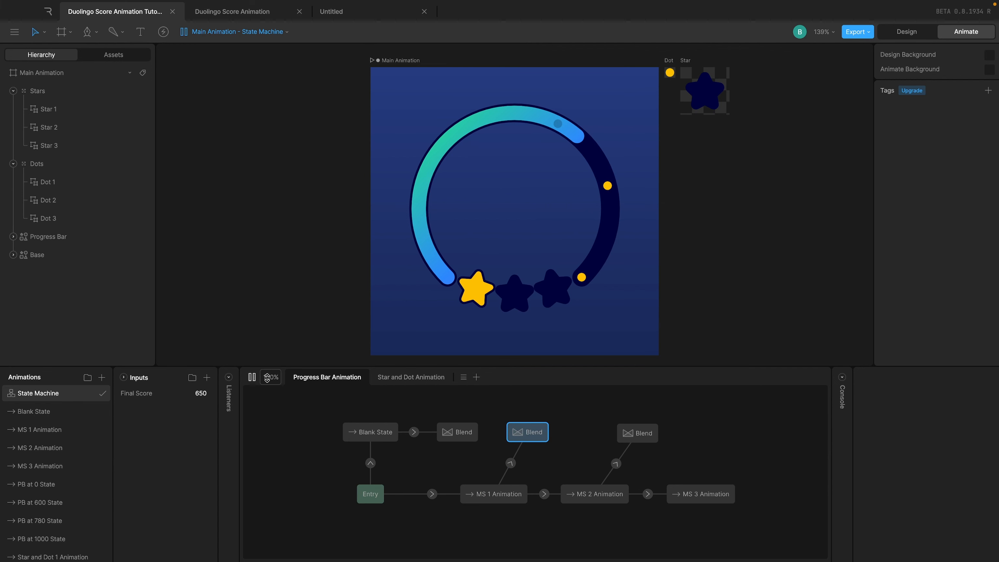
pyautogui.click(252, 377)
# Step: Set the Final Score input to 880 and preview the state machine once
pyautogui.click(199, 398)
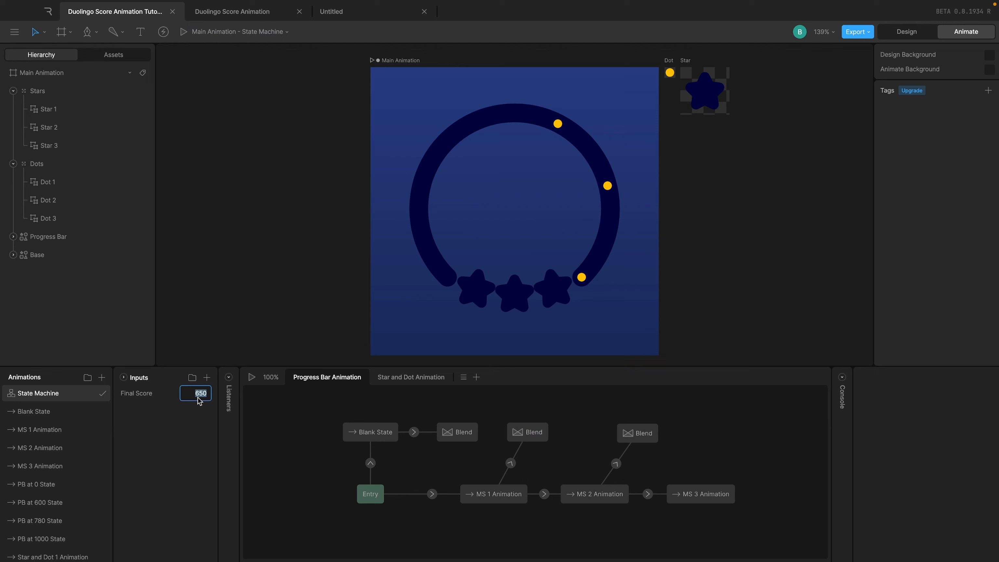
pyautogui.write('880')
pyautogui.press('Return')
pyautogui.click(252, 379)
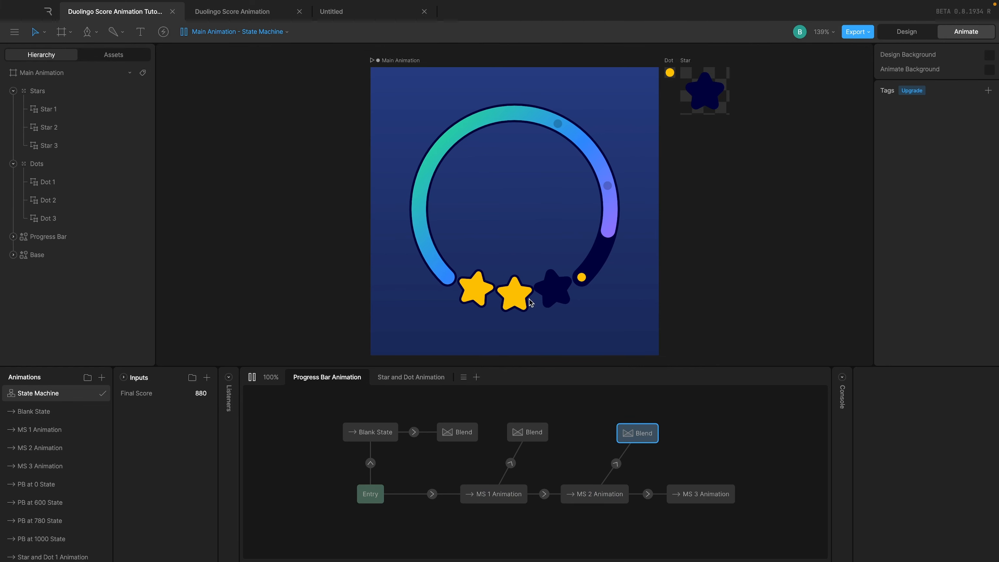
pyautogui.click(252, 377)
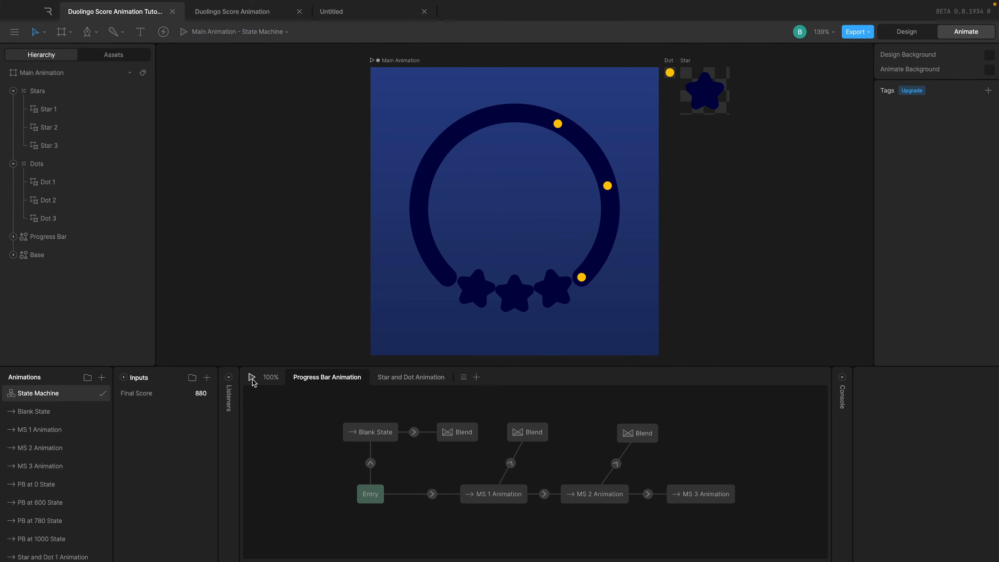
# Step: Set the Final Score input to 1000 and play the state machine
pyautogui.click(200, 394)
pyautogui.write('1000')
pyautogui.press('Return')
pyautogui.click(252, 377)
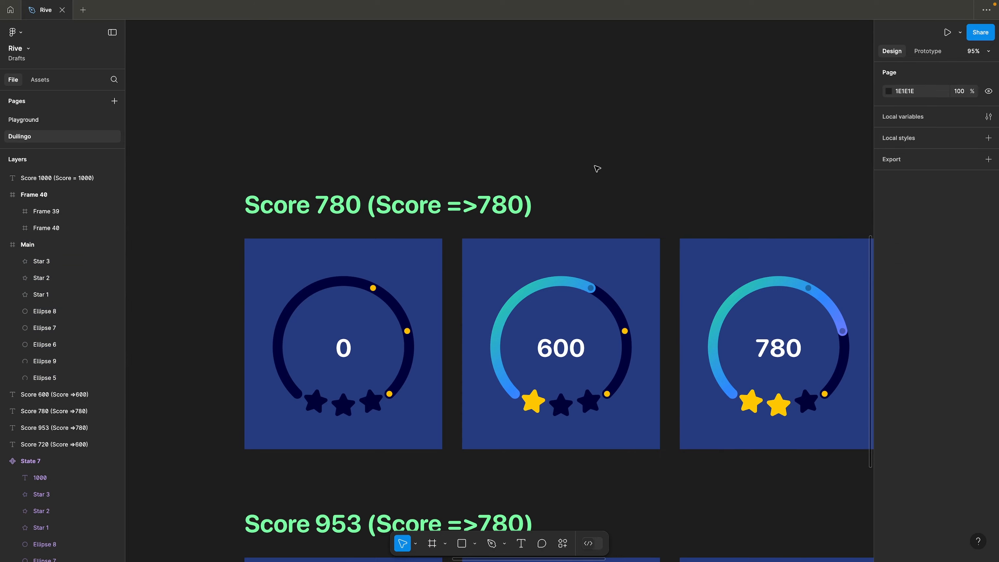
# Step: In Figma, hide the interface and examine the Score 240 (Score <600) mockups on the Duilingo page
pyautogui.scroll(-6, 597, 169)
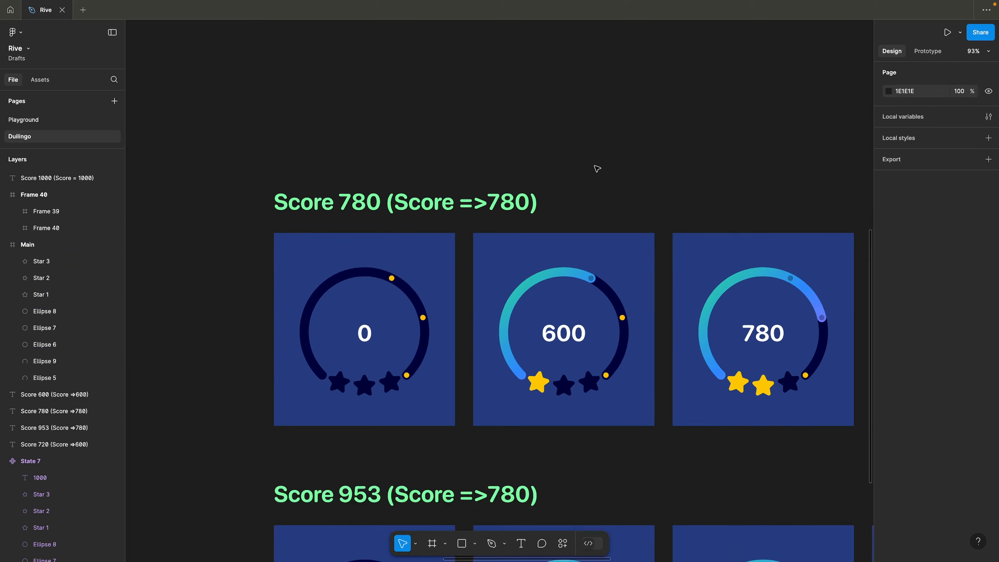
pyautogui.scroll(-3, 597, 169)
pyautogui.hscroll(-5, 595, 169)
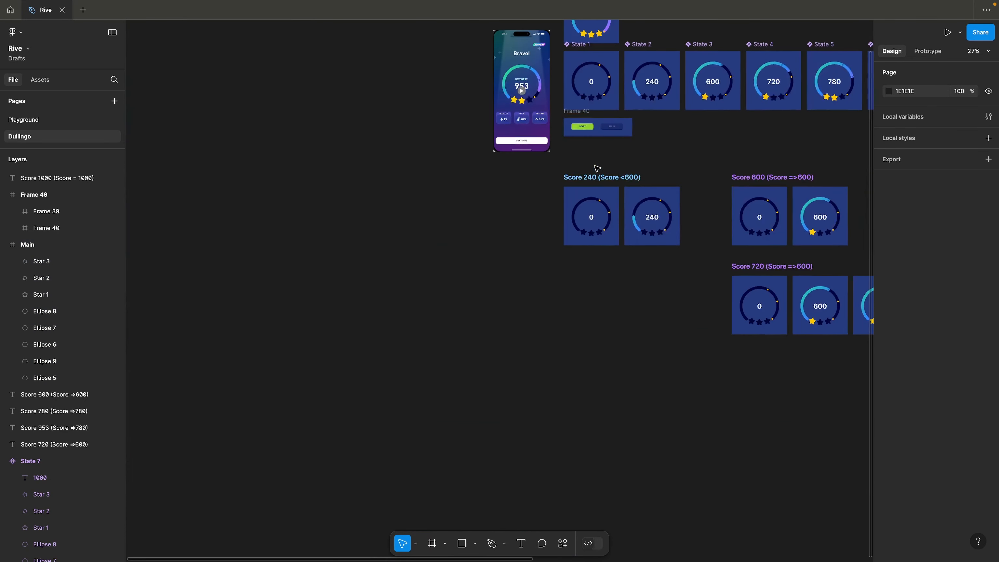
pyautogui.scroll(8, 687, 219)
pyautogui.scroll(3, 690, 219)
pyautogui.hscroll(-3, 690, 219)
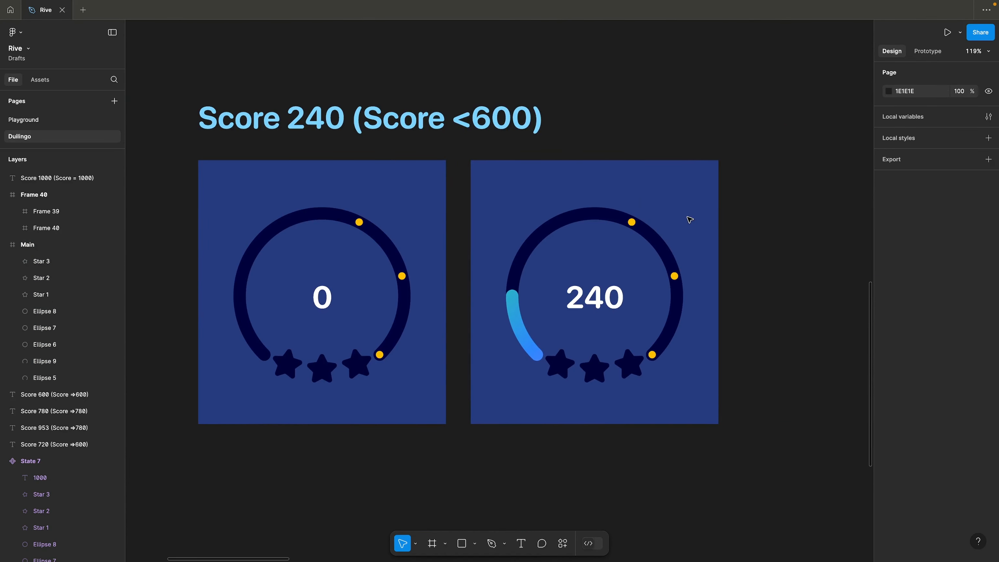
pyautogui.hotkey('ctrl', '\\')
pyautogui.scroll(2, 472, 205)
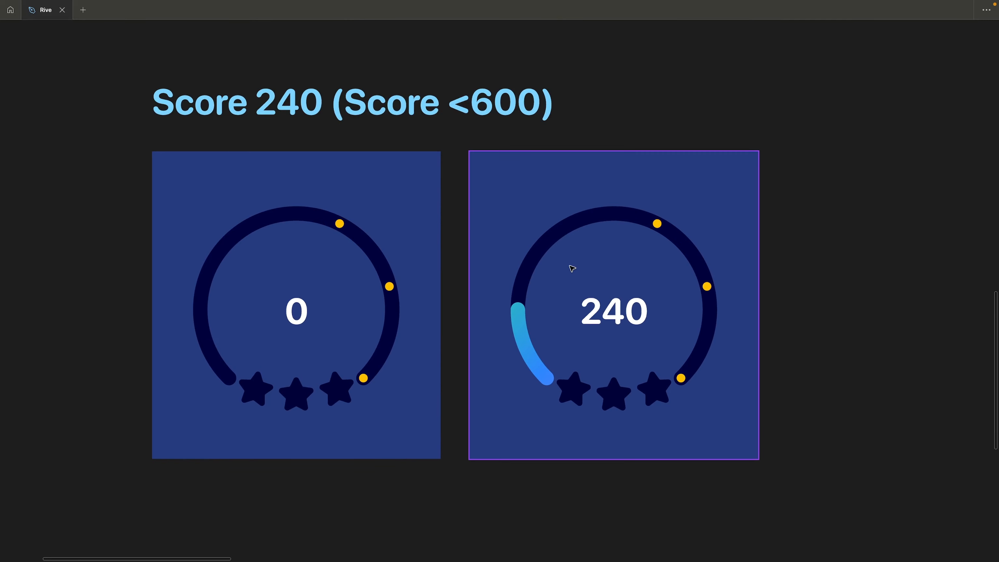
pyautogui.scroll(-3, 511, 272)
pyautogui.scroll(2, 556, 344)
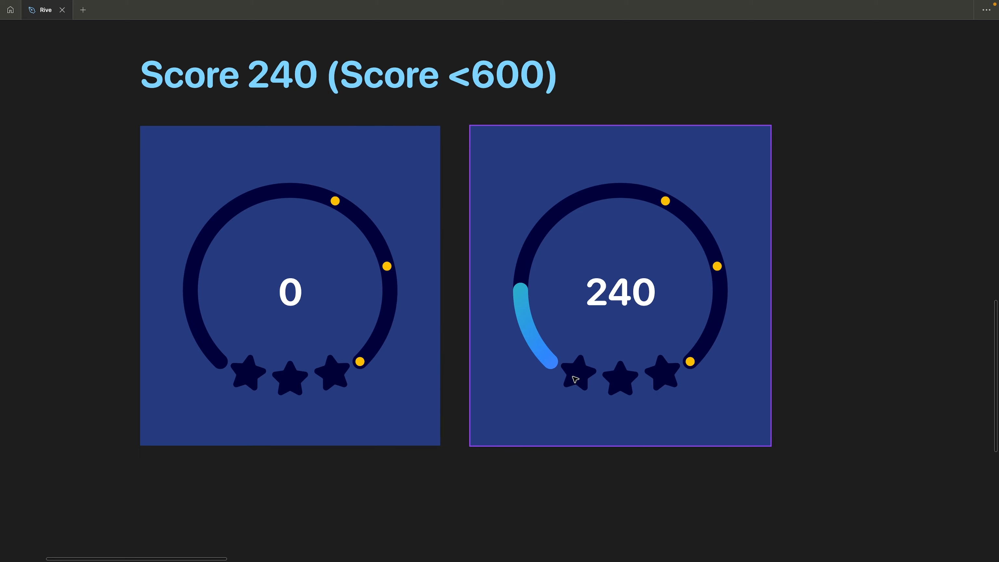
pyautogui.hscroll(1, 562, 121)
# Step: Examine the mockup sequences for Score 600 (Score =>600) and Score 780 (Score =>780)
pyautogui.scroll(-10, 658, 156)
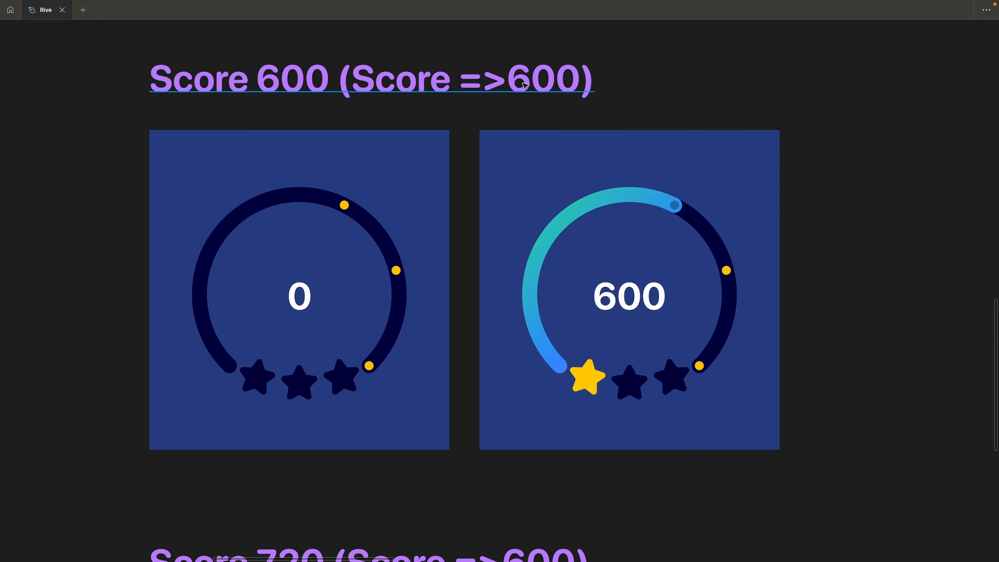
pyautogui.scroll(-3, 525, 86)
pyautogui.scroll(-10, 525, 86)
pyautogui.hscroll(5, 524, 84)
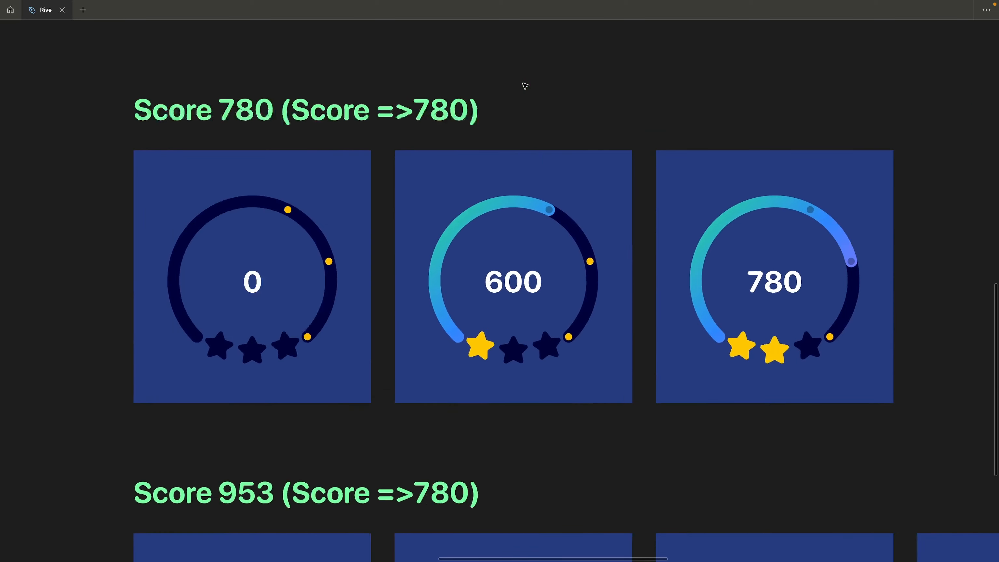
pyautogui.scroll(-3, 606, 288)
pyautogui.hscroll(5, 607, 288)
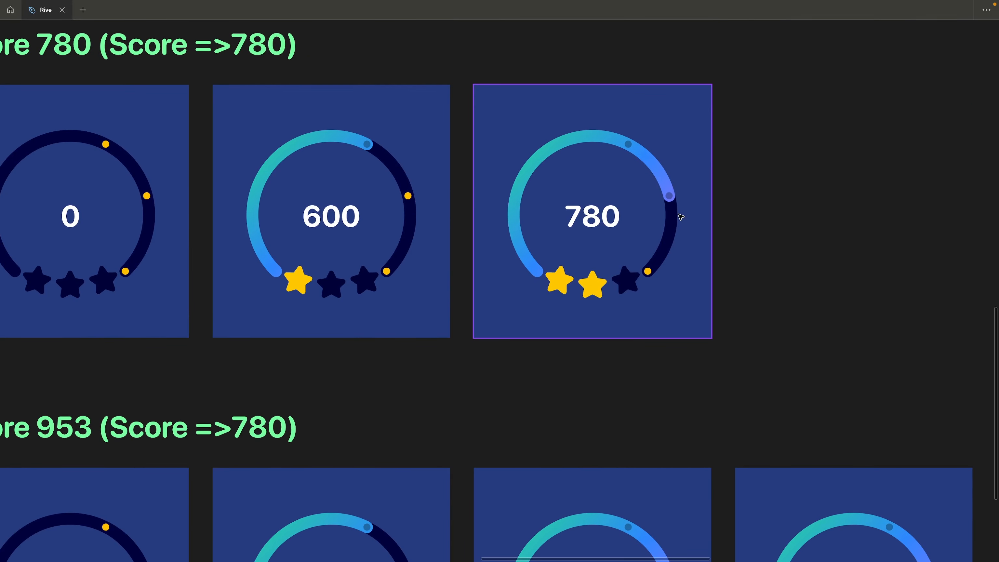
pyautogui.scroll(3, 613, 283)
pyautogui.hscroll(-3, 613, 283)
# Step: Examine the Score 1000 (Score = 1000) mockup sequence, and return to the overview of all score cases
pyautogui.hscroll(15, 359, 122)
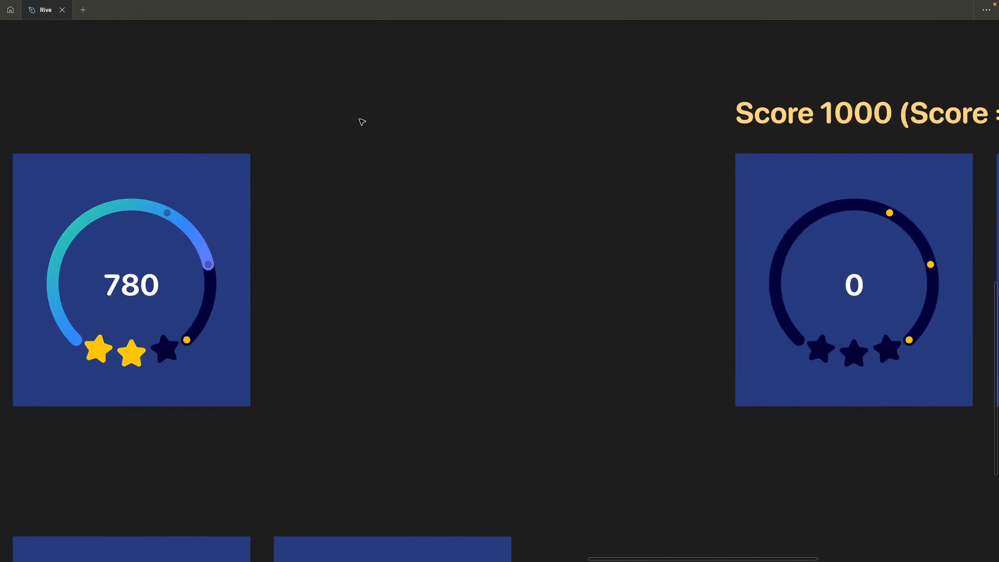
pyautogui.hscroll(10, 362, 122)
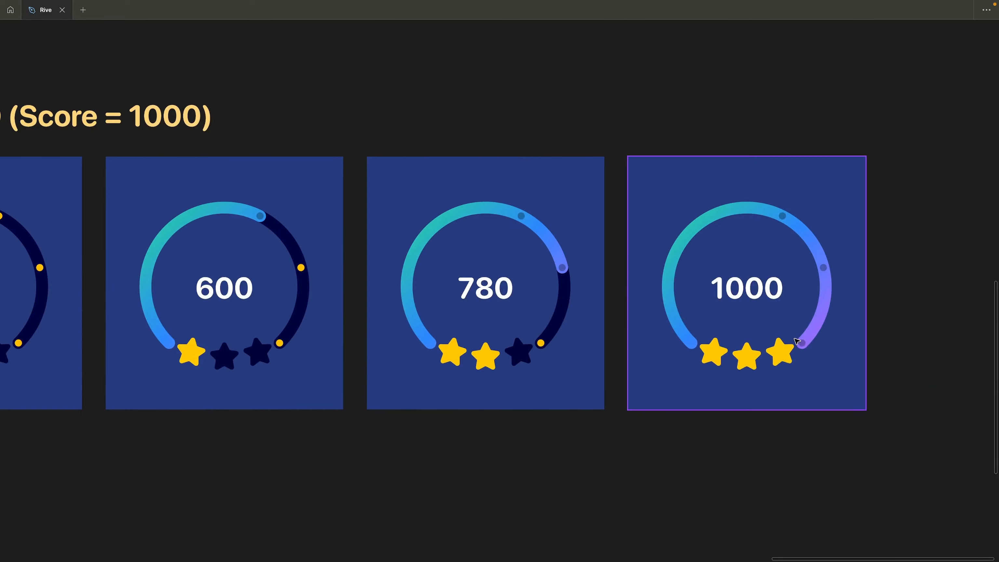
pyautogui.hscroll(-5, 779, 351)
pyautogui.scroll(1, 779, 350)
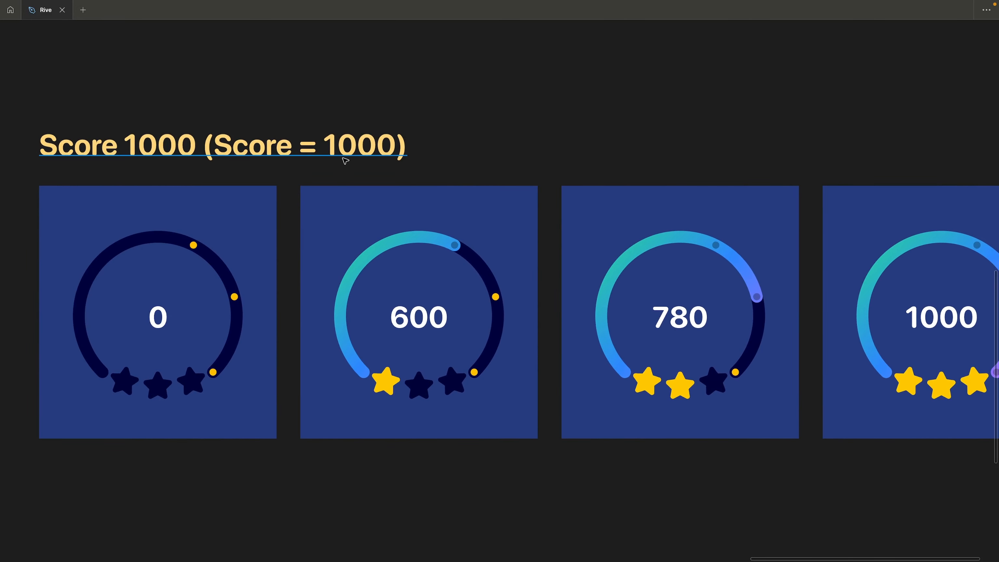
pyautogui.scroll(-10, 430, 159)
pyautogui.hscroll(-12, 430, 160)
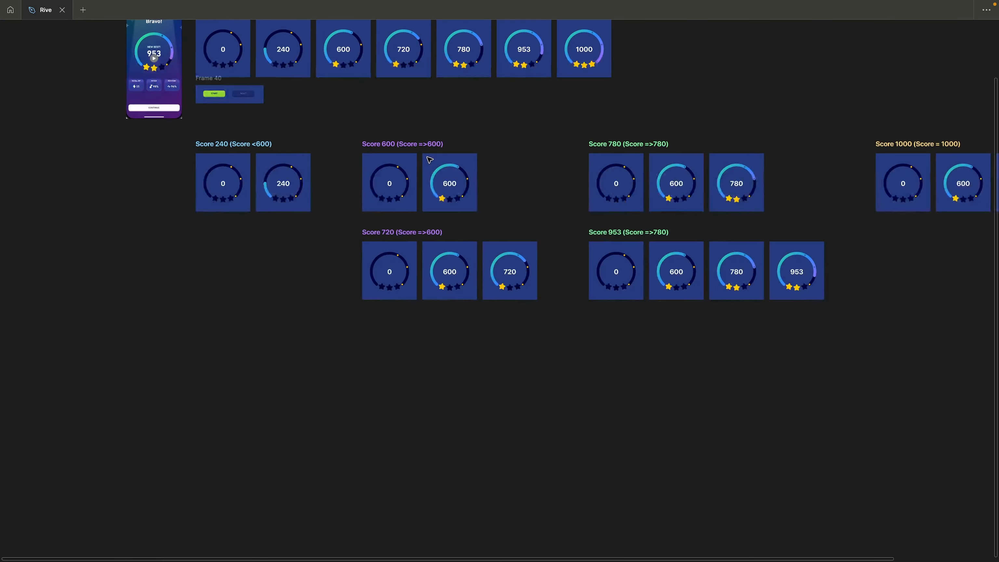
pyautogui.scroll(2, 368, 153)
pyautogui.scroll(10, 425, 161)
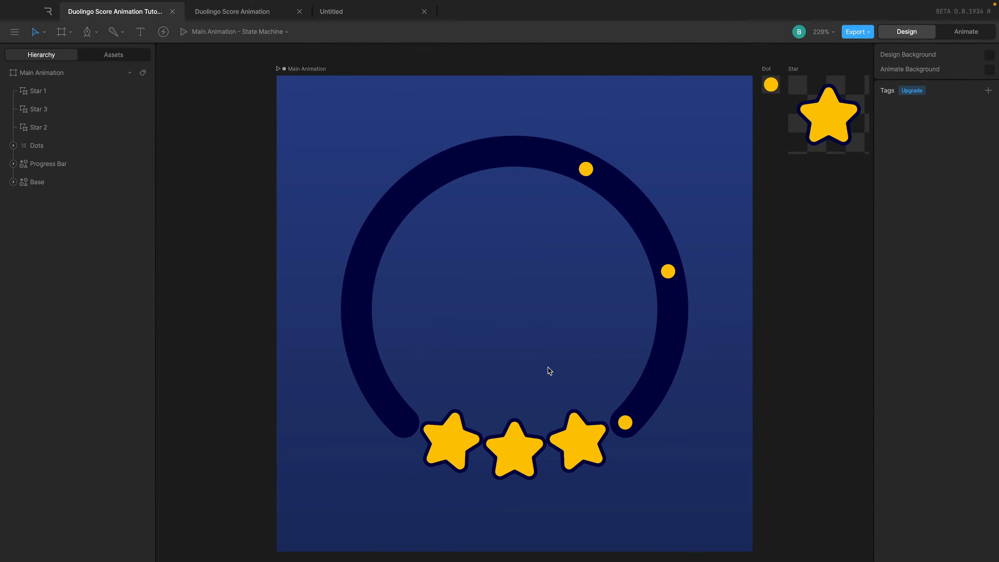
# Step: In Rive, switch the Duolingo score file to Animate mode, fit the Main Animation artboard in view and preview its state machine
pyautogui.click(945, 36)
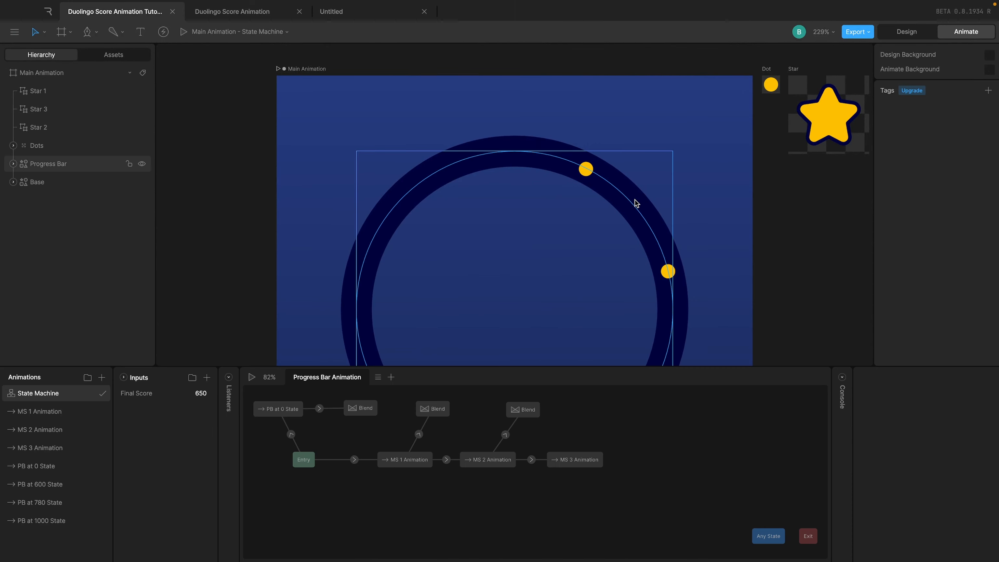
pyautogui.hotkey('shift', '1')
pyautogui.hscroll(-2, 400, 424)
pyautogui.scroll(1, 399, 423)
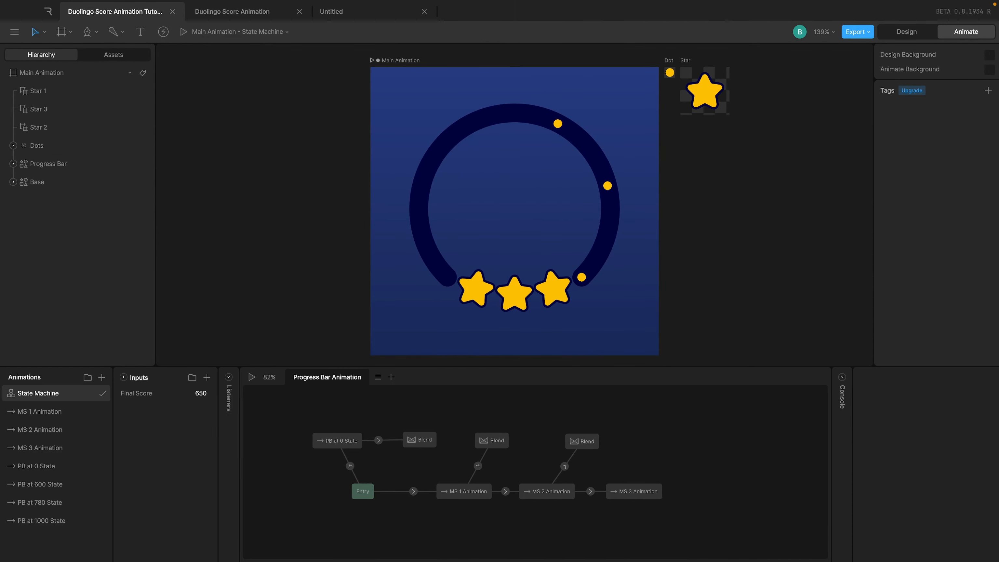
pyautogui.click(252, 377)
# Step: Reorder the star layers in the hierarchy so that Star 3 sits below Star 2
pyautogui.click(38, 90)
pyautogui.keyDown('shift'); pyautogui.click(44, 127); pyautogui.keyUp('shift')
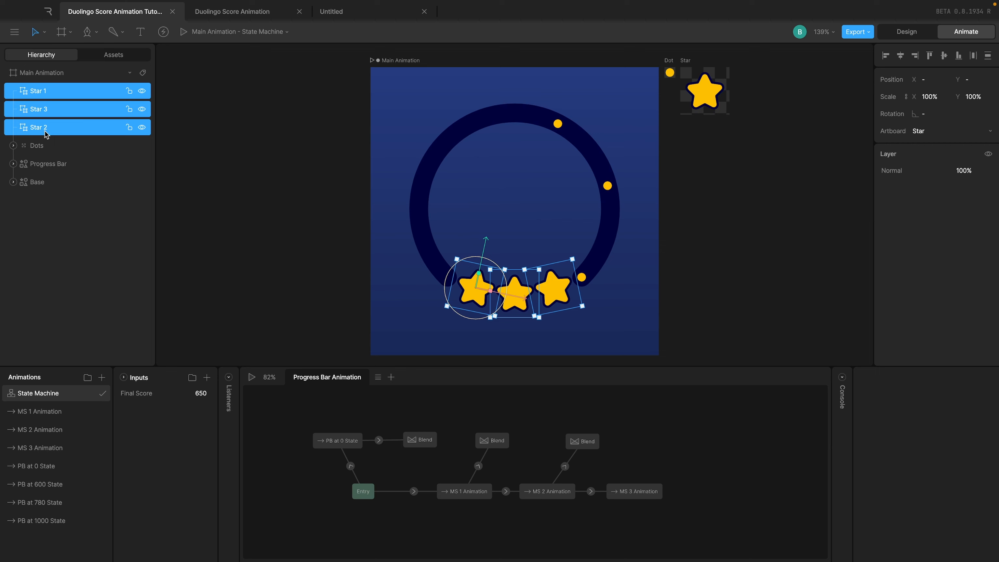
pyautogui.moveTo(50, 114); pyautogui.dragTo(45, 136)
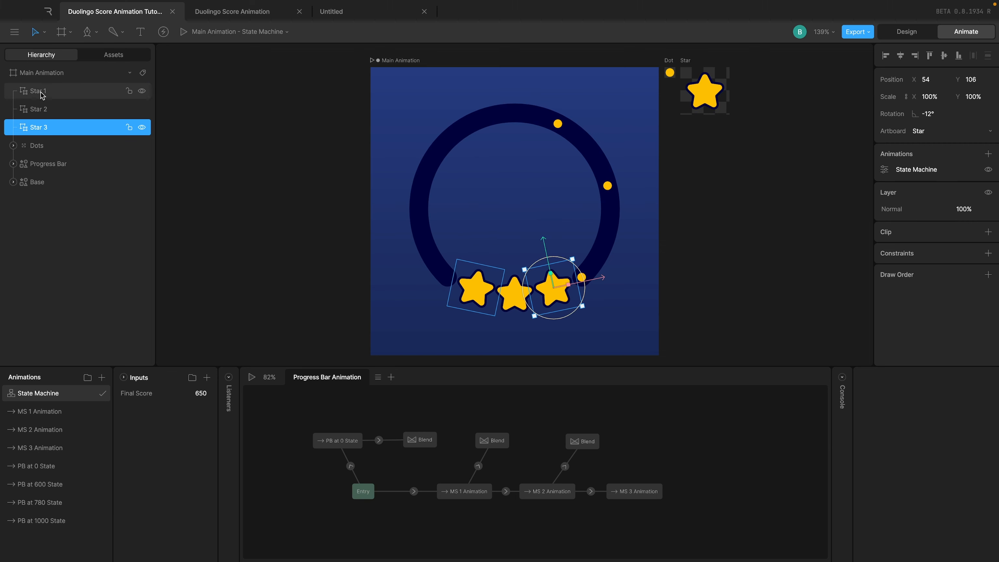
# Step: Group Star 1, Star 2 and Star 3 and name the group Stars
pyautogui.keyDown('shift'); pyautogui.click(41, 94); pyautogui.keyUp('shift')
pyautogui.hotkey('ctrl', 'g')
pyautogui.doubleClick(36, 92)
pyautogui.write('Stars')
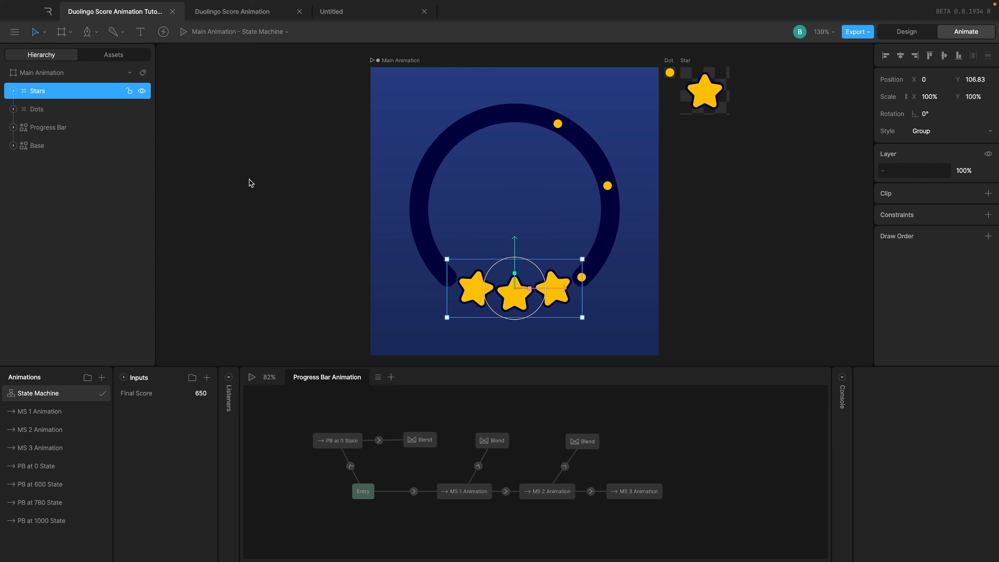
pyautogui.scroll(2, 433, 417)
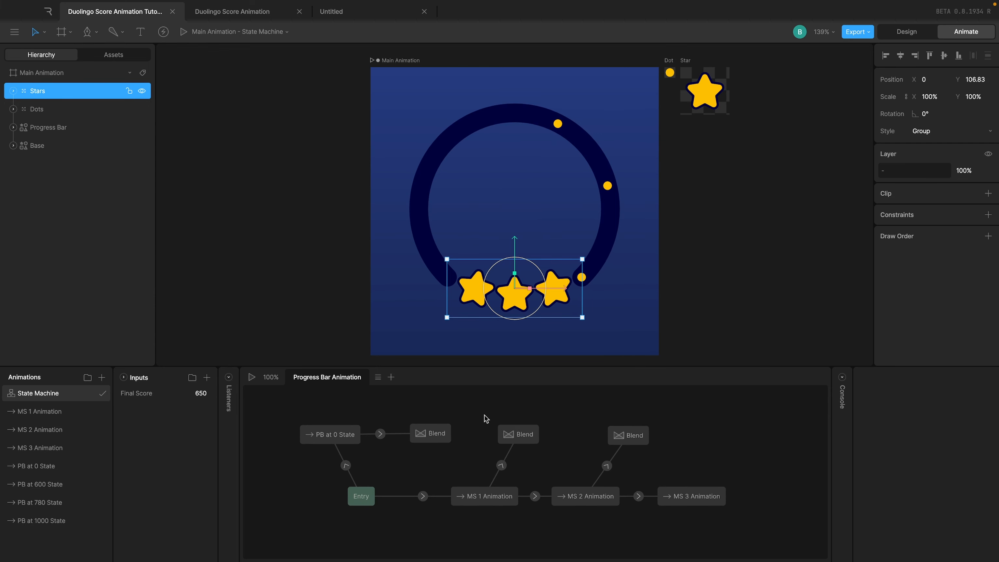
pyautogui.click(405, 325)
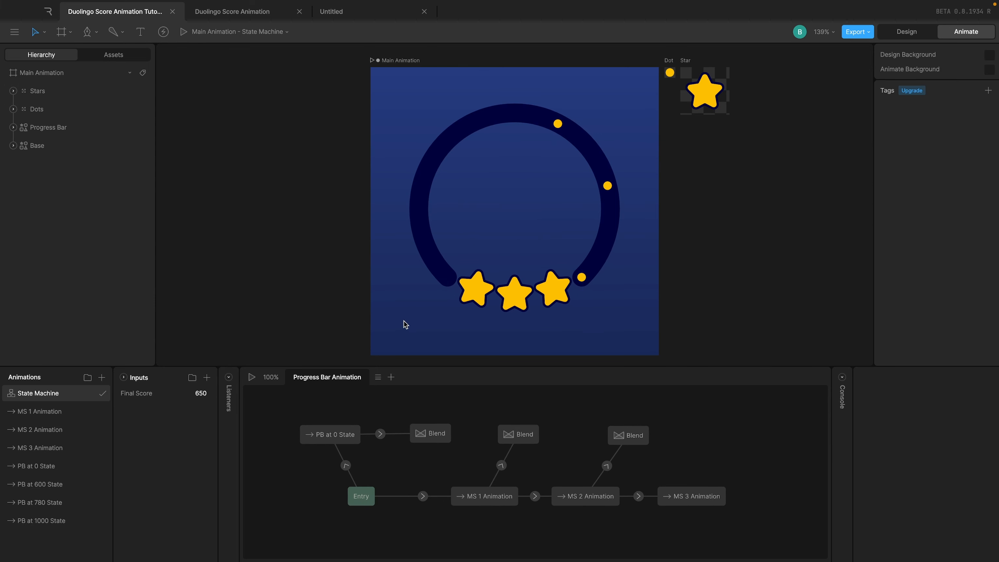
pyautogui.click(535, 291)
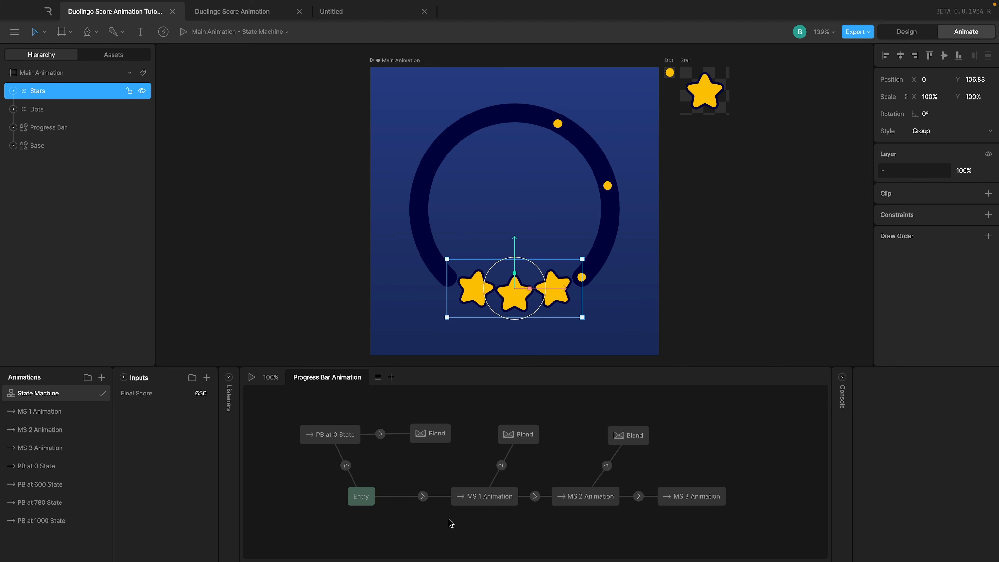
pyautogui.scroll(-2, 451, 524)
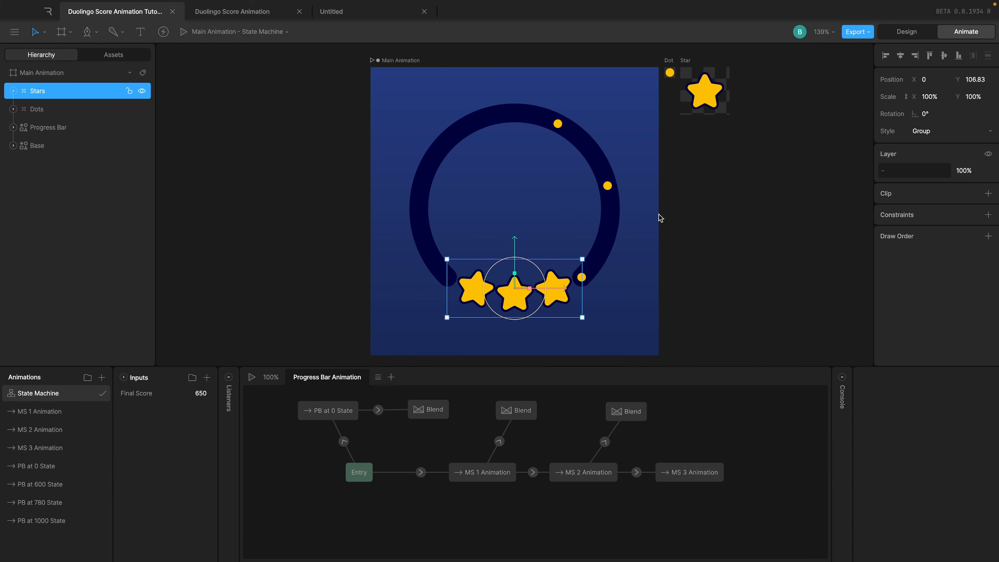
# Step: Expand the Stars group, select Star 1 and open the options of its nested State Machine
pyautogui.click(13, 91)
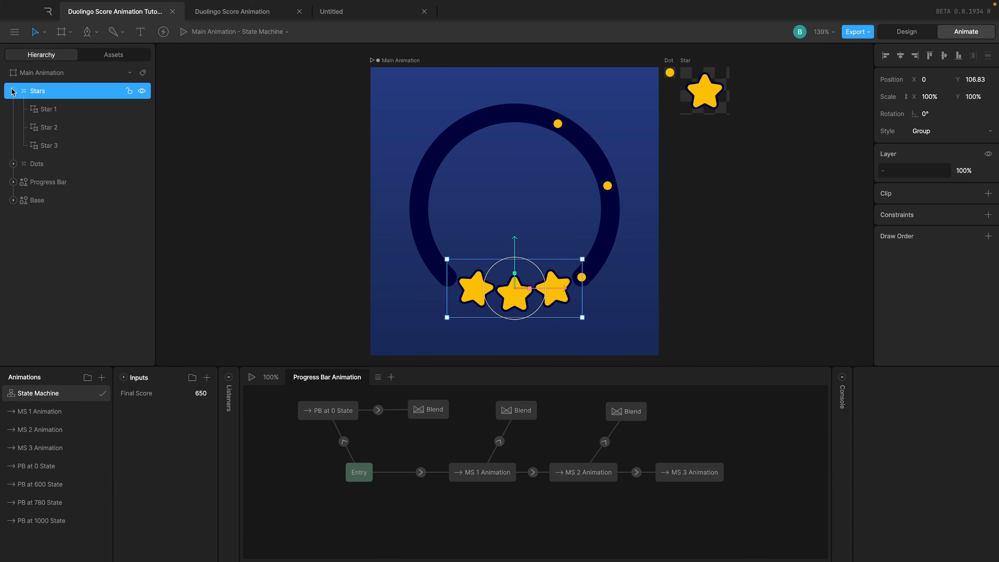
pyautogui.click(59, 112)
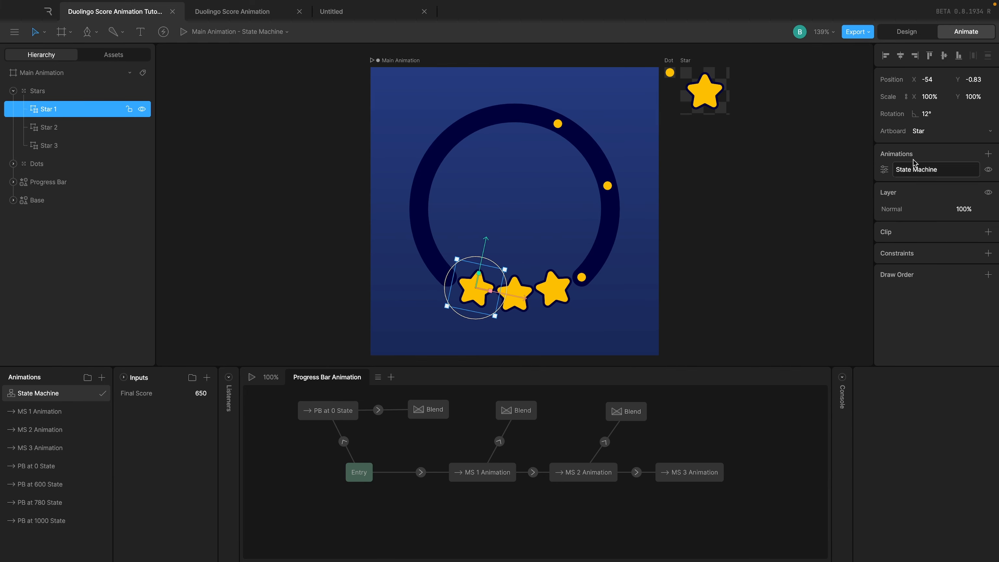
pyautogui.click(885, 169)
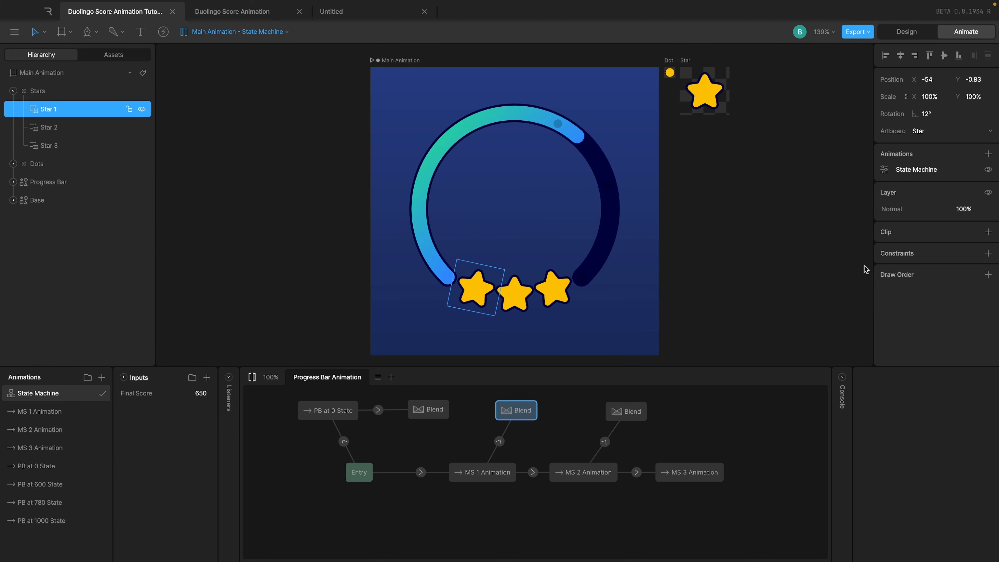
# Step: Remove the nested State Machine from Star 1 and look through the animations available to add in its place
pyautogui.rightClick(919, 169)
pyautogui.click(930, 186)
pyautogui.click(987, 154)
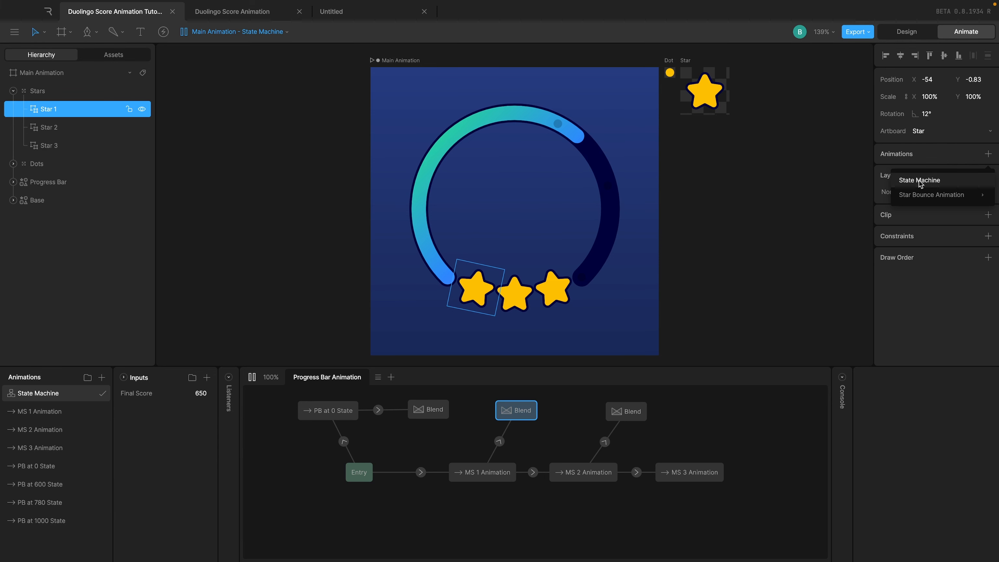
pyautogui.moveTo(923, 198)
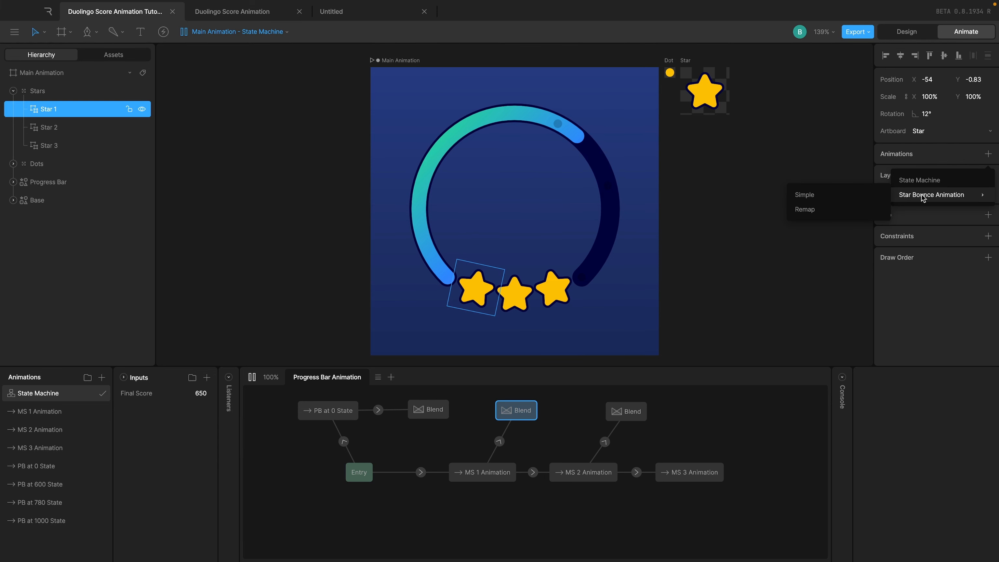
pyautogui.click(795, 131)
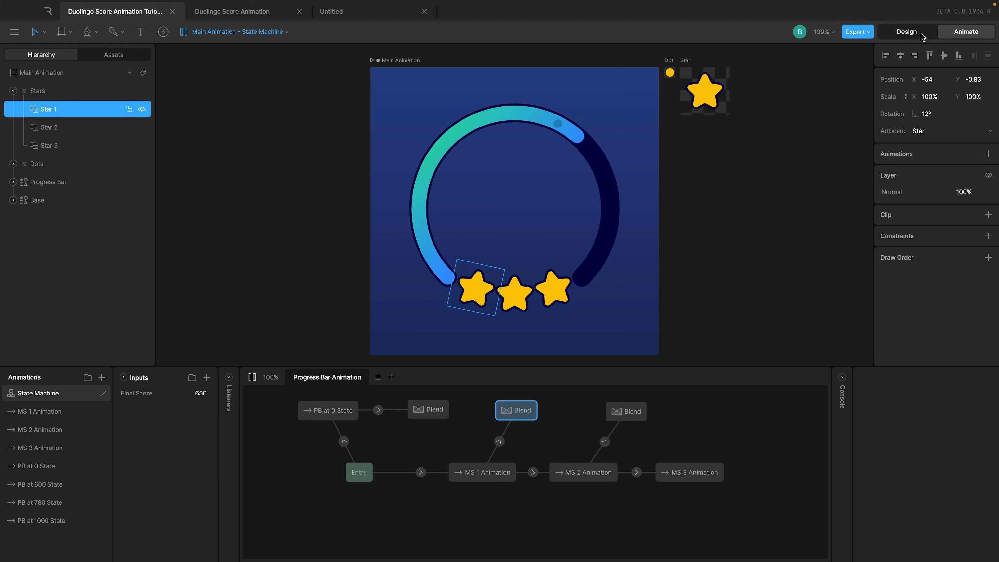
# Step: On the Star artboard, play the Star Bounce Animation and examine its keyframes and state machine
pyautogui.click(889, 34)
pyautogui.click(690, 60)
pyautogui.click(973, 29)
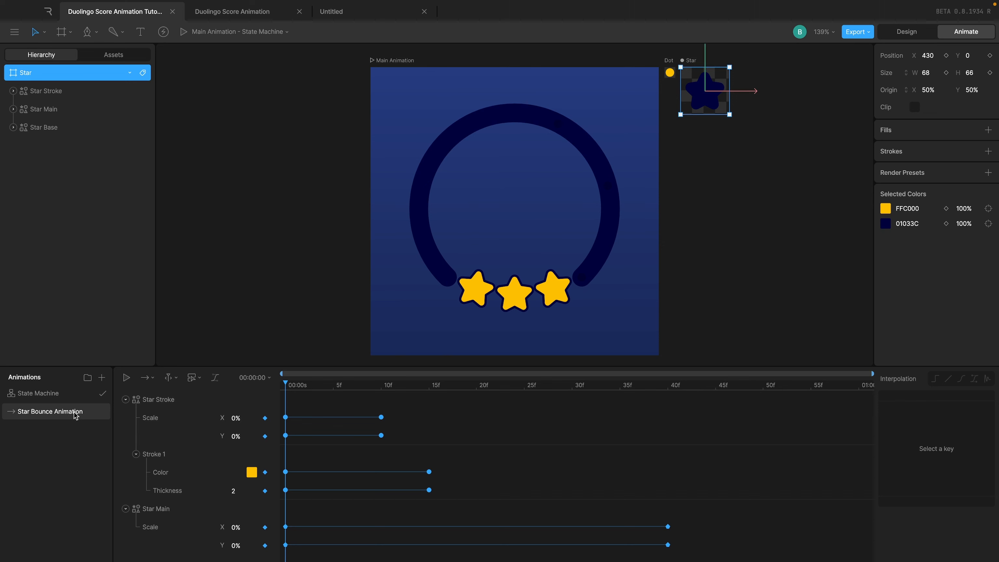
pyautogui.press('space')
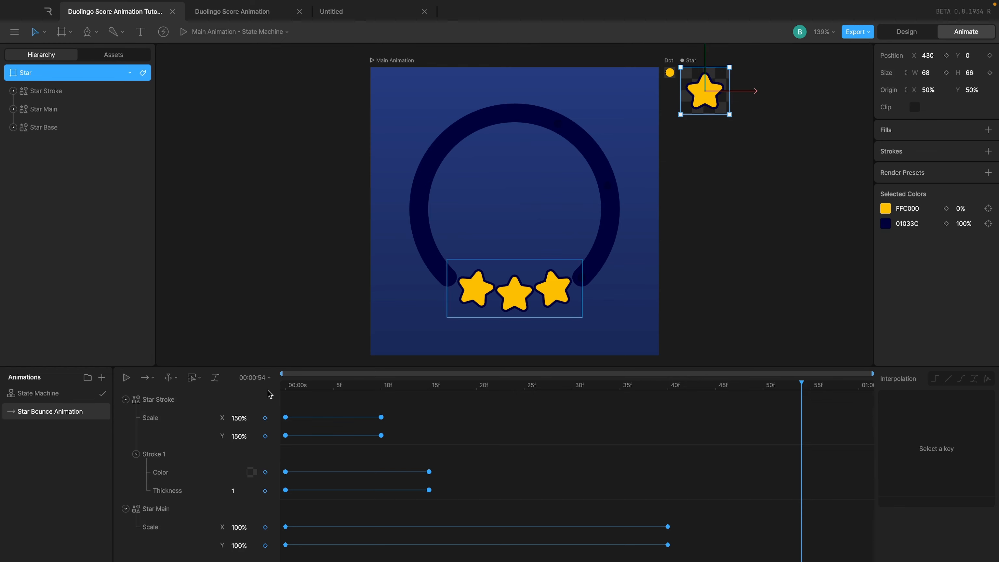
pyautogui.click(80, 397)
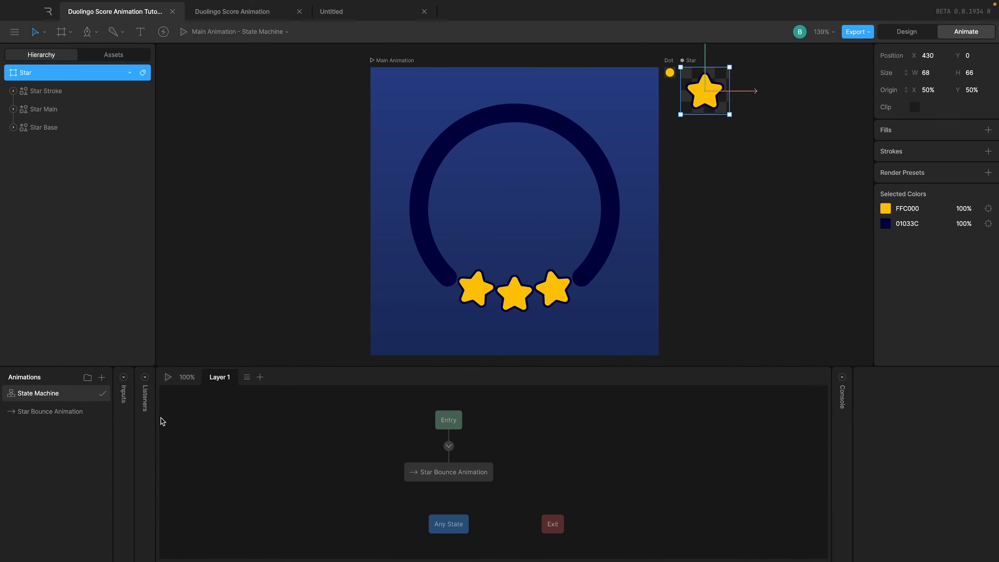
pyautogui.click(88, 412)
pyautogui.click(125, 399)
pyautogui.click(126, 418)
# Step: Add the Star Bounce Animation to Star 1 in Main Animation as a Simple animation and turn off its Playing option
pyautogui.click(396, 63)
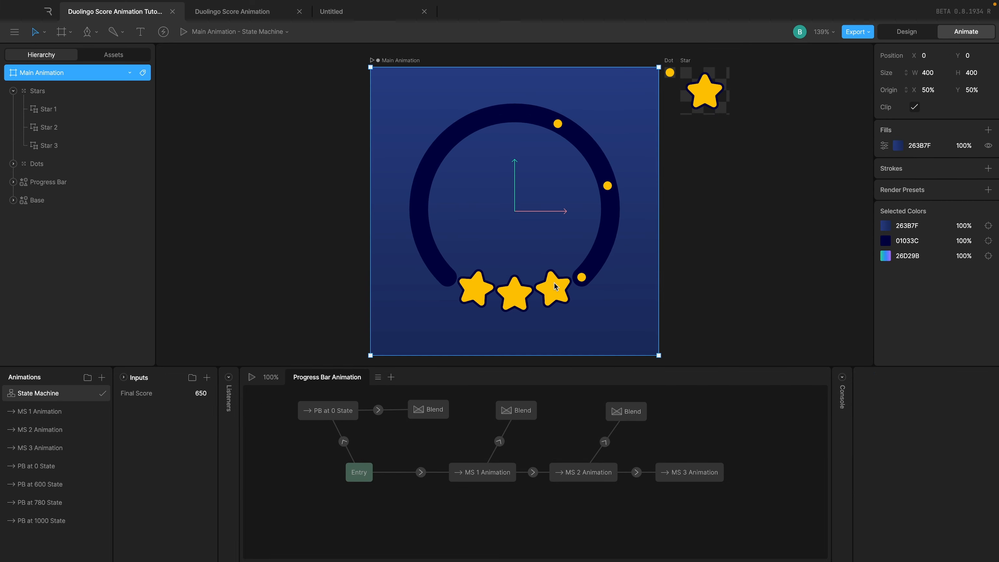
pyautogui.click(71, 109)
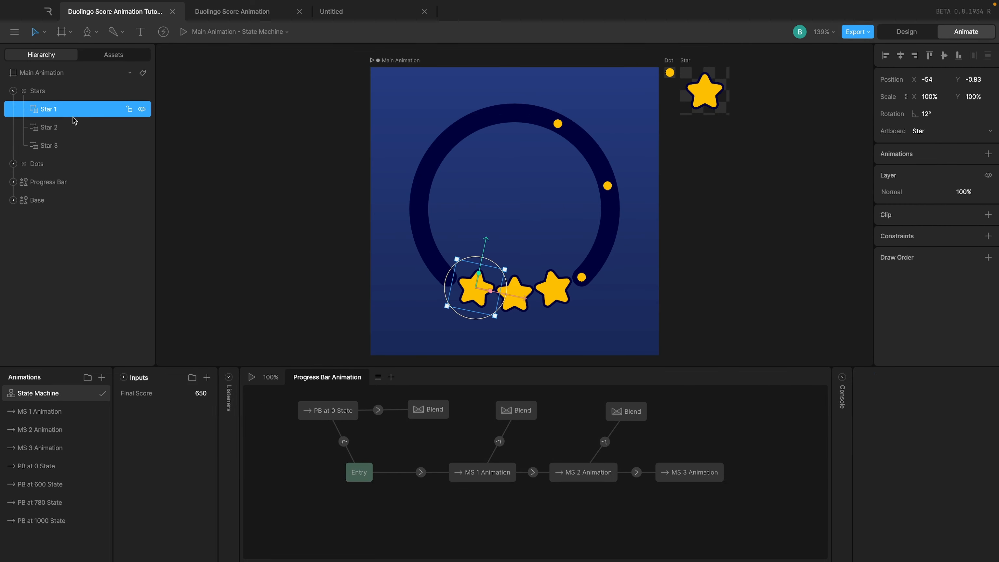
pyautogui.click(988, 153)
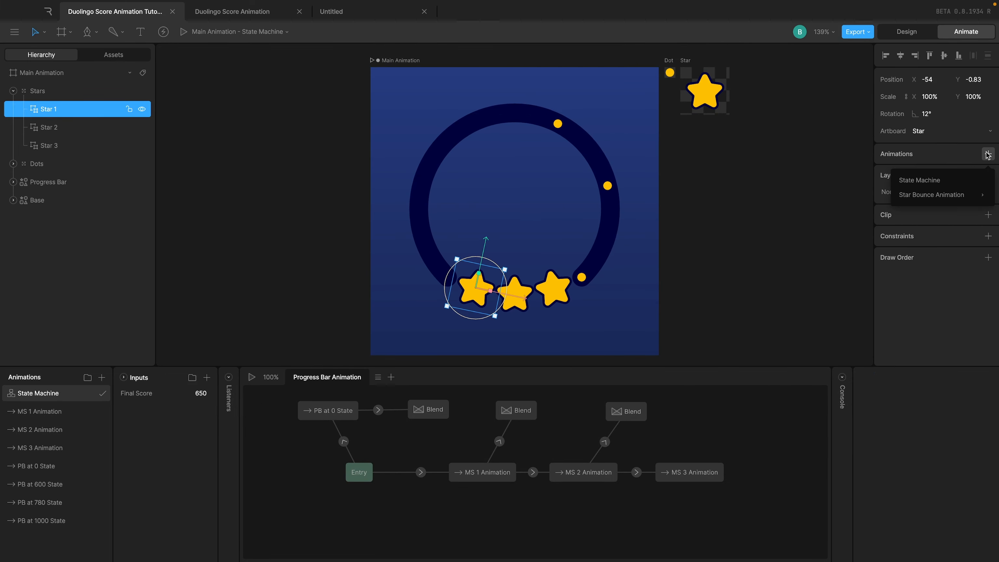
pyautogui.moveTo(943, 196)
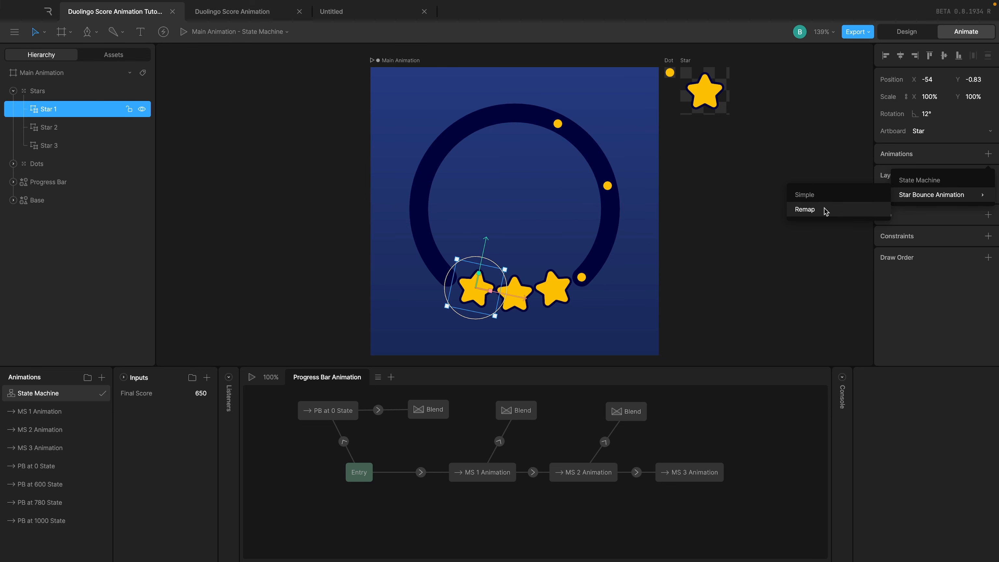
pyautogui.click(804, 195)
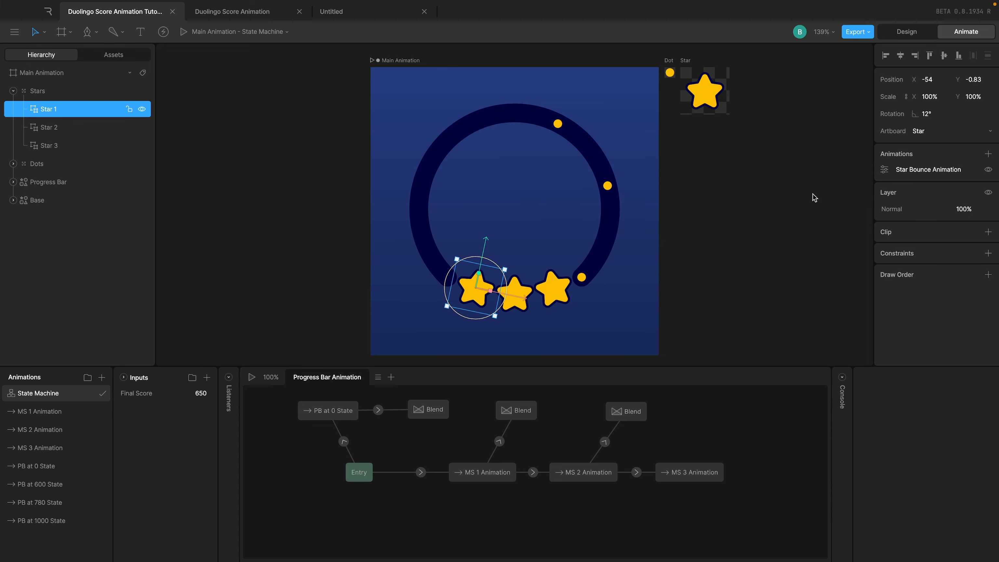
pyautogui.click(883, 170)
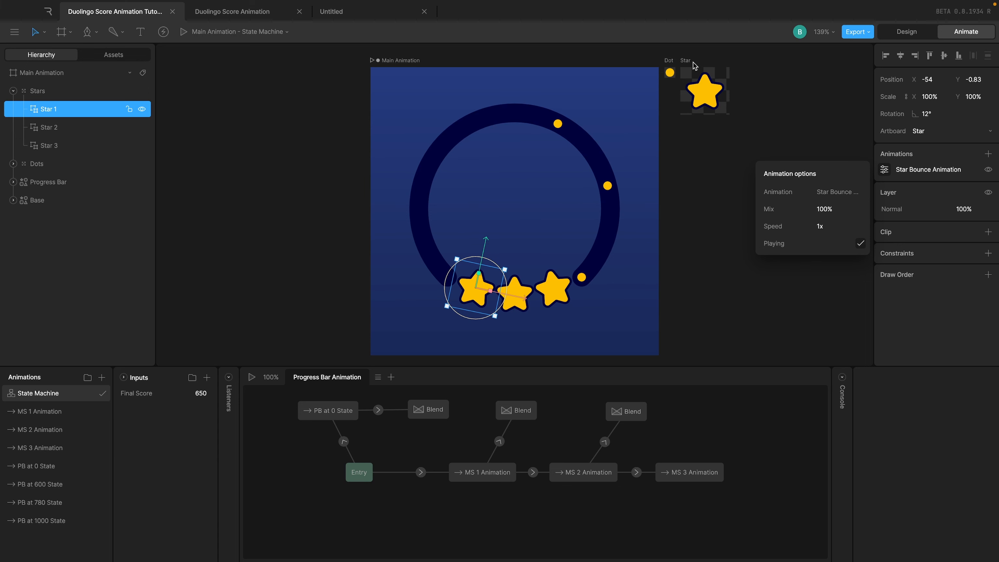
pyautogui.click(861, 244)
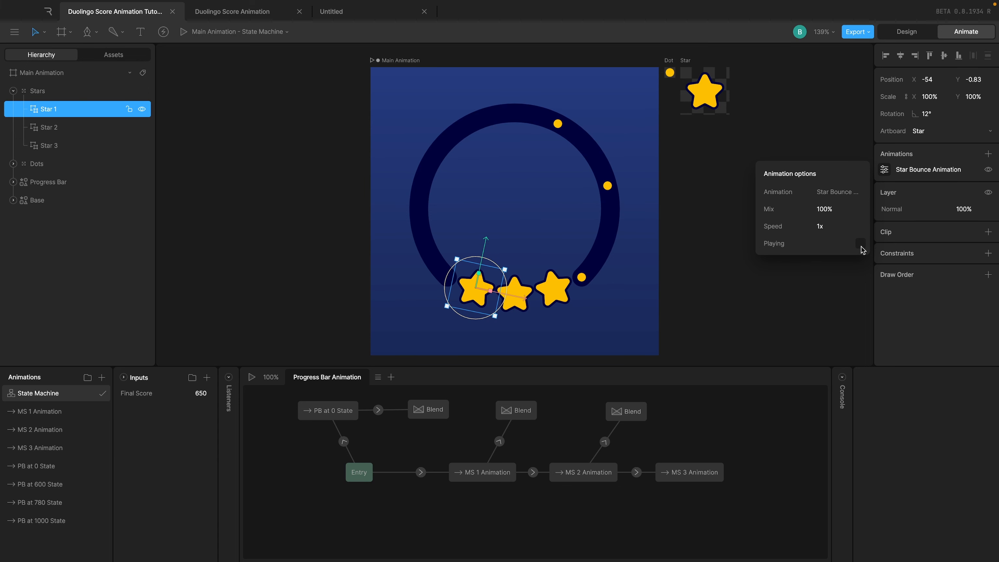
pyautogui.click(58, 545)
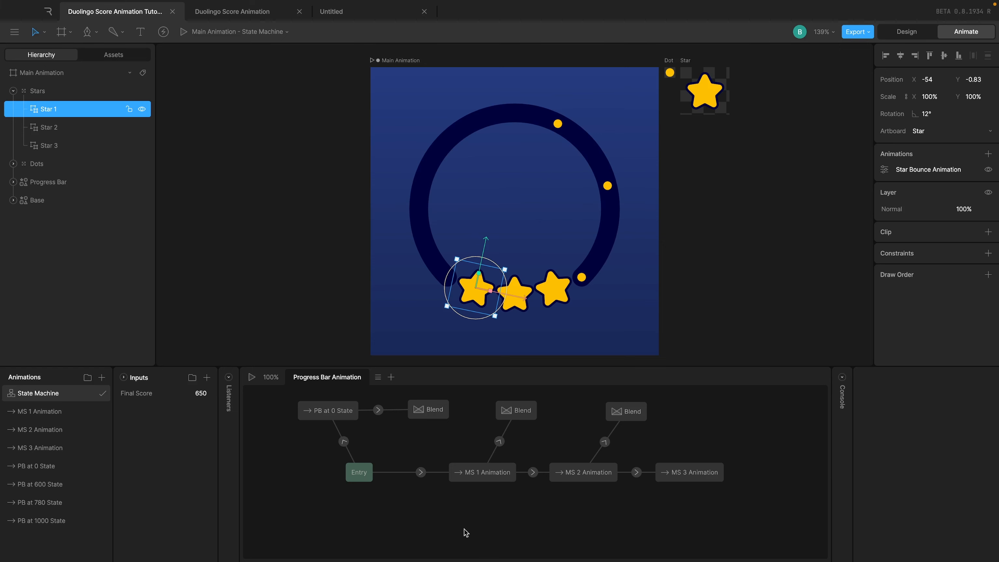
# Step: Create a timeline at the end of the Main Animation's animation list and name it Star 1 Animation
pyautogui.click(102, 378)
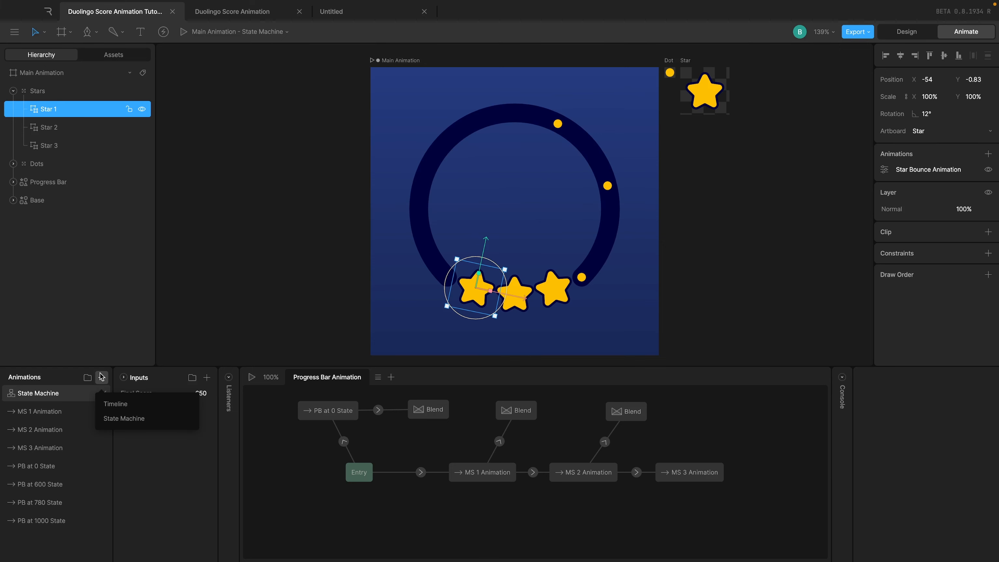
pyautogui.click(128, 405)
pyautogui.moveTo(42, 402); pyautogui.dragTo(37, 544)
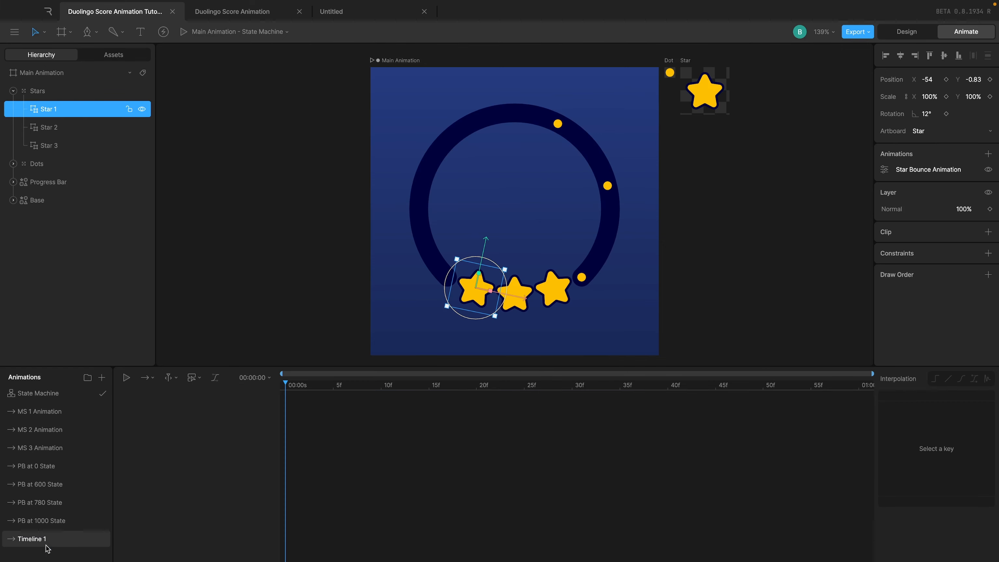
pyautogui.doubleClick(37, 540)
pyautogui.write('Star 1 ANi')
pyautogui.press('BackSpace')
pyautogui.press('BackSpace')
pyautogui.write('nimation')
# Step: Key Star 1's Star Bounce Animation with Playing turned on at frame 0 of the Star 1 Animation timeline
pyautogui.click(888, 165)
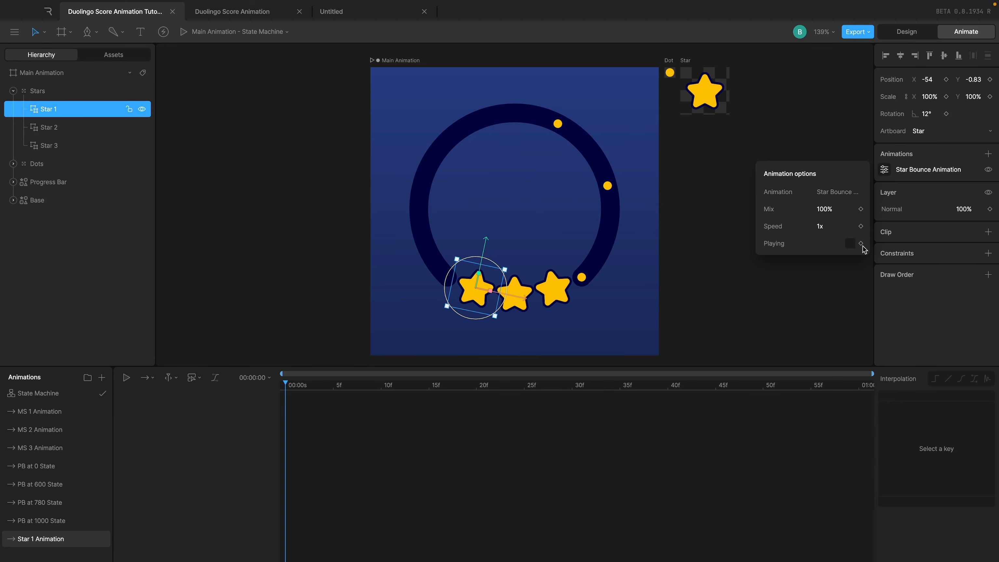
pyautogui.click(861, 244)
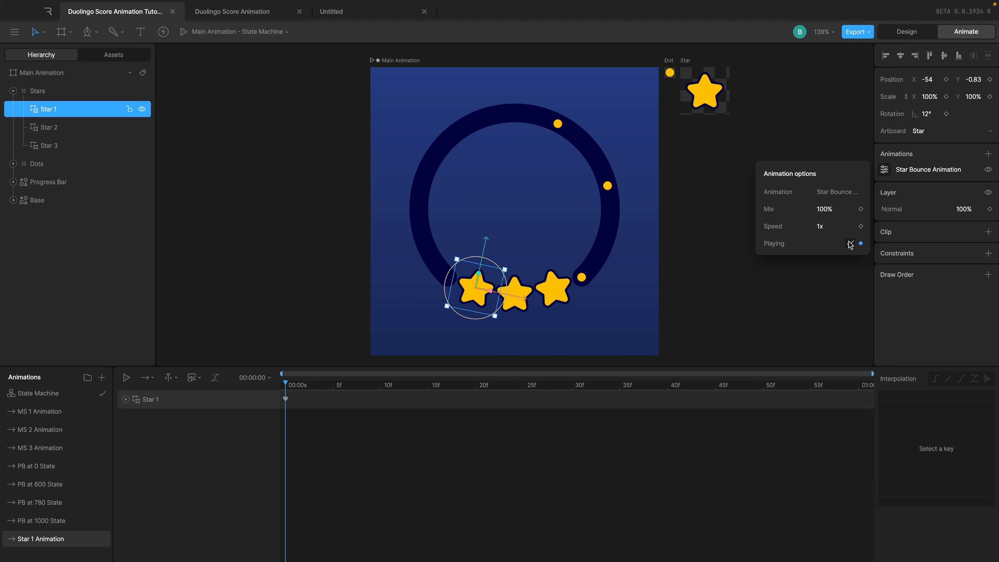
pyautogui.click(851, 244)
pyautogui.click(64, 543)
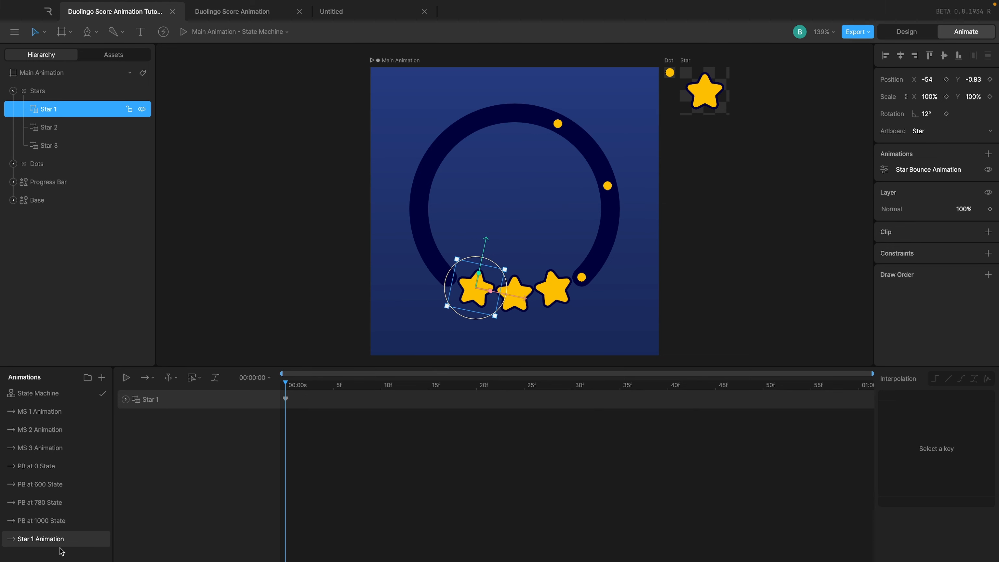
# Step: Add Star 1 Animation as a state in the Progress Bar Animation layer and connect Entry to it
pyautogui.click(59, 394)
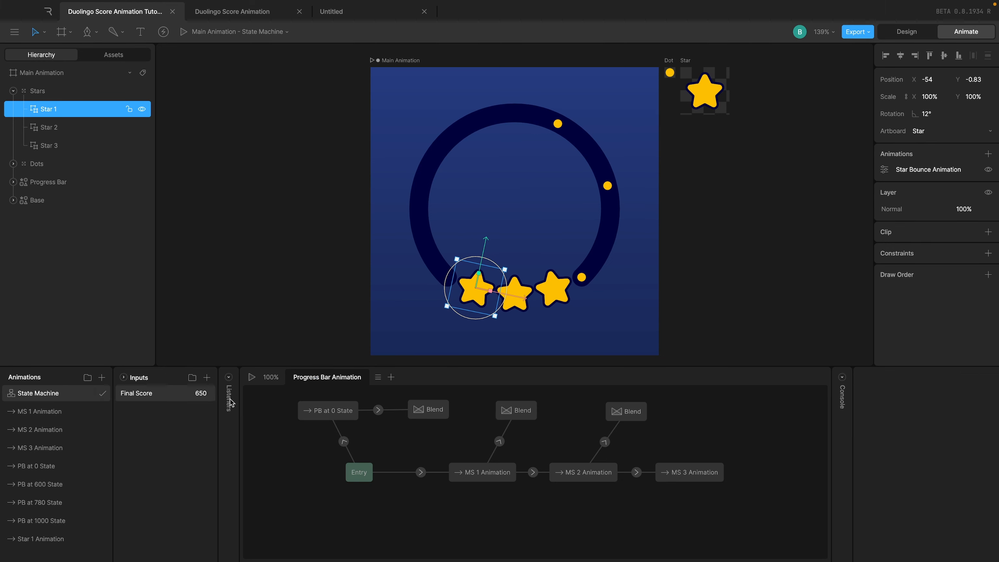
pyautogui.moveTo(73, 539); pyautogui.dragTo(441, 517)
pyautogui.click(366, 476)
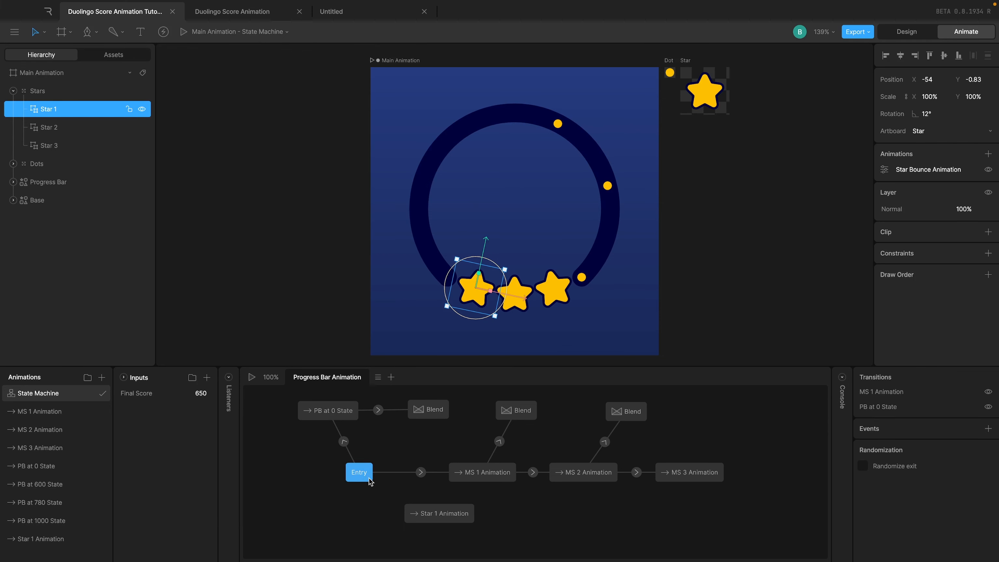
pyautogui.moveTo(375, 482); pyautogui.dragTo(419, 515)
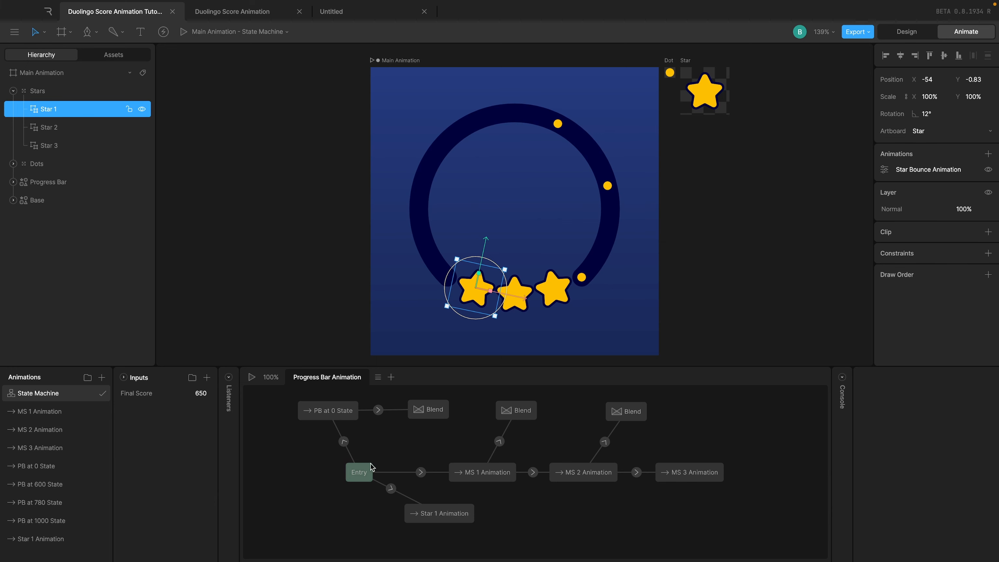
# Step: Examine the transitions of the Entry, MS 1 Animation and Star 1 Animation states
pyautogui.click(357, 476)
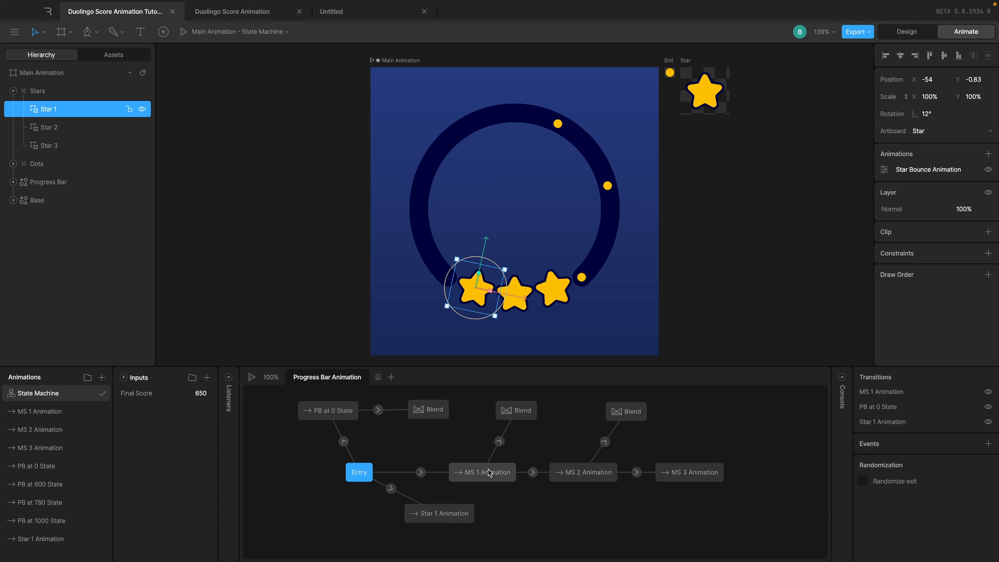
pyautogui.click(465, 476)
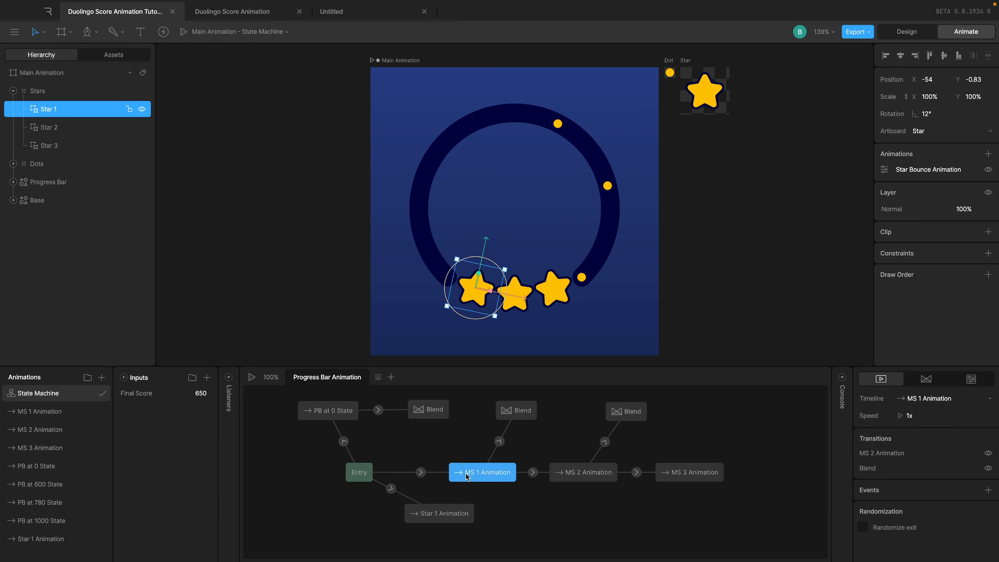
pyautogui.click(432, 511)
pyautogui.click(474, 476)
pyautogui.click(452, 520)
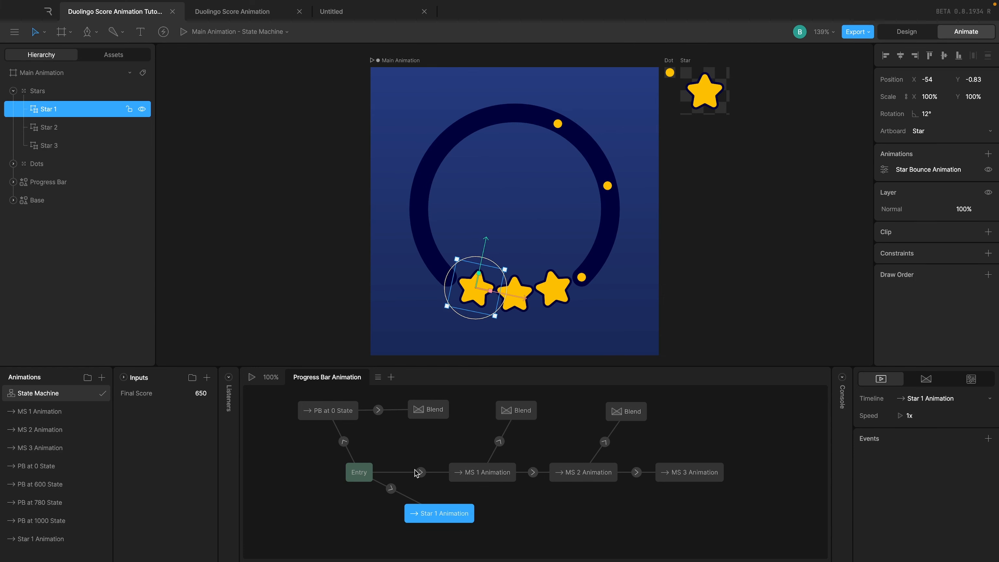
pyautogui.click(484, 478)
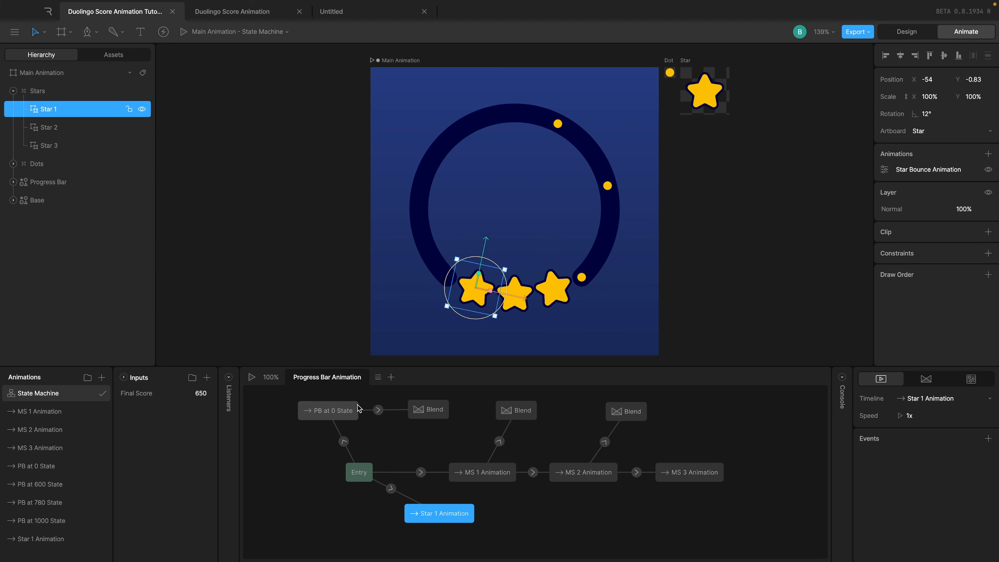
# Step: Create a second state machine in Main Animation and compare it with the existing State Machine
pyautogui.click(102, 377)
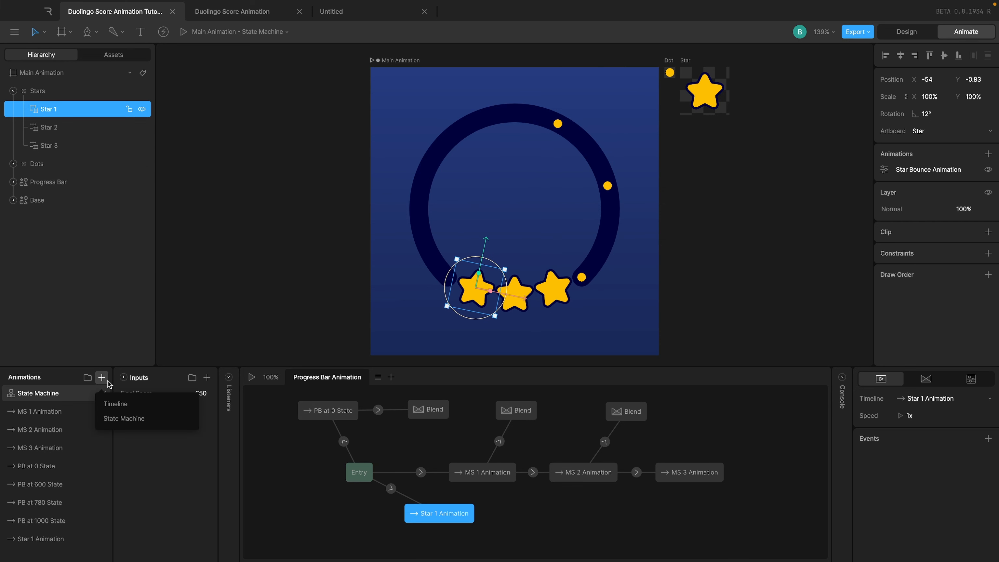
pyautogui.click(125, 418)
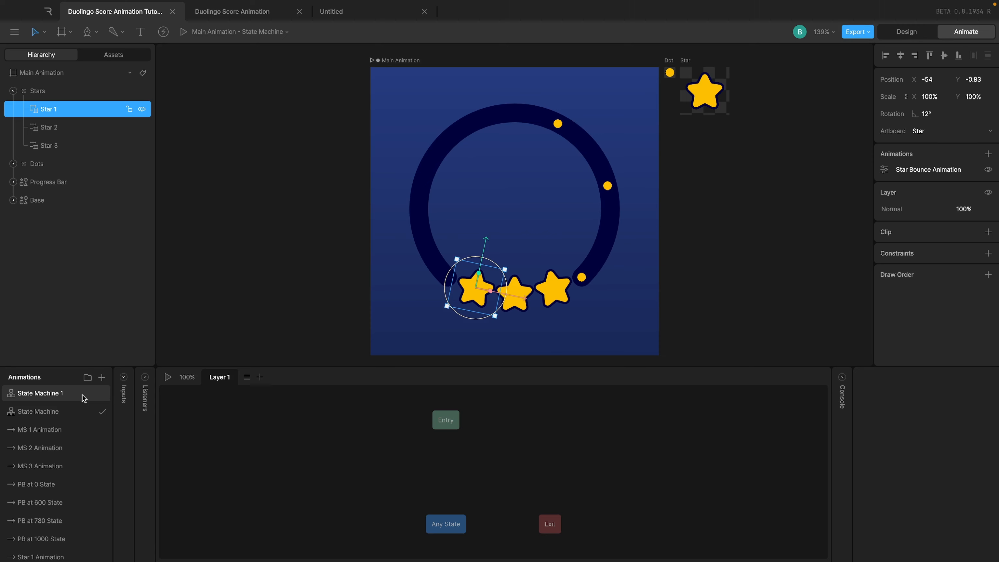
pyautogui.click(81, 412)
pyautogui.click(82, 396)
pyautogui.click(80, 413)
pyautogui.click(78, 398)
pyautogui.click(70, 412)
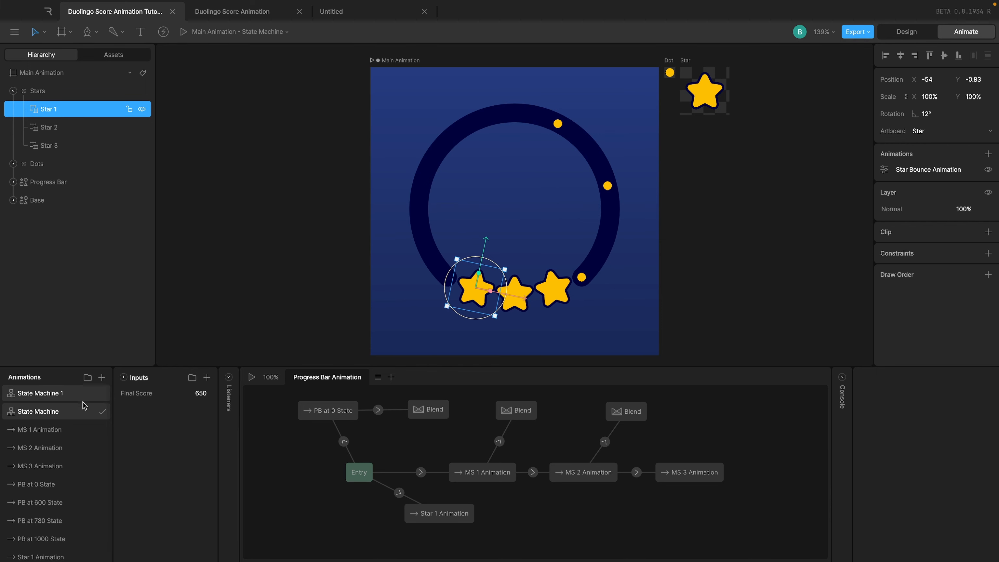
# Step: Delete the Star 1 Animation state from the Progress Bar Animation layer and add a new layer to State Machine
pyautogui.click(441, 524)
pyautogui.press('Delete')
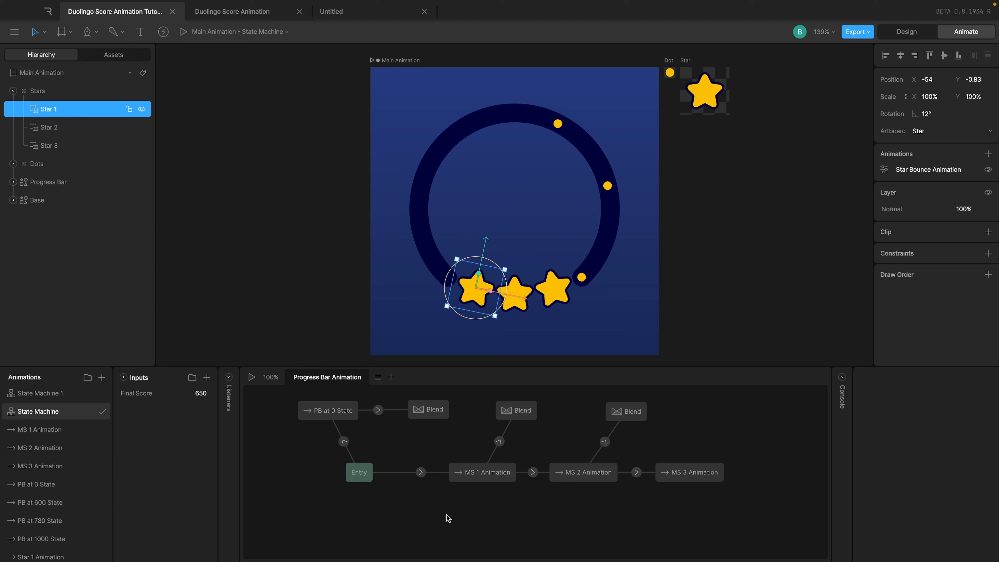
pyautogui.click(391, 378)
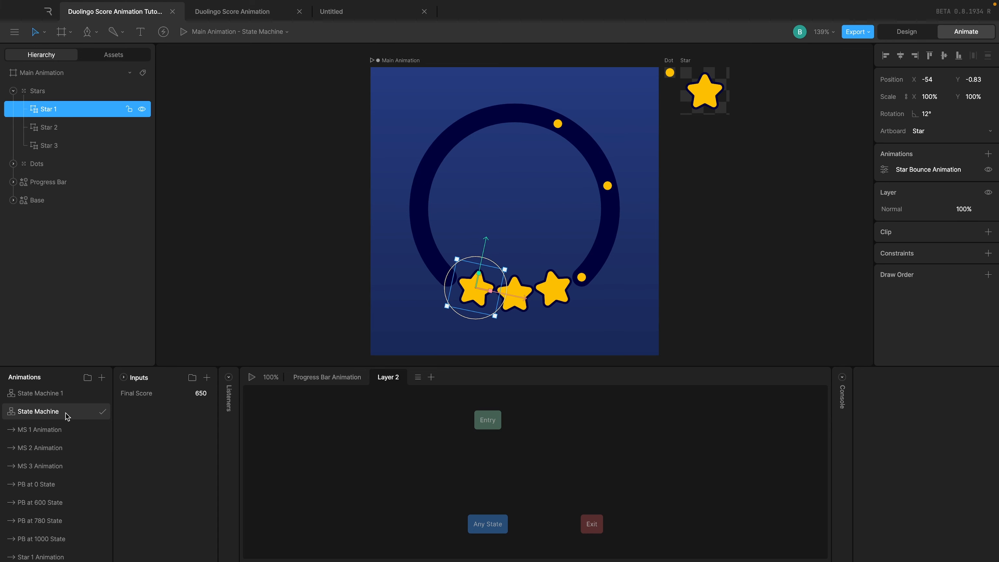
pyautogui.click(326, 379)
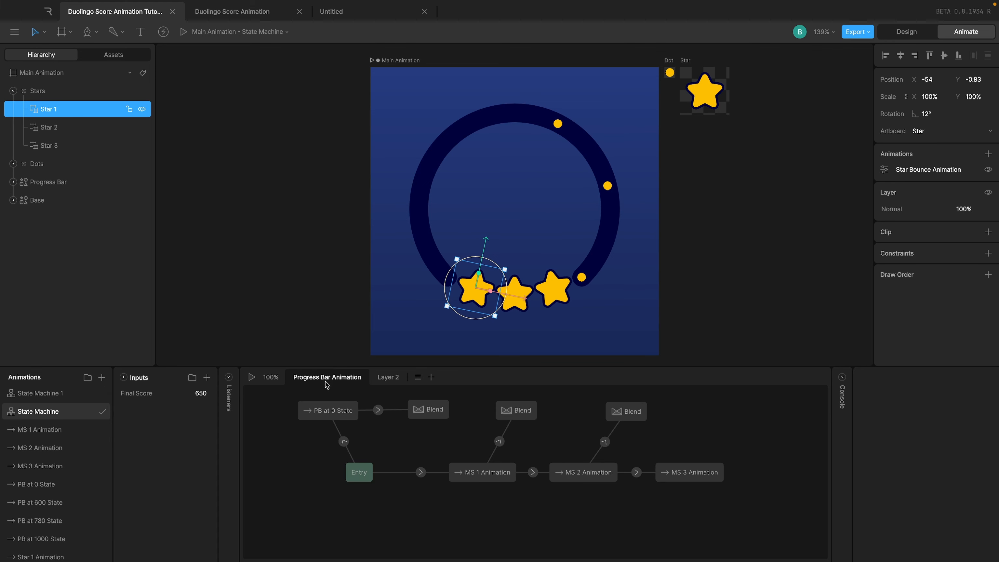
pyautogui.click(388, 378)
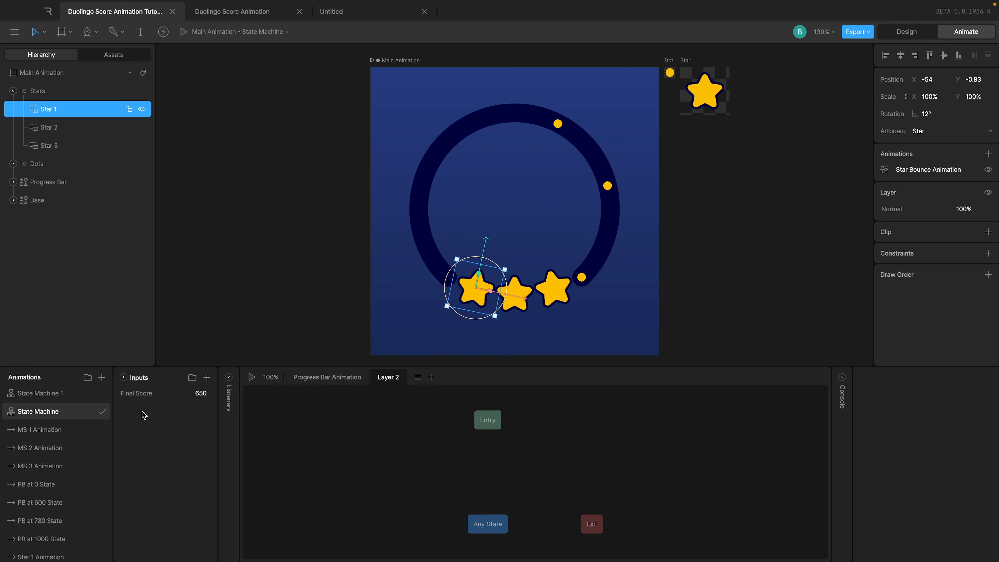
# Step: Delete the extra state machine, State Machine 1, from the animation list
pyautogui.click(71, 394)
pyautogui.rightClick(74, 396)
pyautogui.click(90, 448)
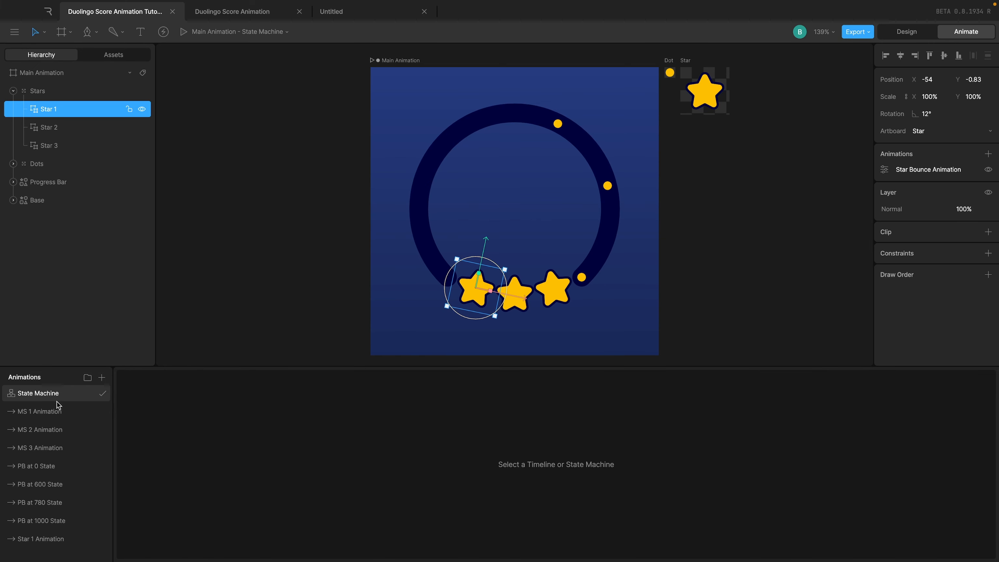
# Step: Rename State Machine's Layer 2 as Star Animation and compare it with the Progress Bar Animation layer
pyautogui.click(51, 396)
pyautogui.doubleClick(387, 377)
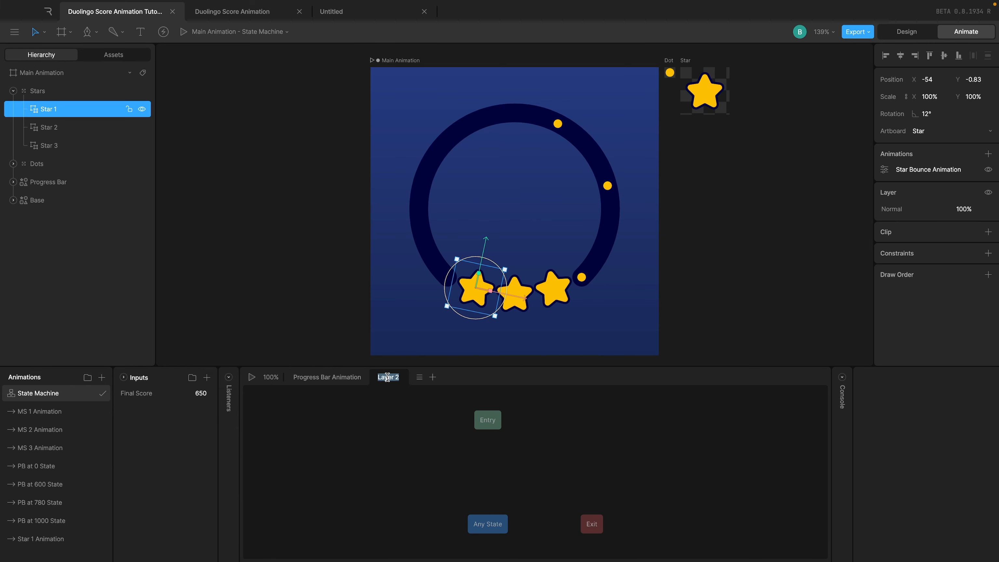
pyautogui.write('Star Animation')
pyautogui.press('Return')
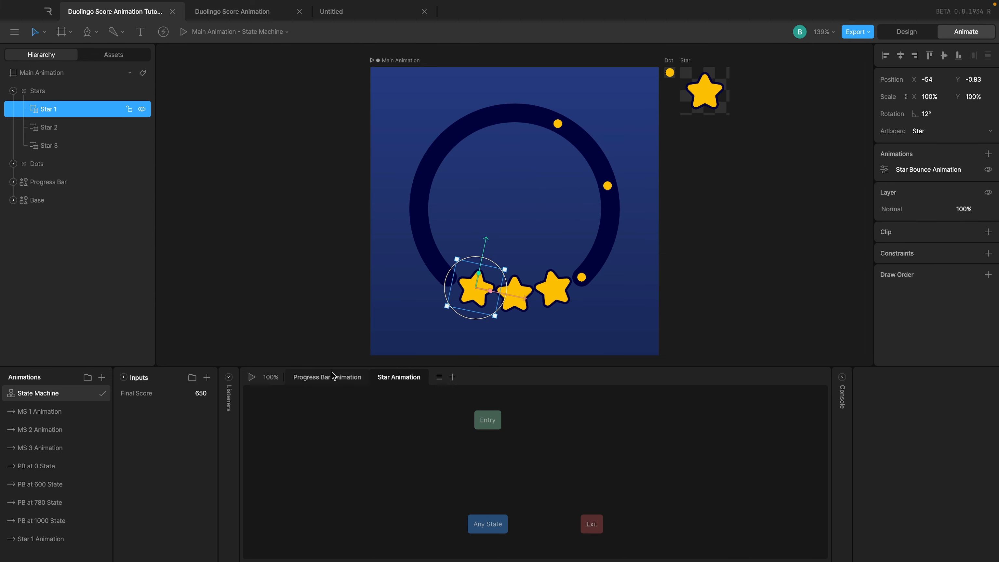
pyautogui.click(342, 381)
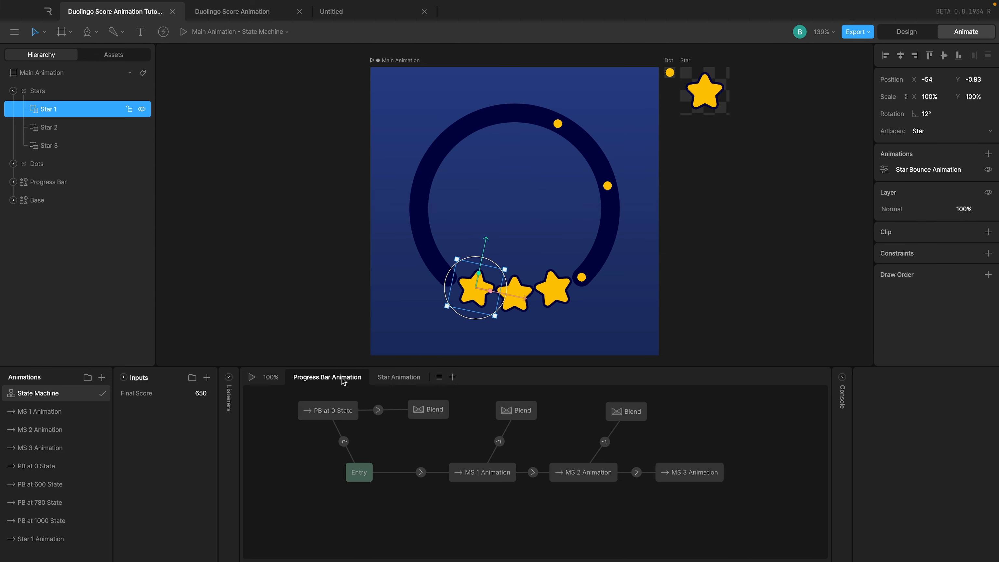
pyautogui.click(408, 378)
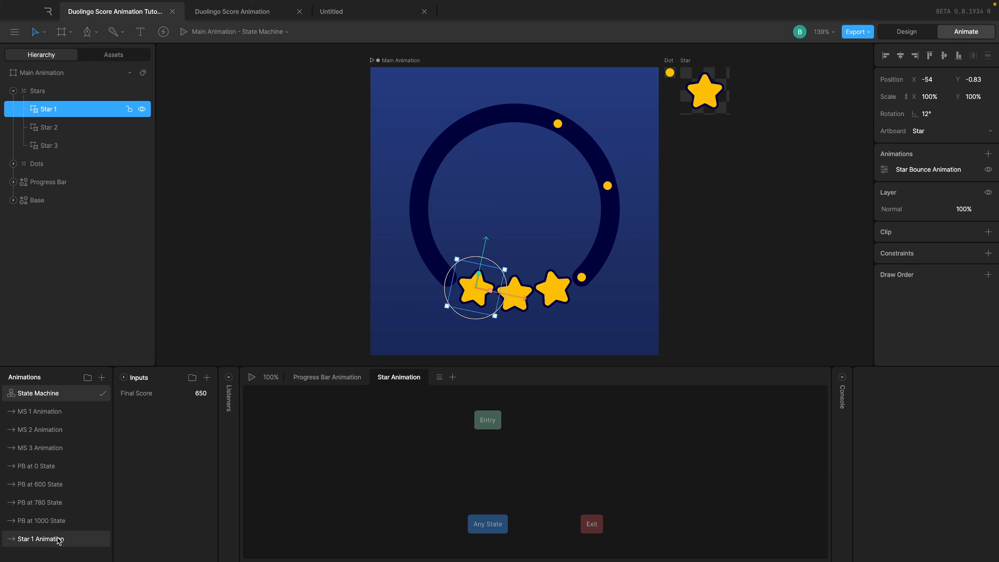
# Step: Add the Star 1 Animation state to the Star Animation layer and arrange it beside Entry, with Any State and Exit below
pyautogui.moveTo(43, 539); pyautogui.dragTo(462, 474)
pyautogui.moveTo(488, 422); pyautogui.dragTo(310, 474)
pyautogui.moveTo(496, 532); pyautogui.dragTo(327, 544)
pyautogui.moveTo(592, 525); pyautogui.dragTo(361, 533)
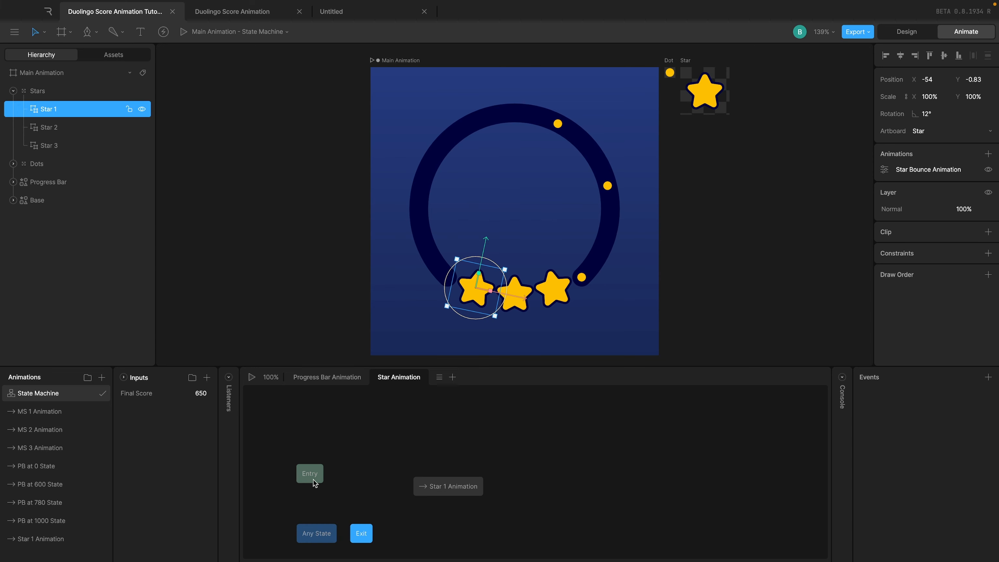
pyautogui.moveTo(313, 475); pyautogui.dragTo(315, 433)
pyautogui.moveTo(453, 488); pyautogui.dragTo(390, 433)
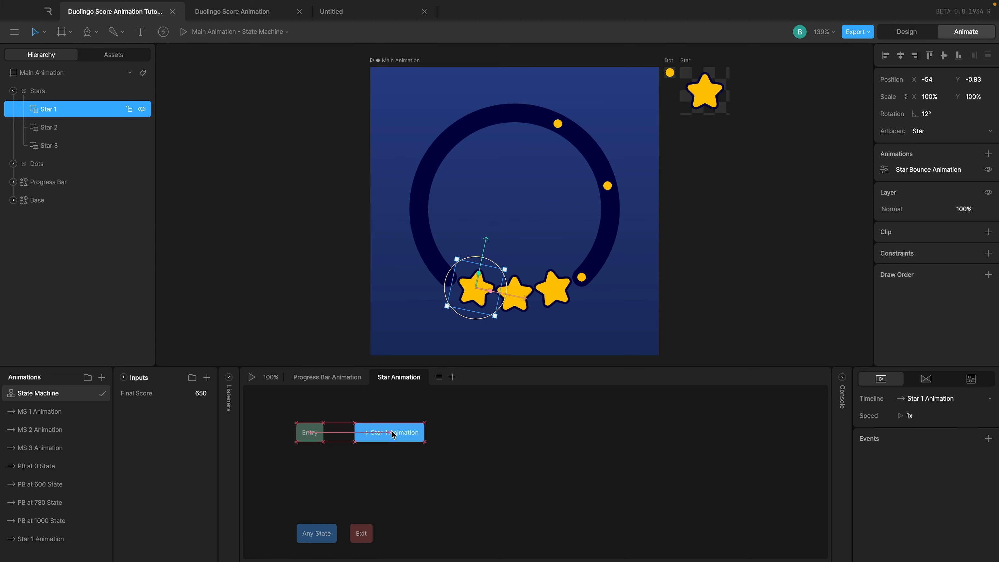
# Step: Create a transition from Entry to Star 1 Animation in the Star Animation layer
pyautogui.click(325, 438)
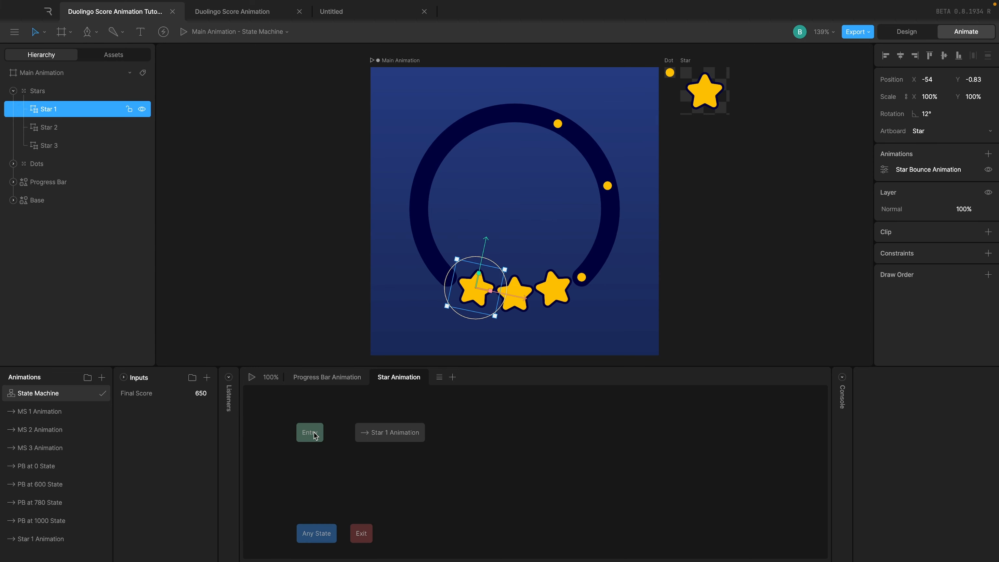
pyautogui.click(391, 433)
pyautogui.click(349, 435)
pyautogui.moveTo(294, 412); pyautogui.dragTo(436, 472)
pyautogui.click(351, 460)
pyautogui.click(904, 36)
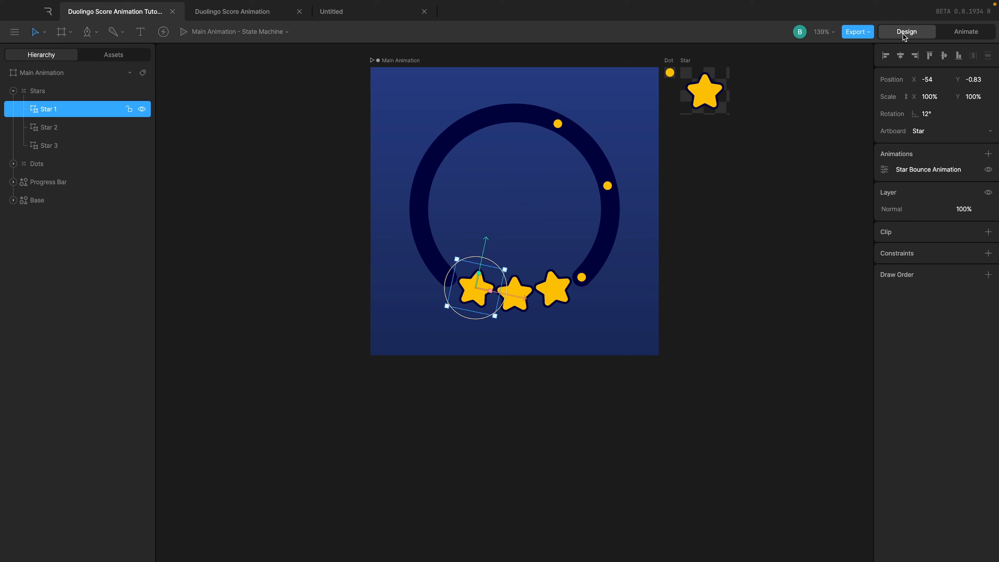
pyautogui.press('Tab')
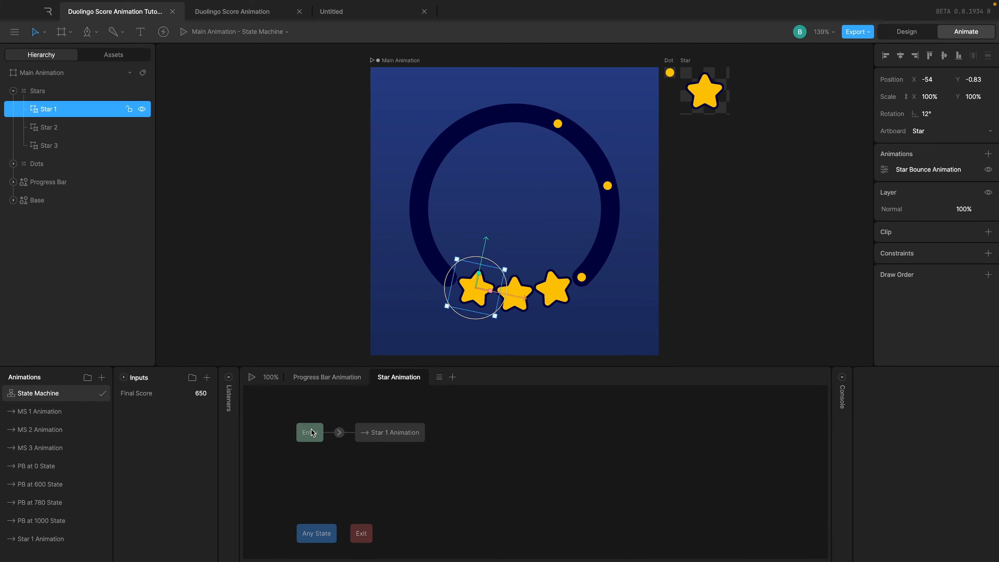
# Step: Play the state machine and hide Star 2, Star 3 and the Dots group to isolate Star 1
pyautogui.click(251, 378)
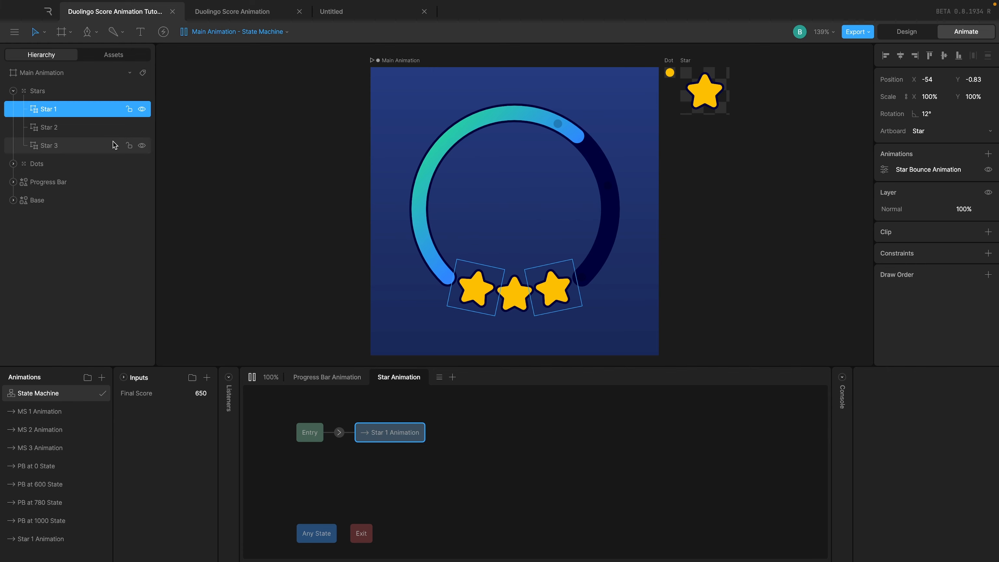
pyautogui.click(141, 129)
pyautogui.click(142, 146)
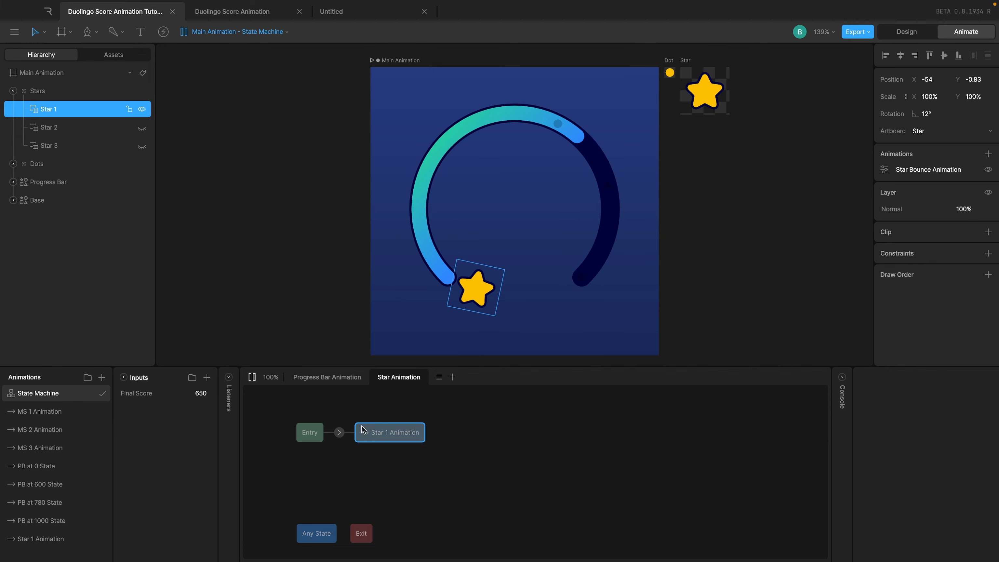
pyautogui.click(375, 433)
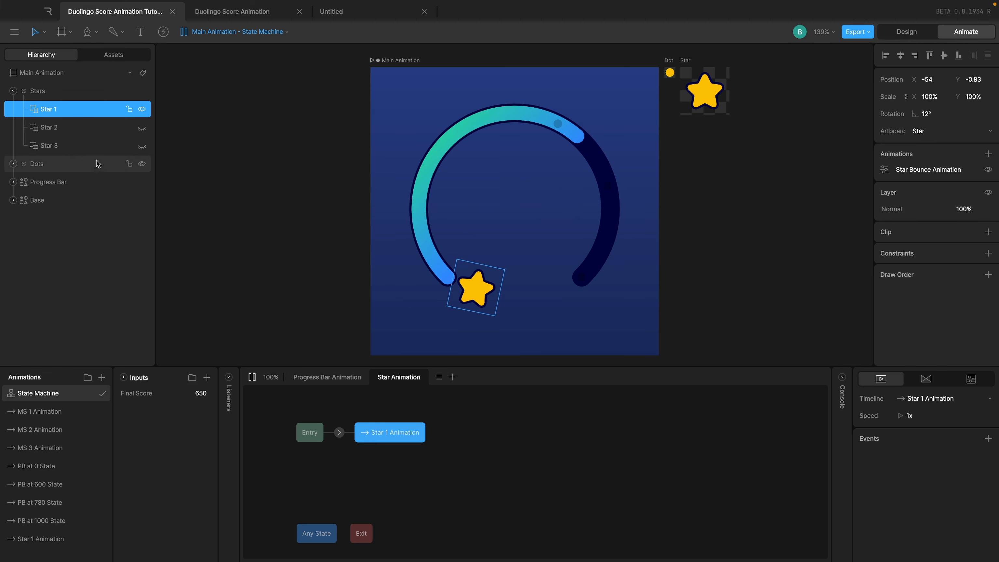
pyautogui.click(143, 165)
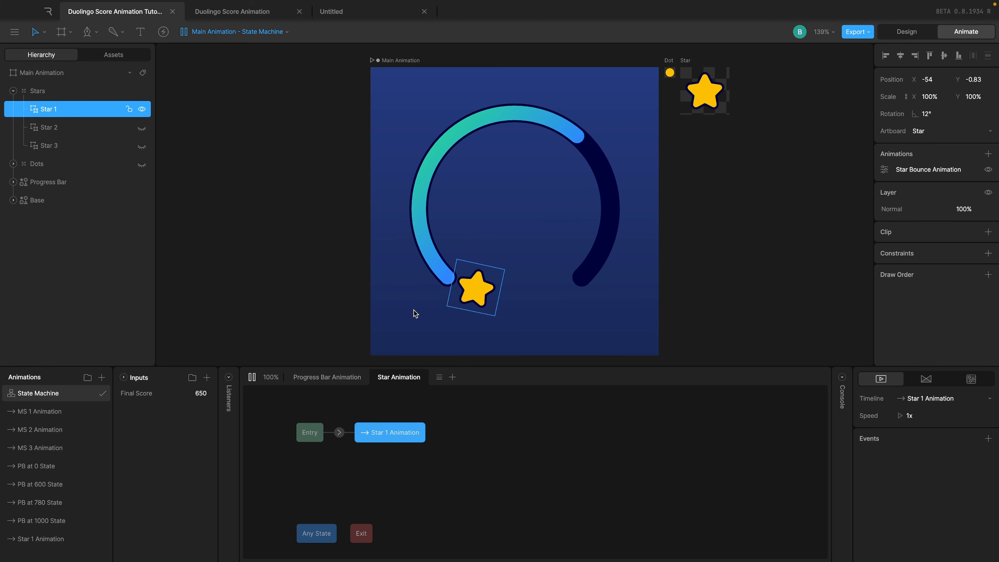
# Step: Move the Star 1 Animation state farther from Entry and inspect the transition between them
pyautogui.moveTo(407, 429); pyautogui.dragTo(433, 429)
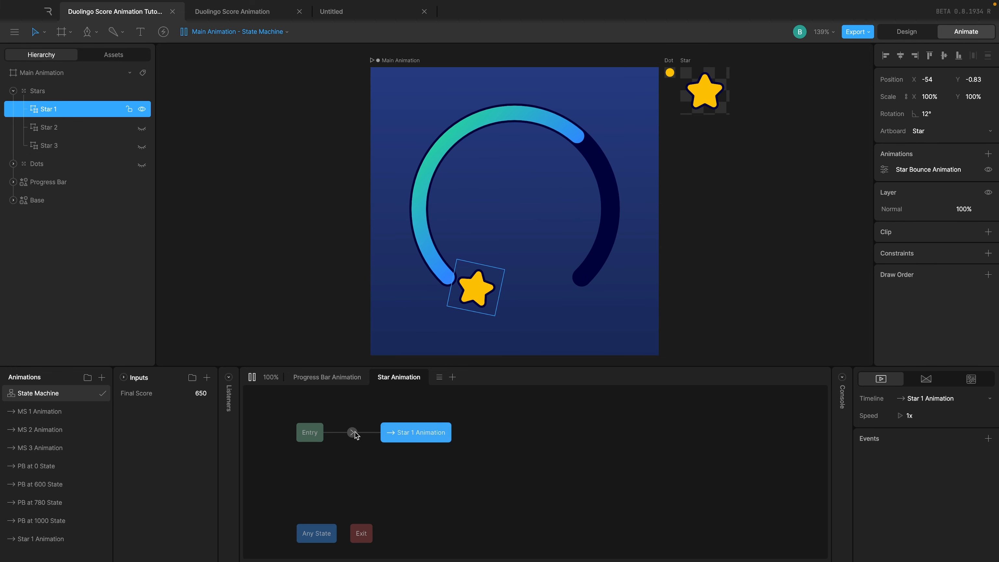
pyautogui.click(353, 433)
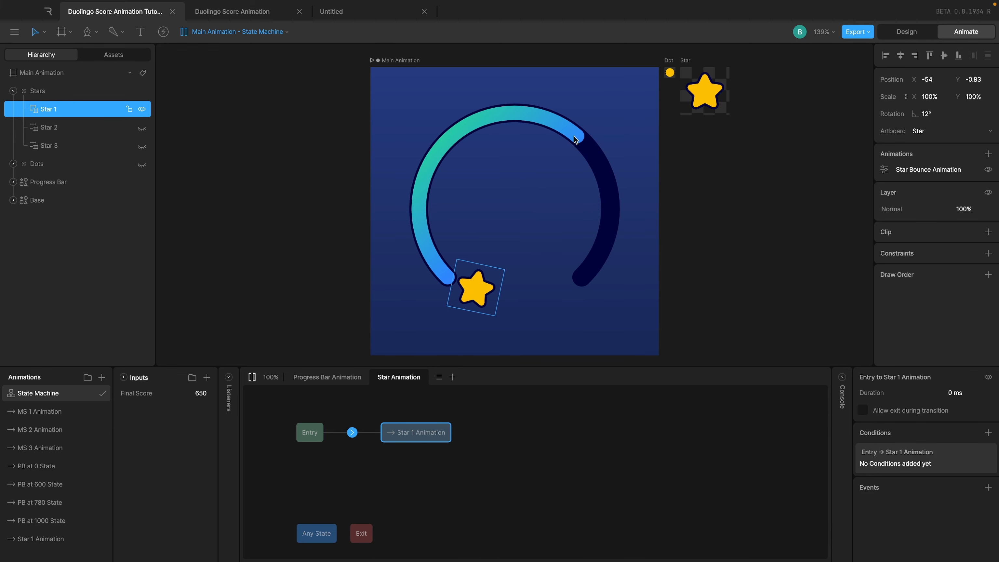
pyautogui.click(411, 432)
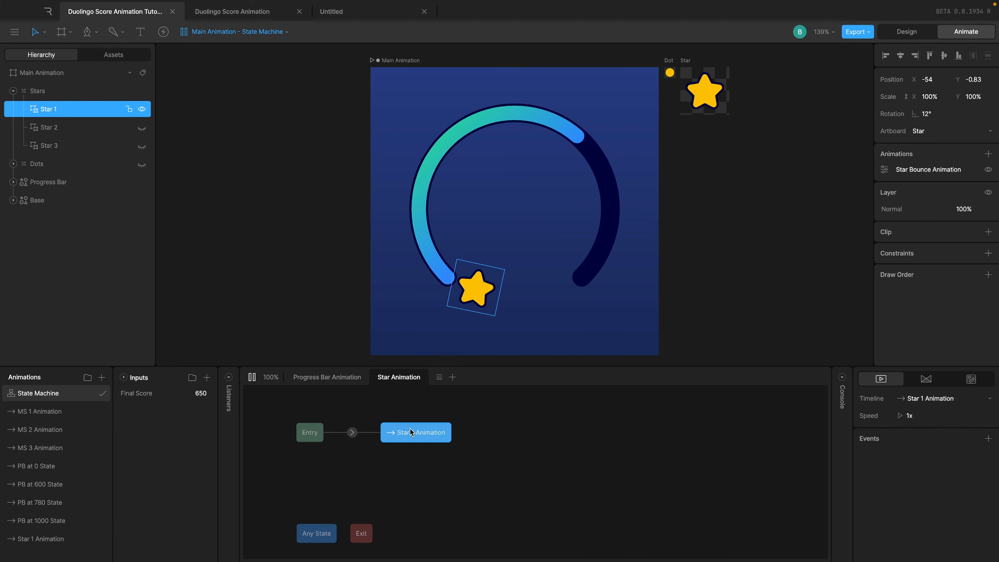
# Step: Examine the condition on the Entry to MS 1 Animation transition in the Progress Bar Animation layer
pyautogui.click(339, 378)
pyautogui.click(358, 472)
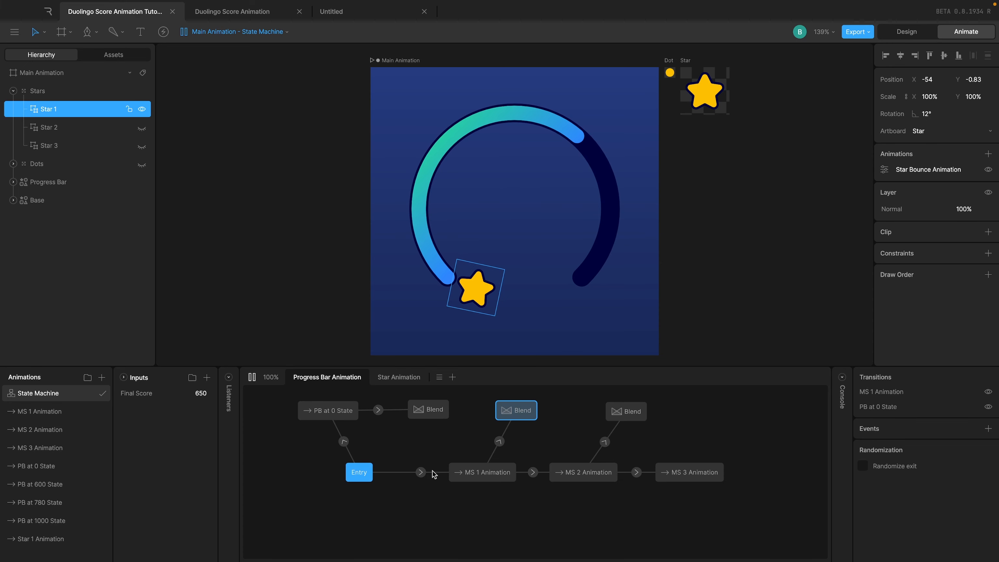
pyautogui.click(483, 474)
pyautogui.click(420, 472)
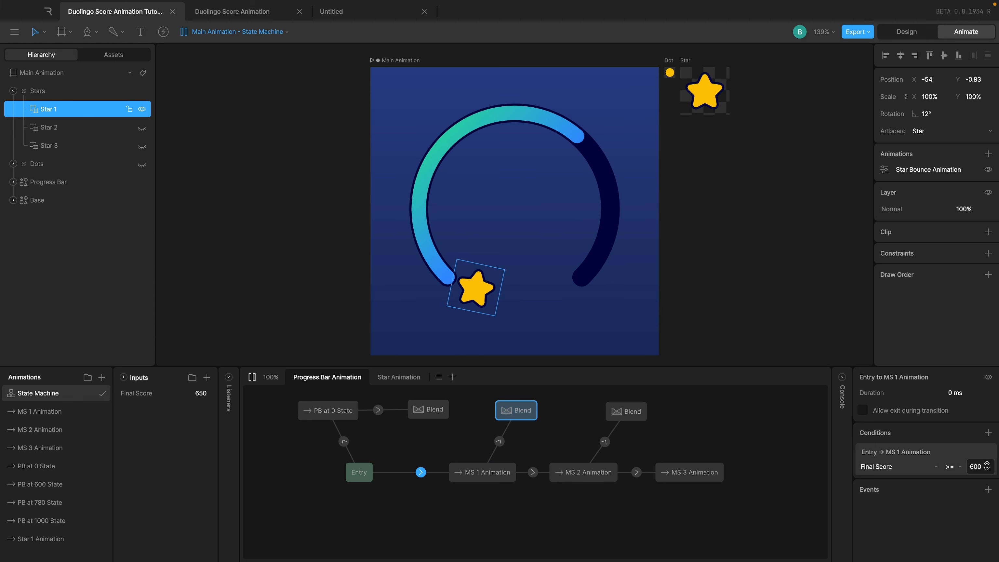
pyautogui.click(978, 467)
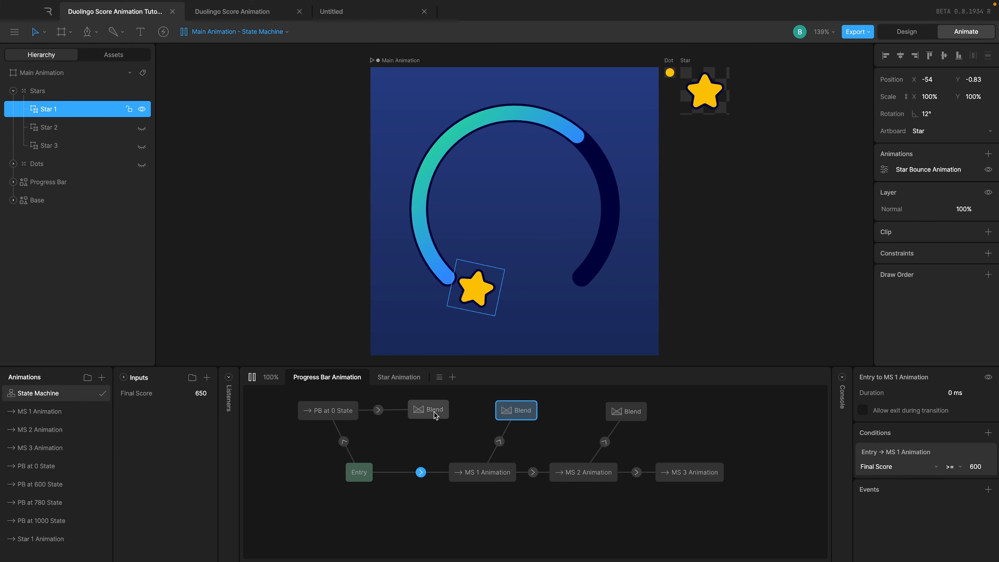
pyautogui.click(406, 378)
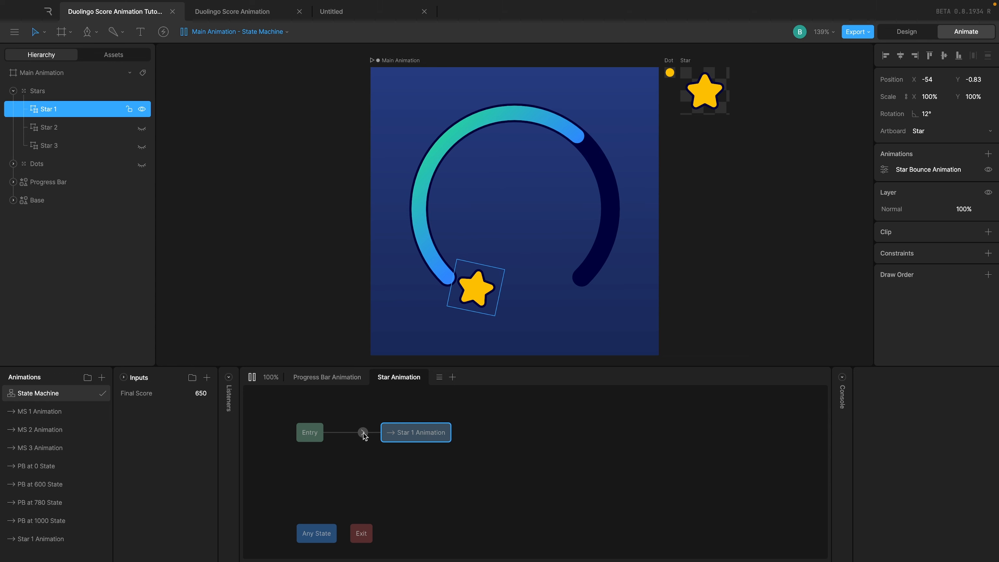
# Step: Add the condition Final Score >= 650 to the Entry to Star 1 Animation transition
pyautogui.click(363, 433)
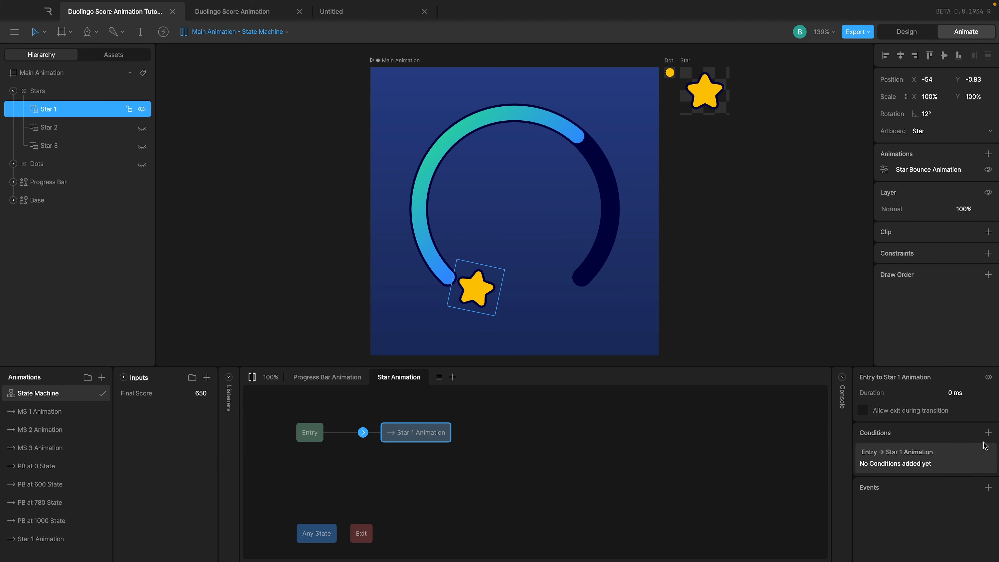
pyautogui.click(988, 433)
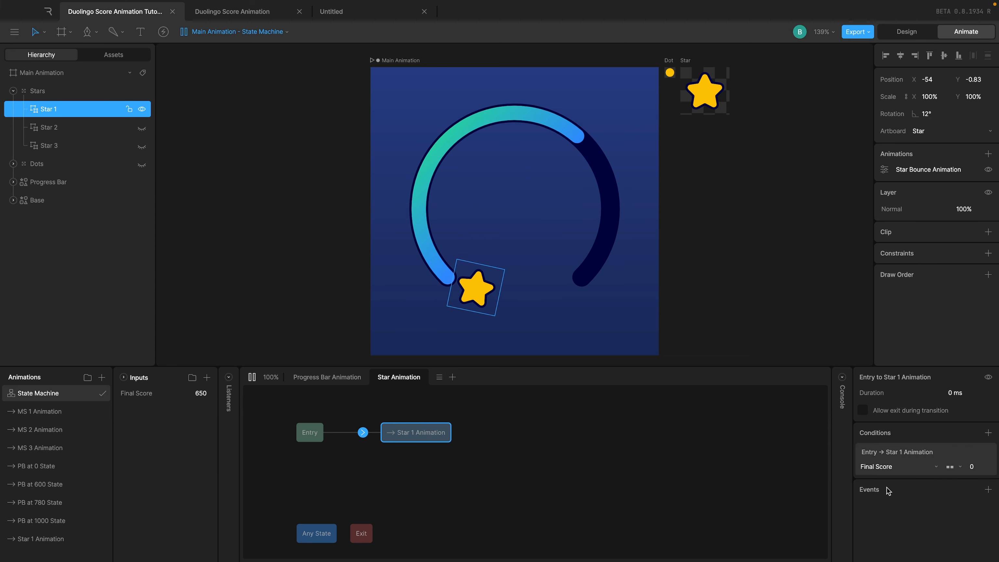
pyautogui.click(957, 470)
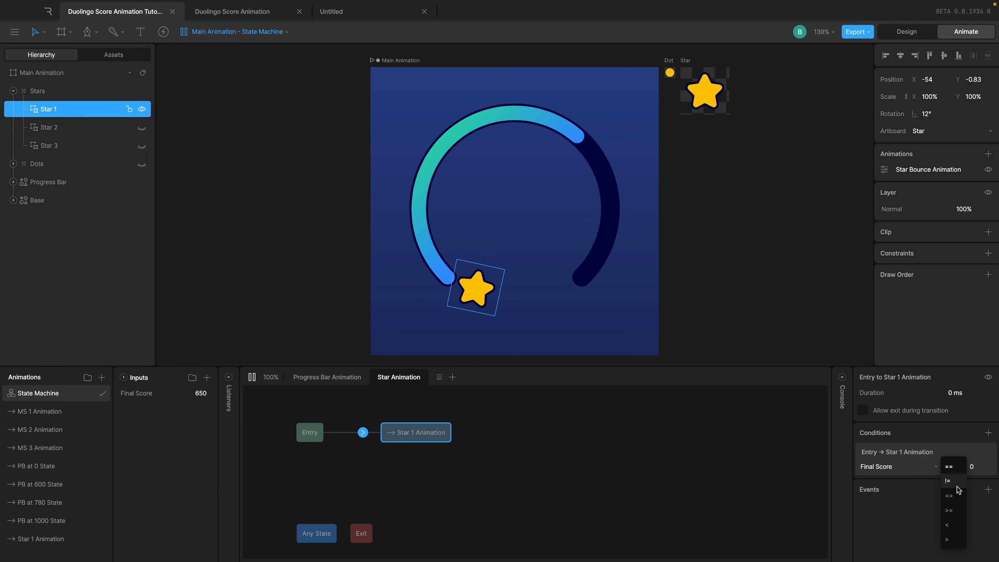
pyautogui.click(957, 511)
pyautogui.click(977, 468)
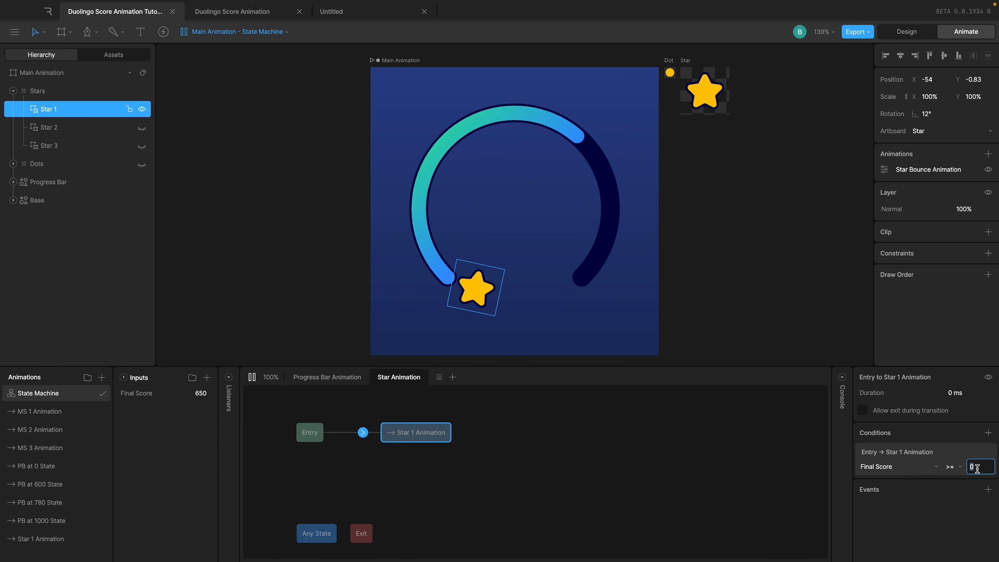
pyautogui.write('650')
pyautogui.click(641, 449)
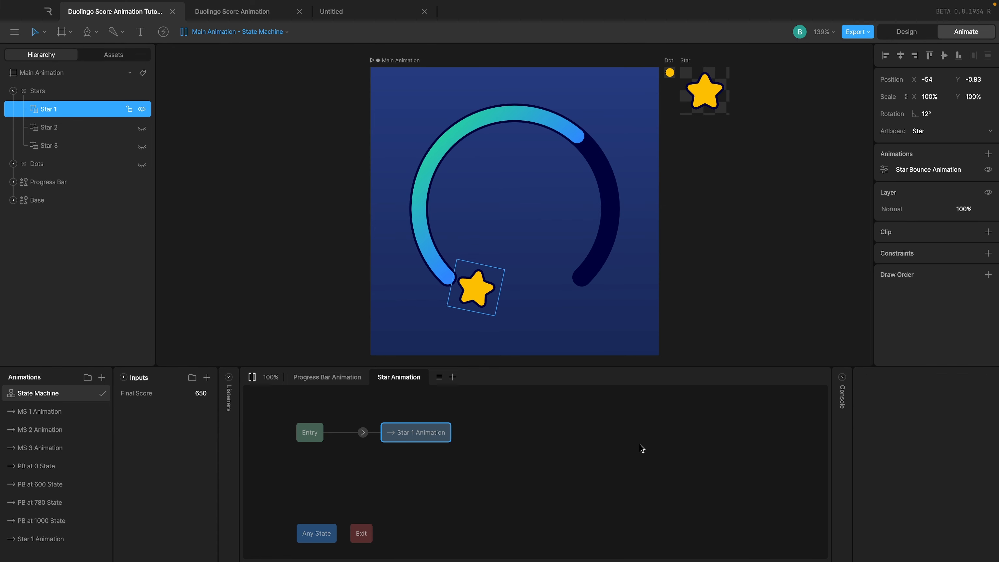
# Step: Set Final Score to 400 and play the state machine to test the star's condition
pyautogui.click(251, 377)
pyautogui.click(208, 392)
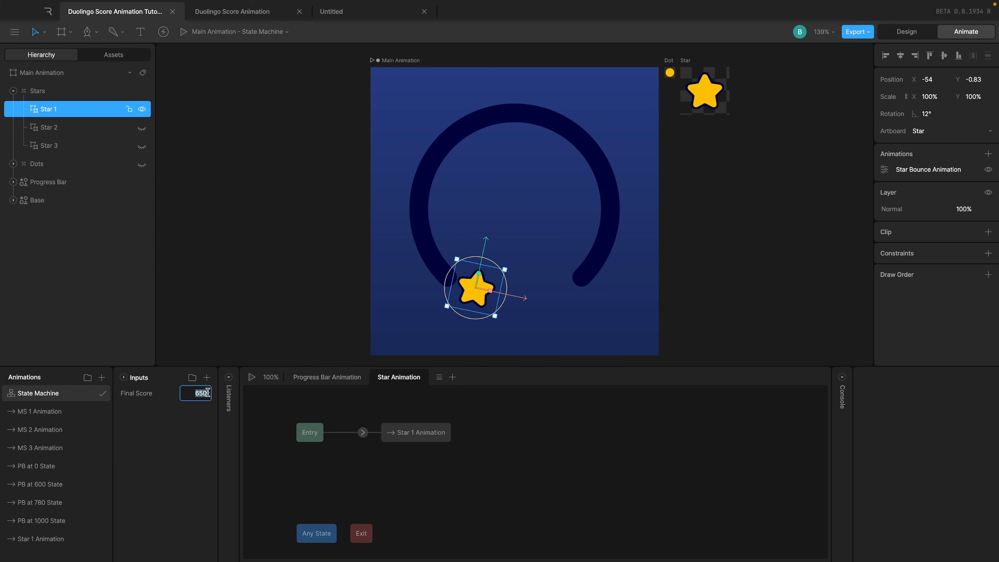
pyautogui.write('400')
pyautogui.press('Return')
pyautogui.click(252, 377)
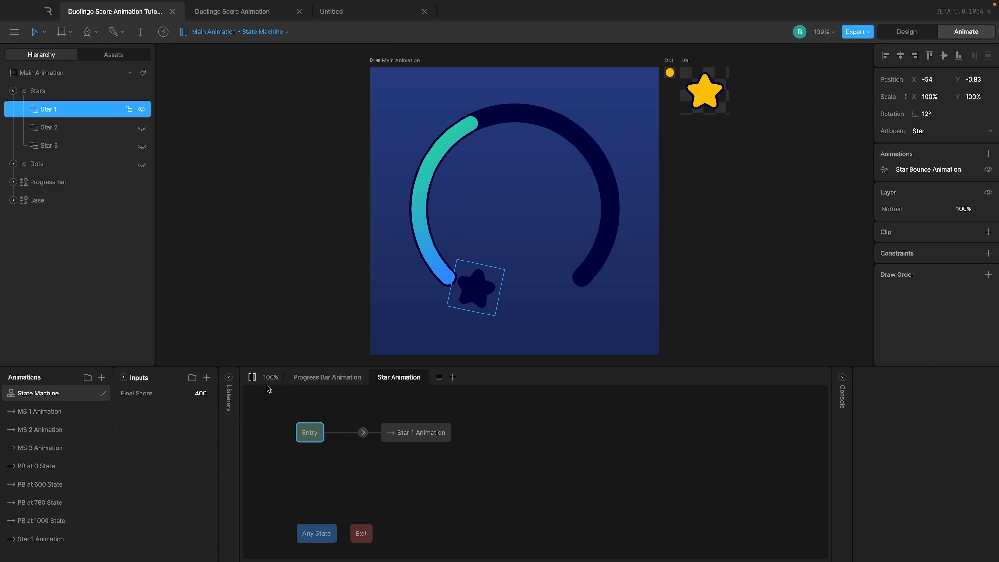
pyautogui.click(253, 378)
pyautogui.click(323, 299)
pyautogui.click(252, 377)
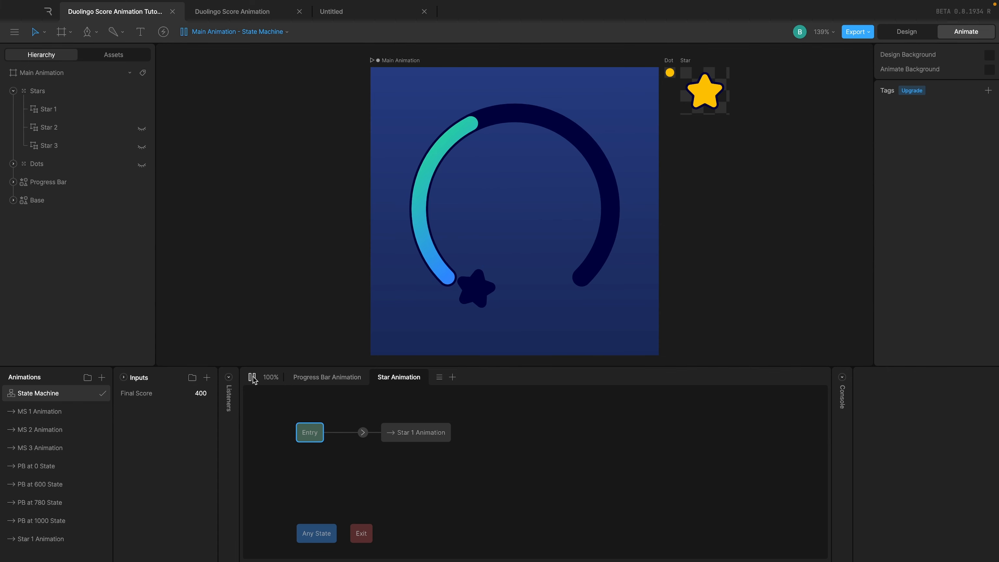
# Step: Set Final Score to 650 and replay the state machine to test the Star 1 animation
pyautogui.click(252, 377)
pyautogui.click(203, 394)
pyautogui.write('650')
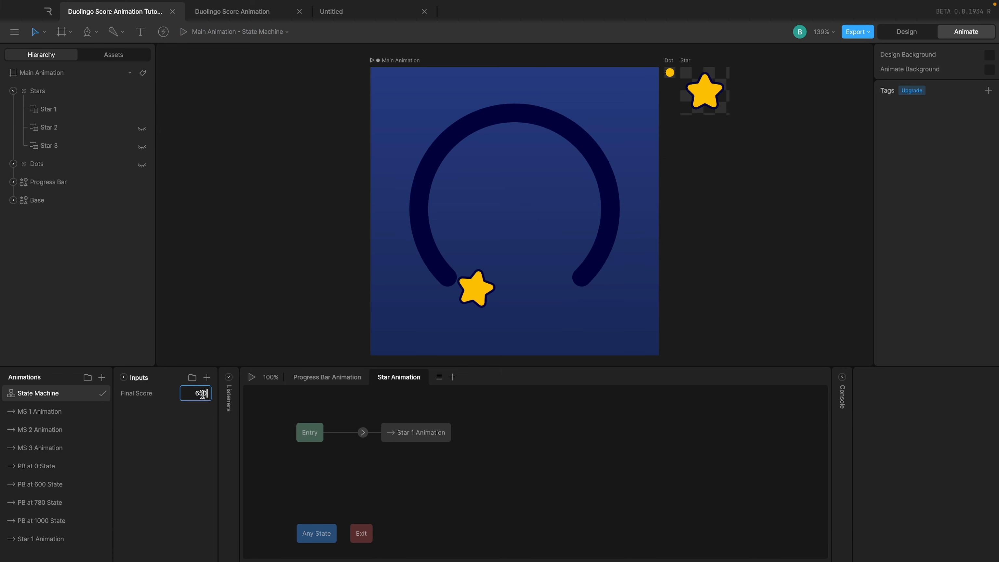
pyautogui.press('Return')
pyautogui.click(251, 377)
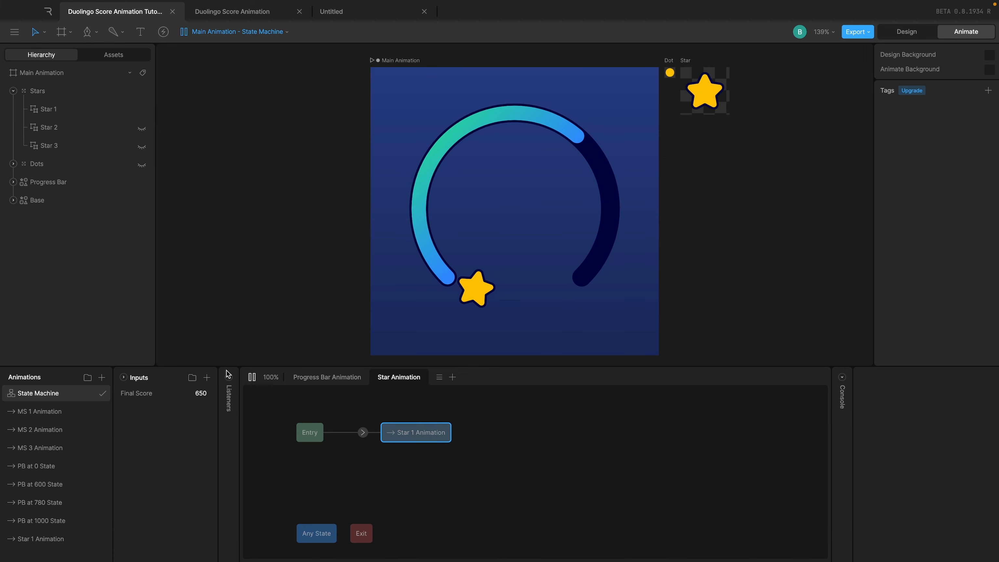
pyautogui.click(251, 377)
pyautogui.click(253, 378)
# Step: In Design mode, set the Star Main shape's scale to 0% in the Star artboard
pyautogui.click(907, 31)
pyautogui.click(685, 61)
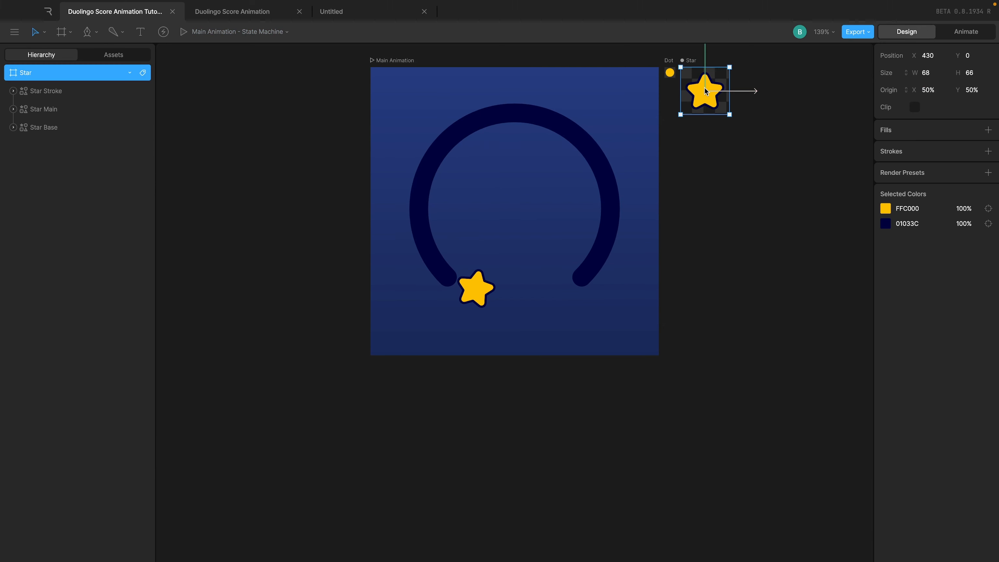
pyautogui.click(697, 84)
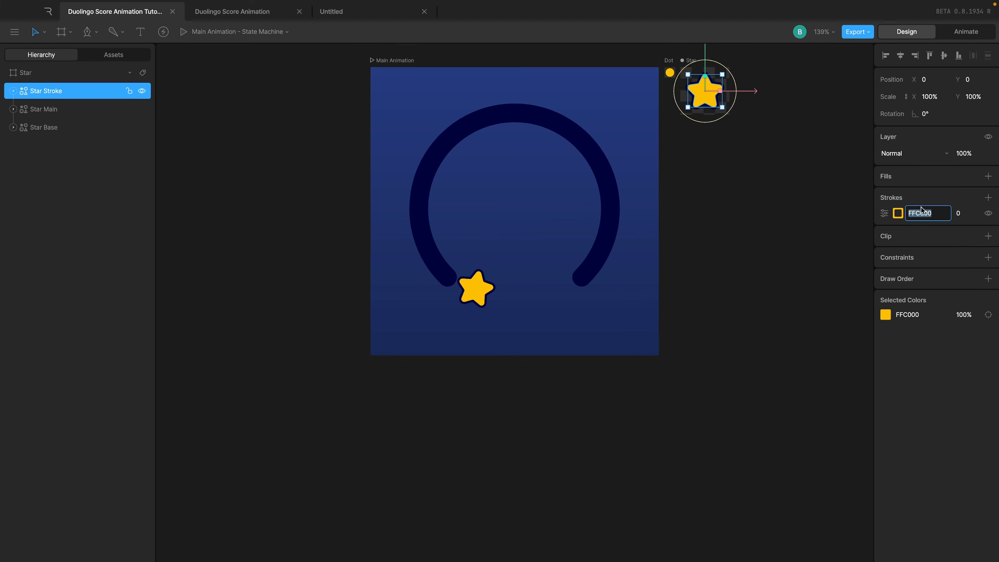
pyautogui.click(50, 114)
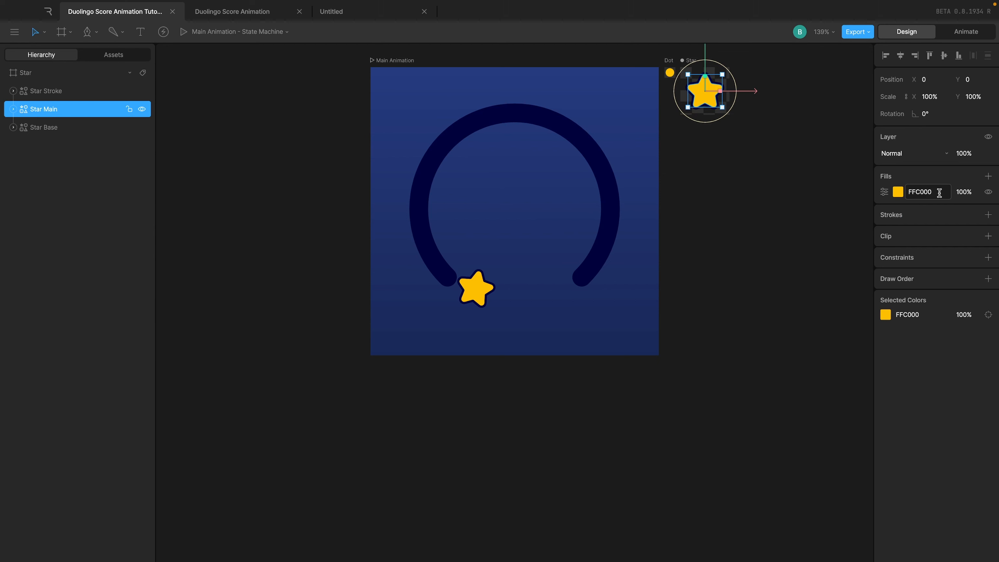
pyautogui.click(930, 97)
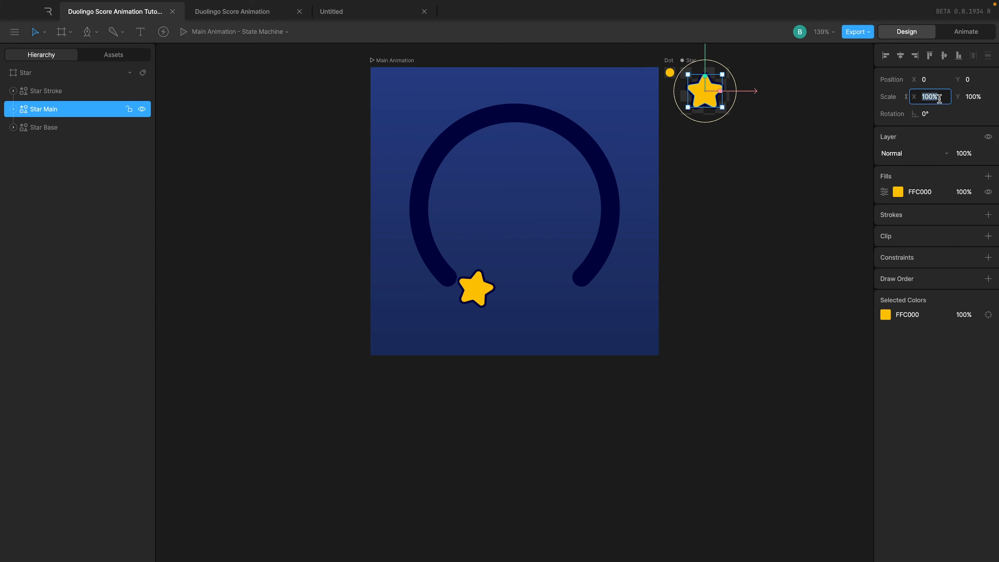
pyautogui.write('0')
pyautogui.press('Return')
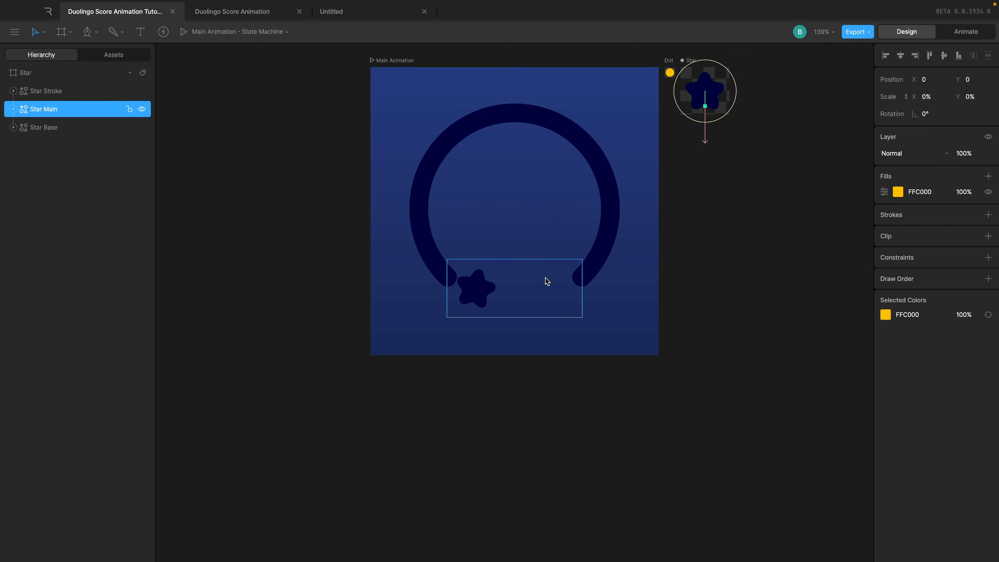
# Step: Compare the Star Main shape in Design mode with its keyed scale in the Star Bounce Animation
pyautogui.click(966, 32)
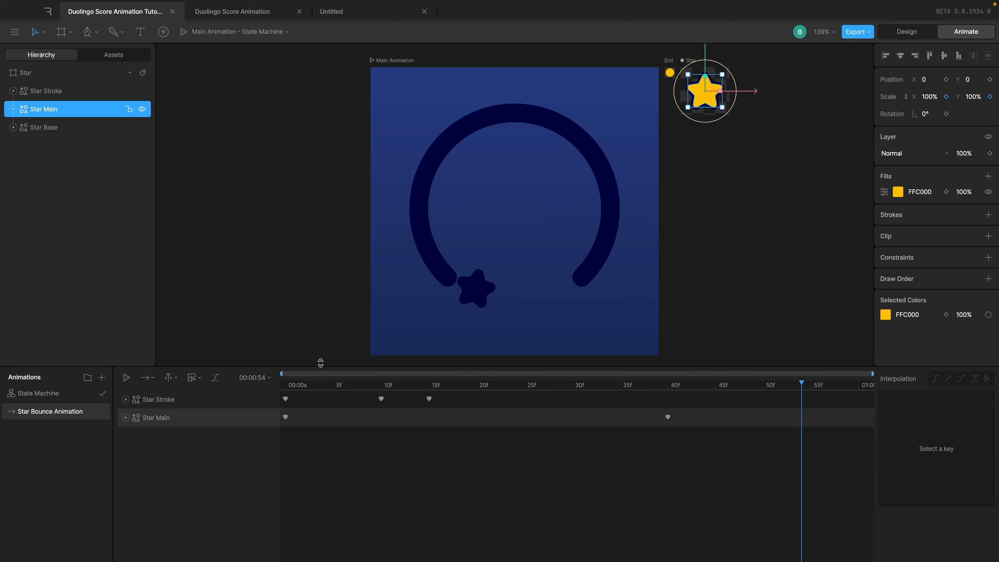
pyautogui.click(296, 388)
pyautogui.press('space')
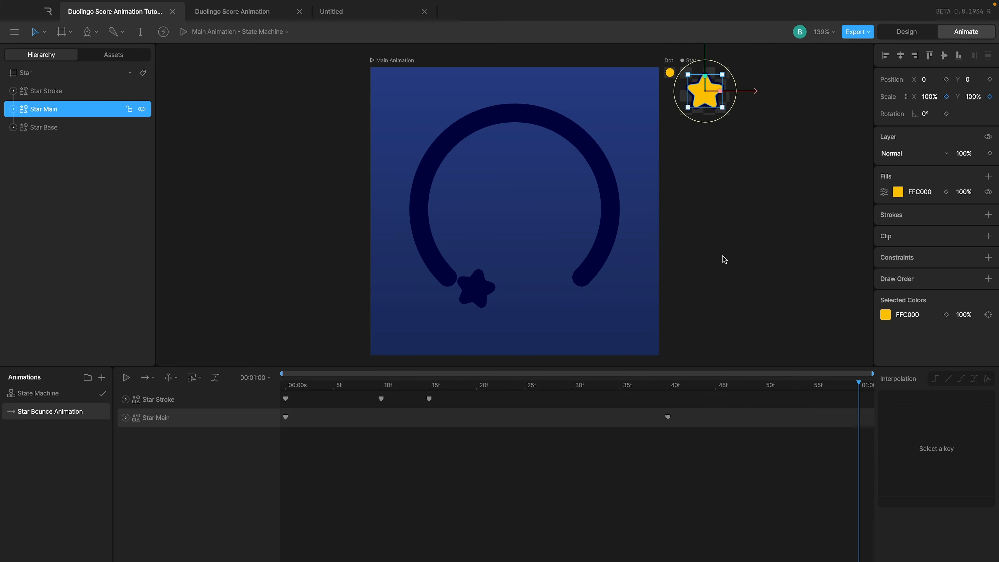
pyautogui.click(729, 255)
pyautogui.click(905, 31)
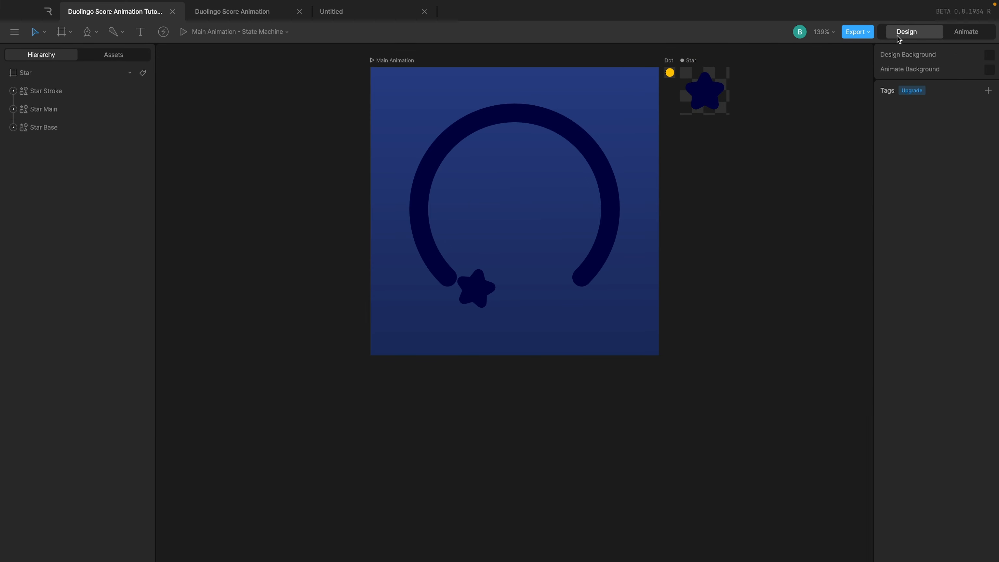
pyautogui.click(57, 109)
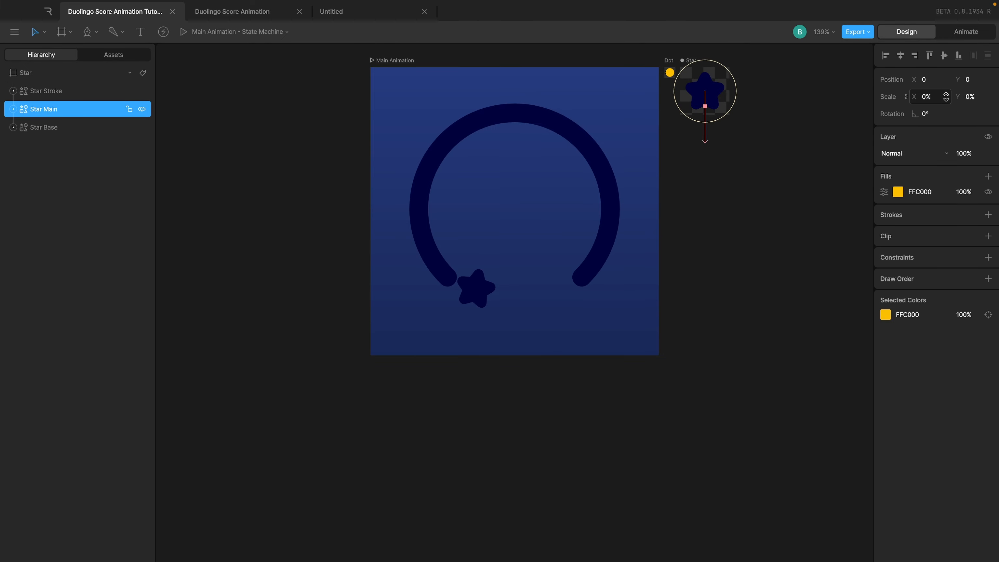
pyautogui.click(964, 31)
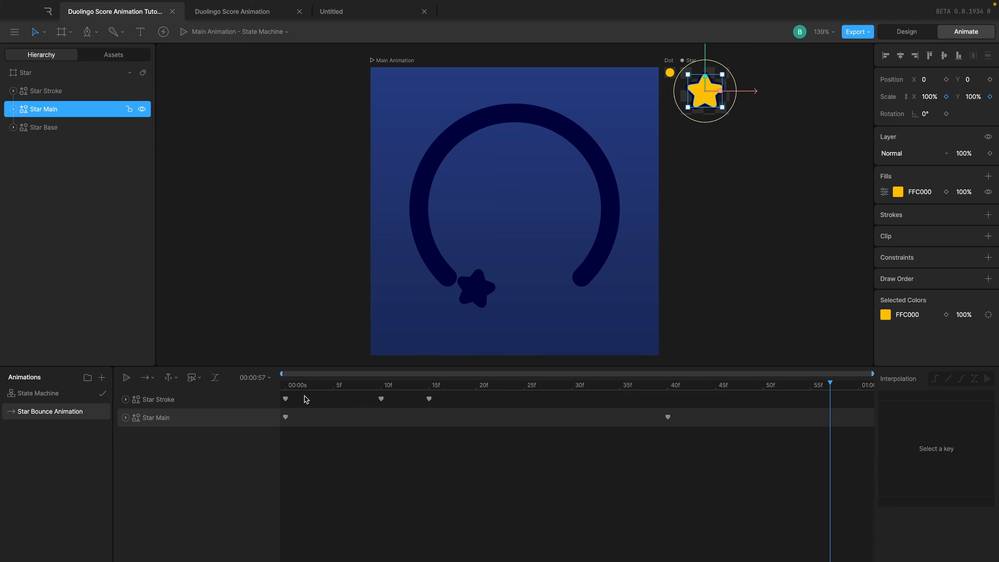
# Step: Play the Main Animation state machine and examine the Star Animation layer's Entry node, transition and Star 1 Animation state
pyautogui.click(403, 61)
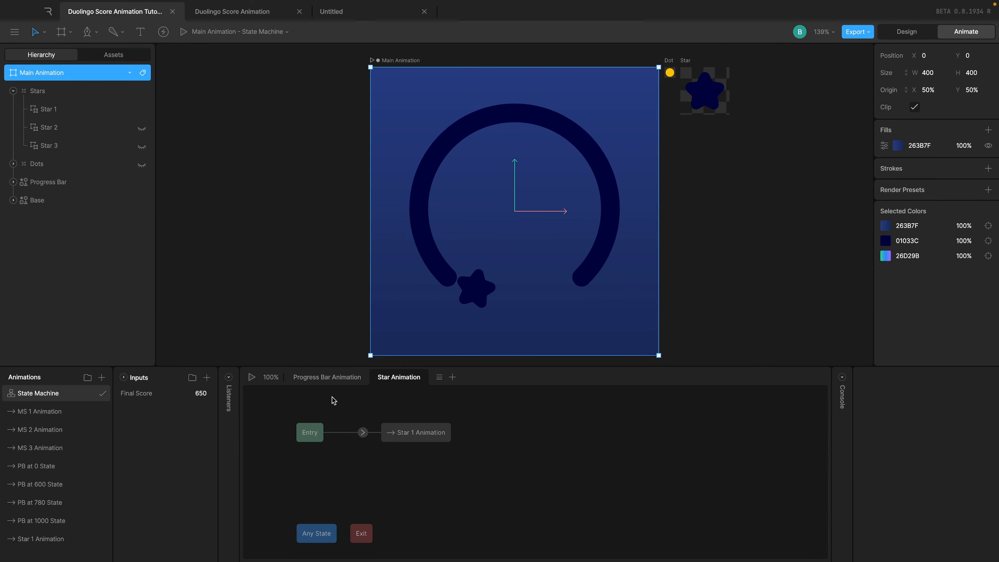
pyautogui.click(252, 377)
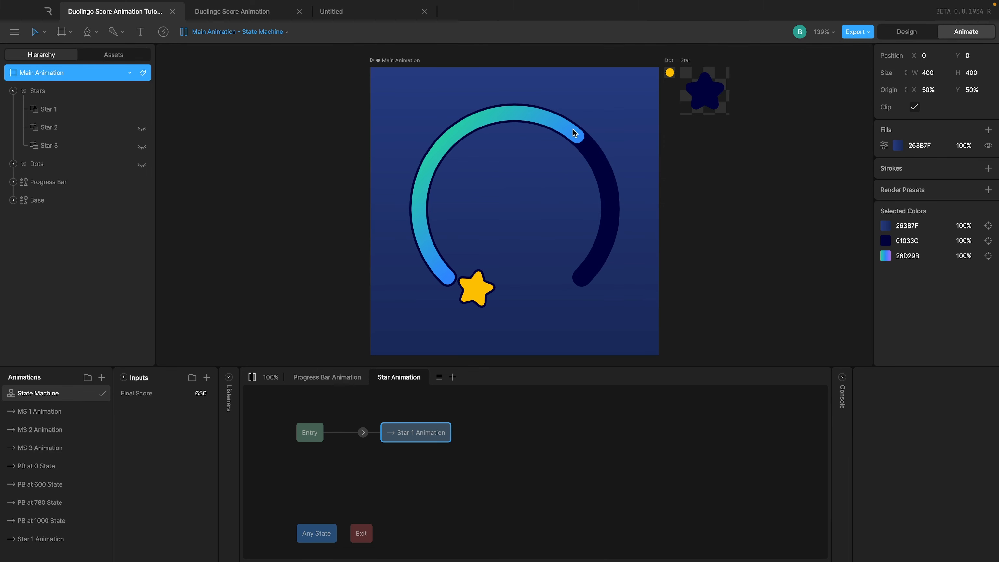
pyautogui.click(363, 432)
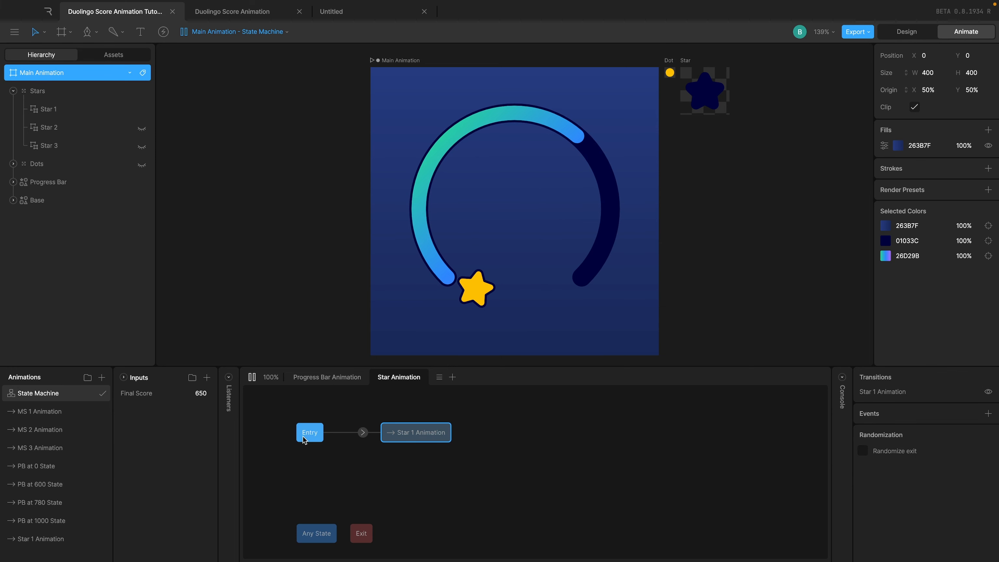
pyautogui.click(298, 424)
pyautogui.click(421, 440)
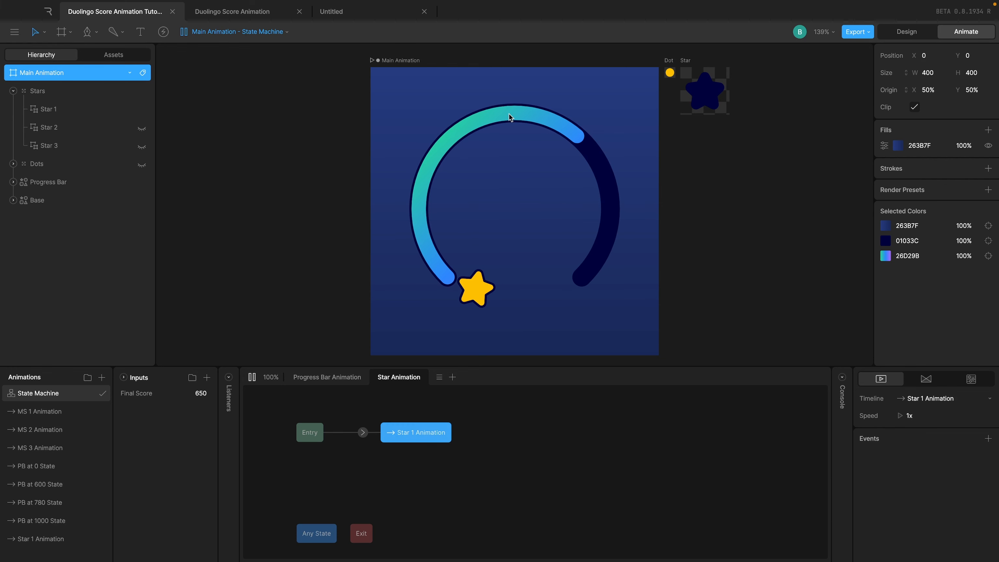
pyautogui.click(418, 465)
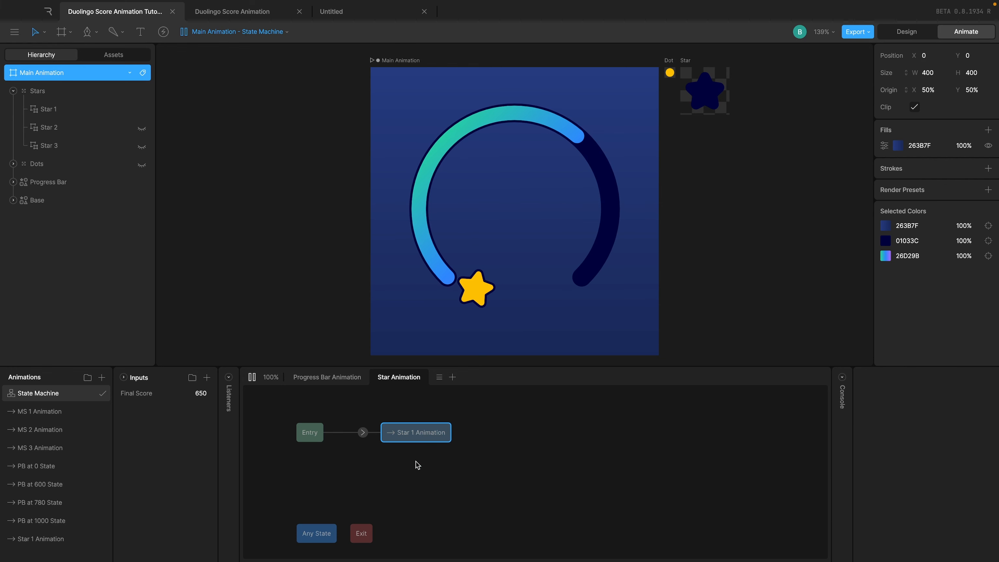
pyautogui.click(419, 432)
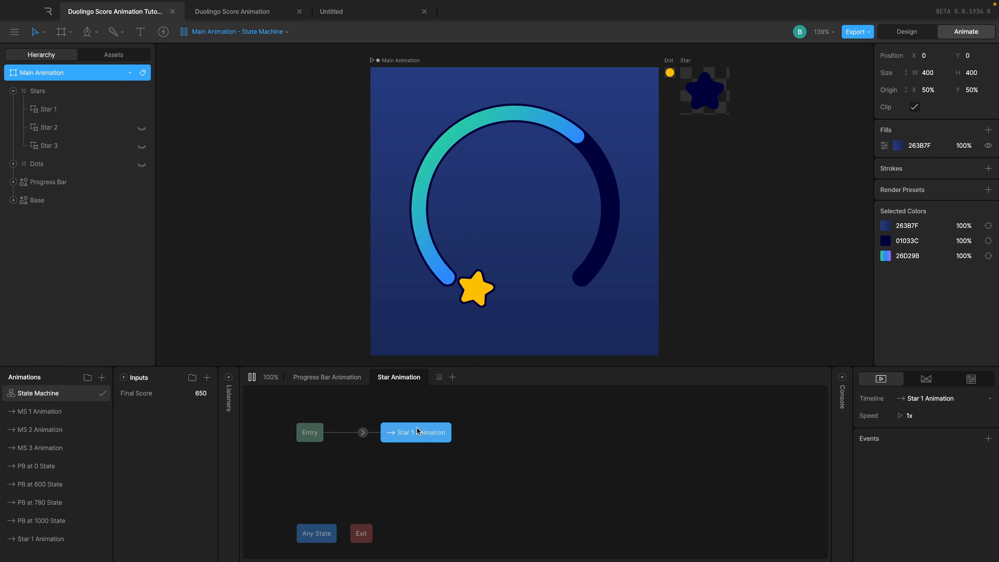
pyautogui.click(362, 433)
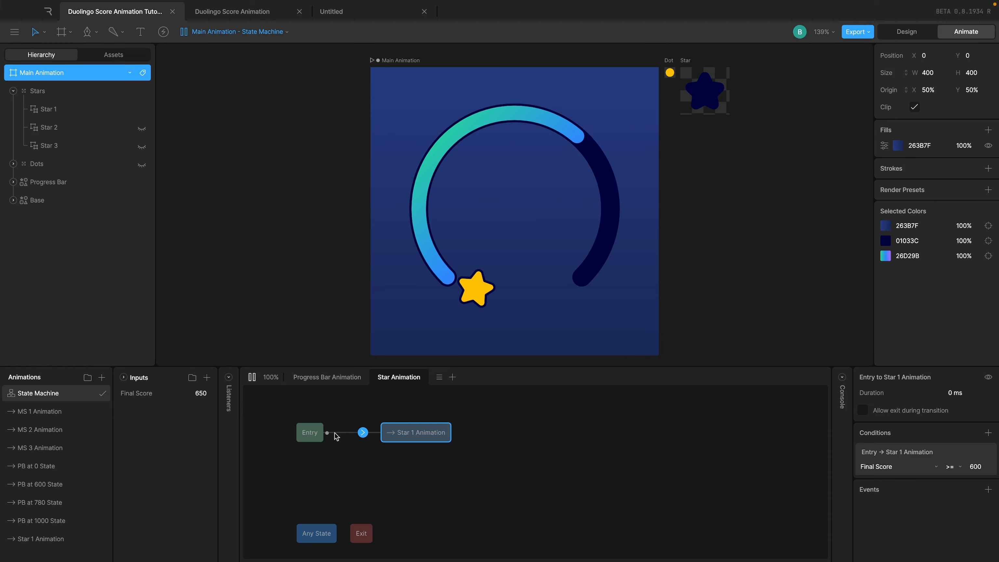
# Step: Compare MS 1 Animation and its Blend transition and state in the Progress Bar Animation layer with the Star Animation layer's transition and state
pyautogui.click(319, 378)
pyautogui.click(488, 480)
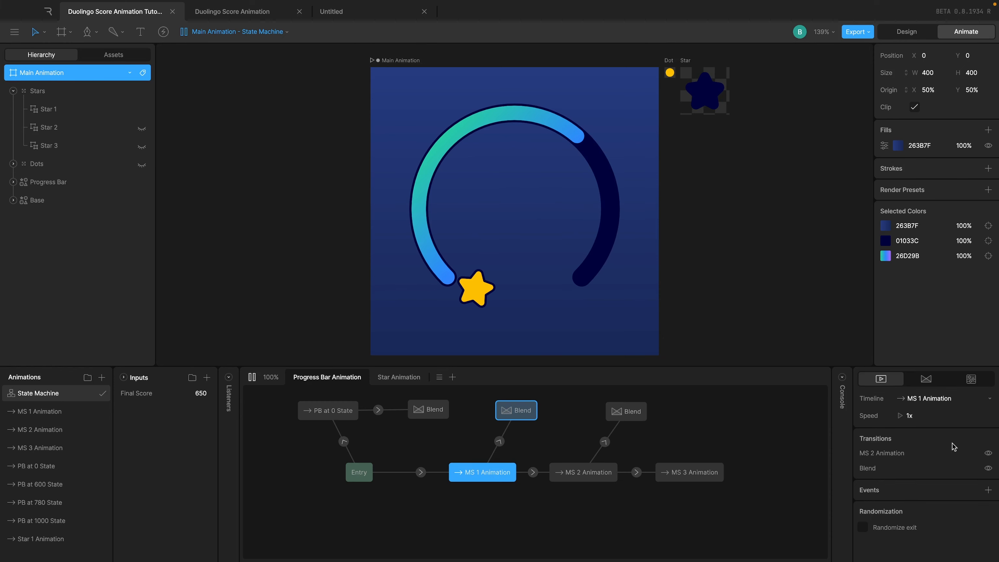
pyautogui.click(499, 442)
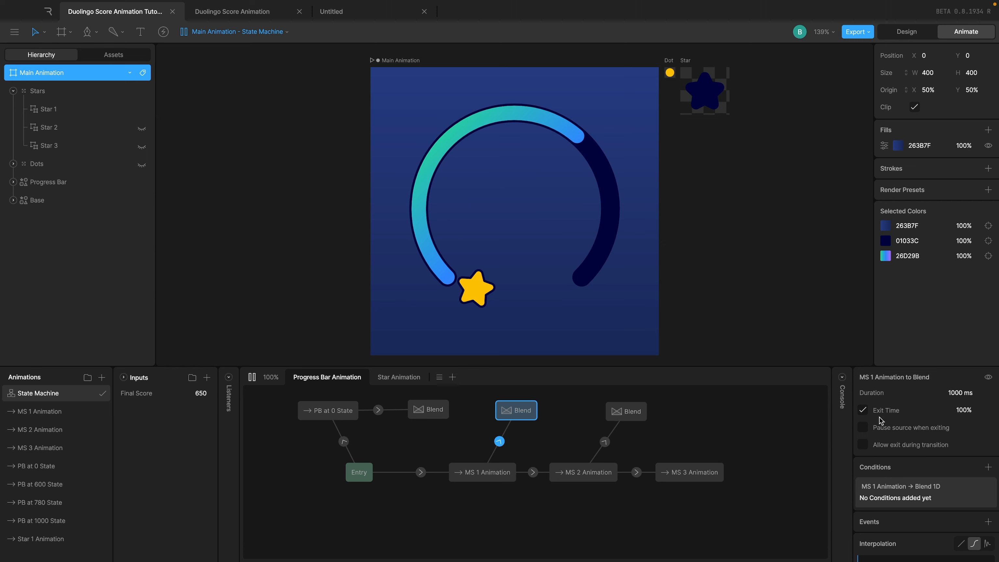
pyautogui.click(510, 416)
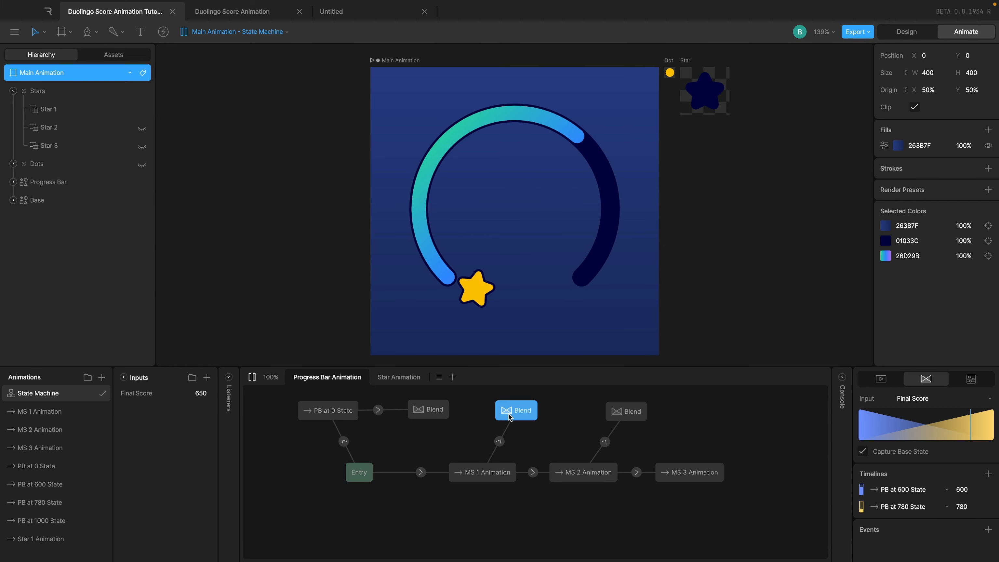
pyautogui.click(399, 377)
pyautogui.click(433, 431)
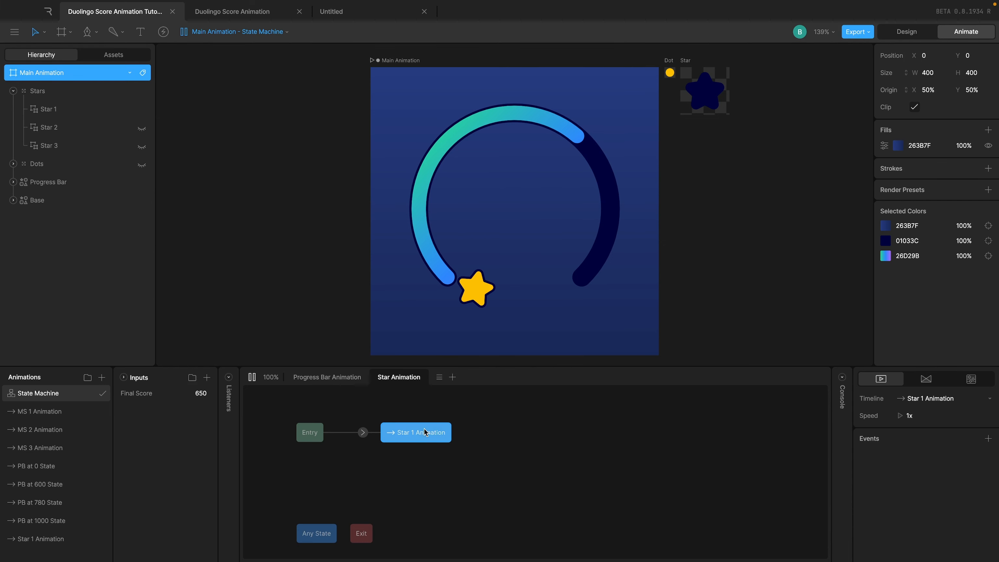
pyautogui.click(363, 433)
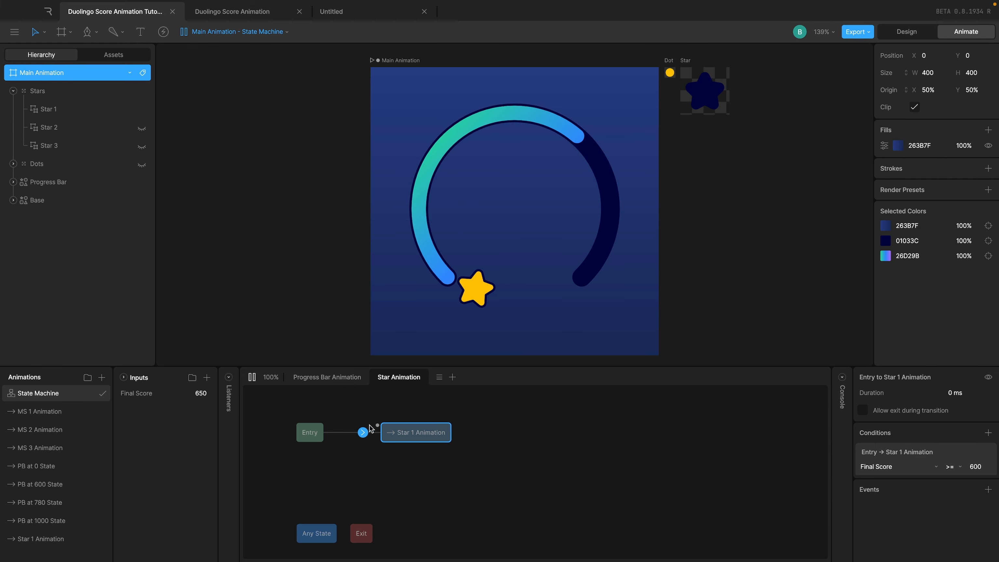
pyautogui.click(411, 429)
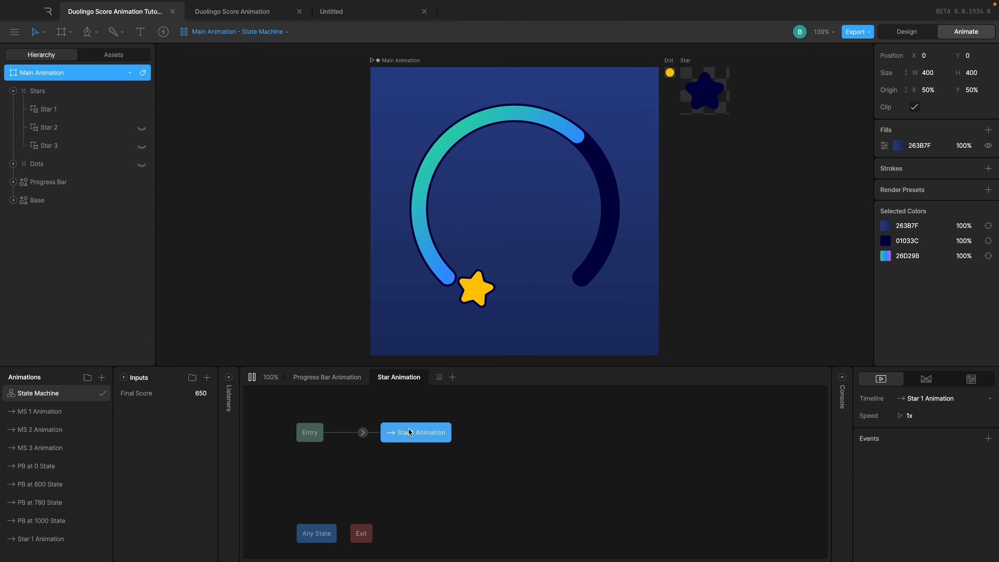
# Step: Replay the state machine to check the star's timing against the progress bar
pyautogui.click(252, 378)
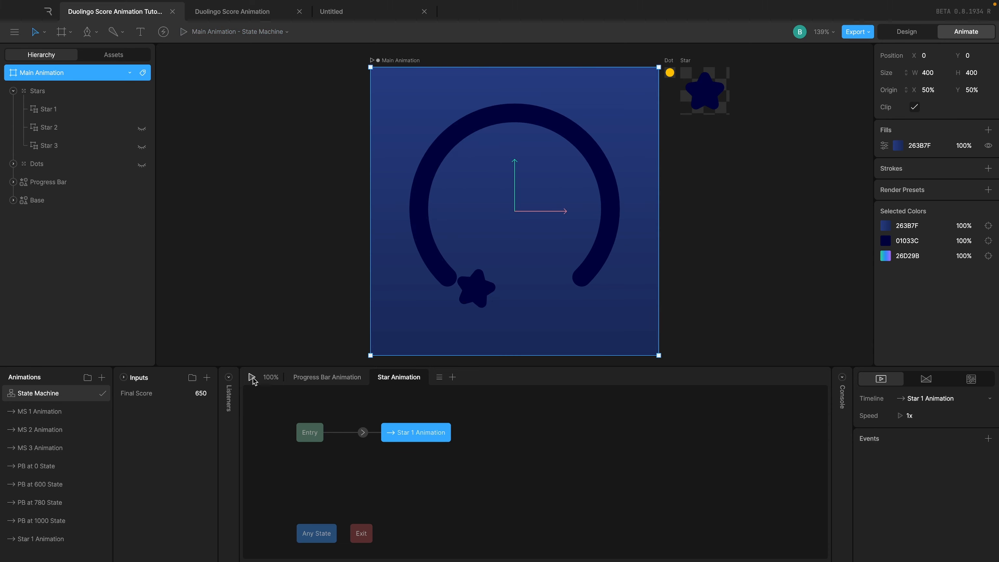
pyautogui.click(252, 378)
pyautogui.click(406, 466)
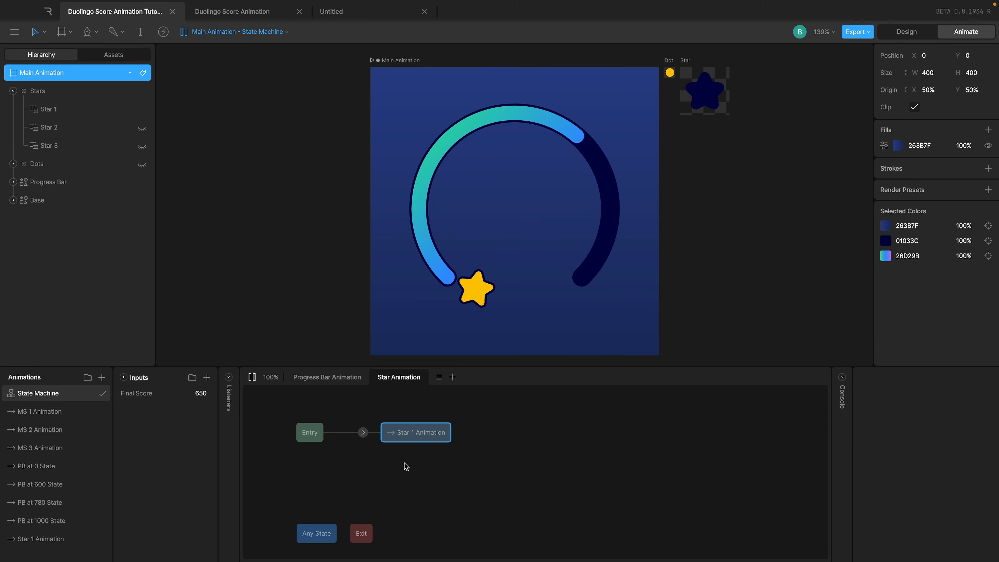
pyautogui.click(253, 380)
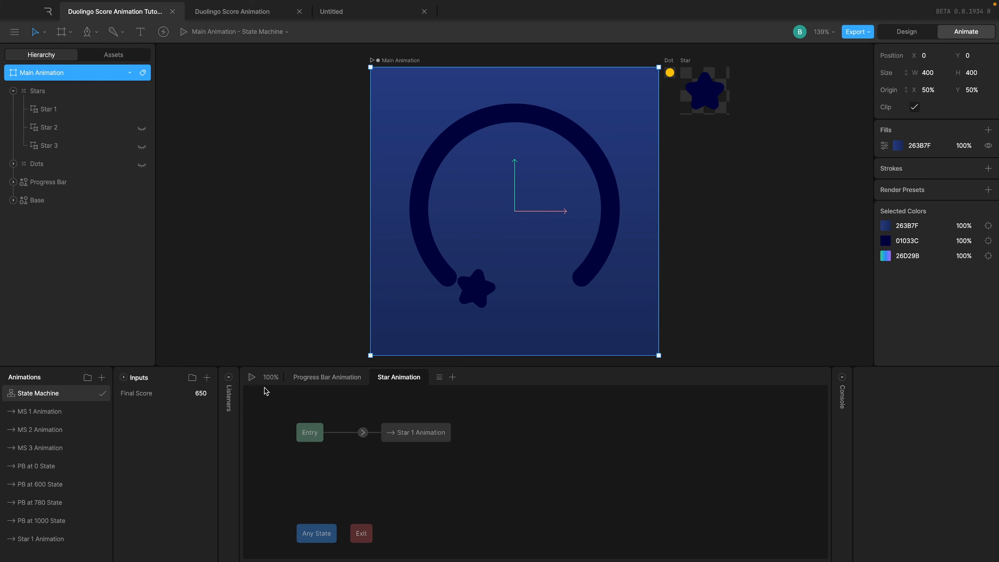
pyautogui.click(252, 378)
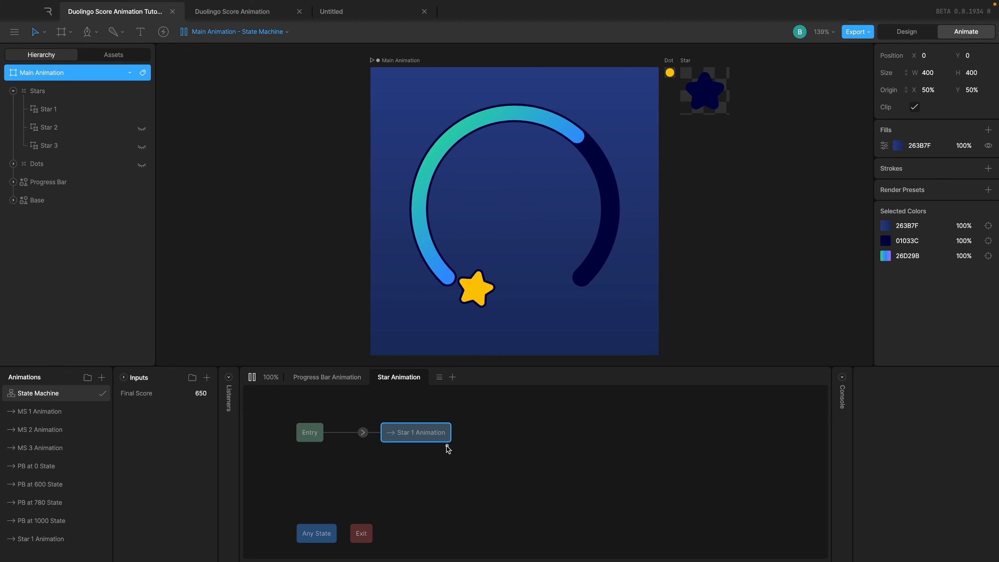
# Step: In Star 1 Animation, expand Star 1's Star Bounce Animation track and move its Playing key to 00:01:00
pyautogui.click(62, 538)
pyautogui.moveTo(286, 386); pyautogui.dragTo(859, 385)
pyautogui.moveTo(297, 386); pyautogui.dragTo(286, 390)
pyautogui.click(286, 399)
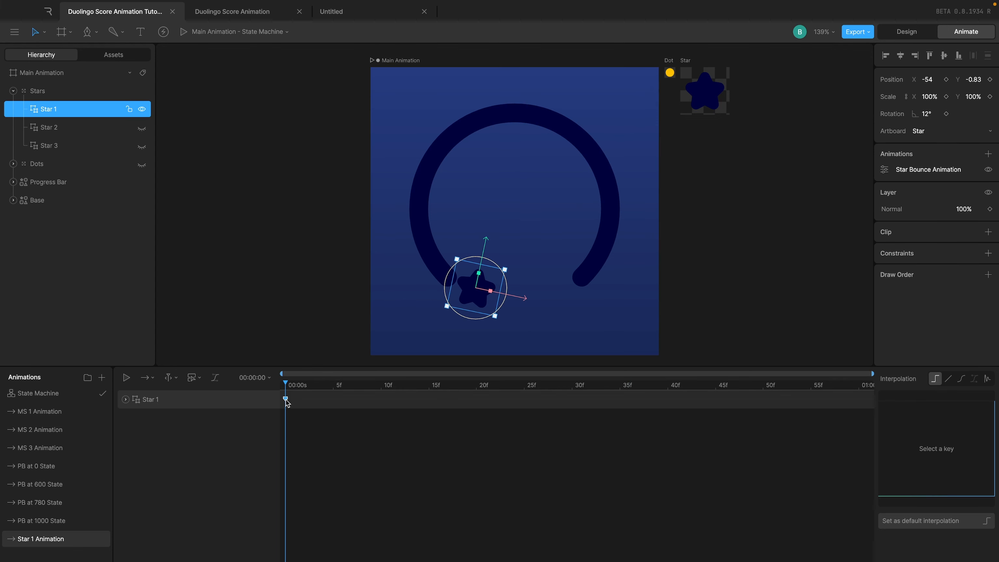
pyautogui.click(126, 399)
pyautogui.click(136, 418)
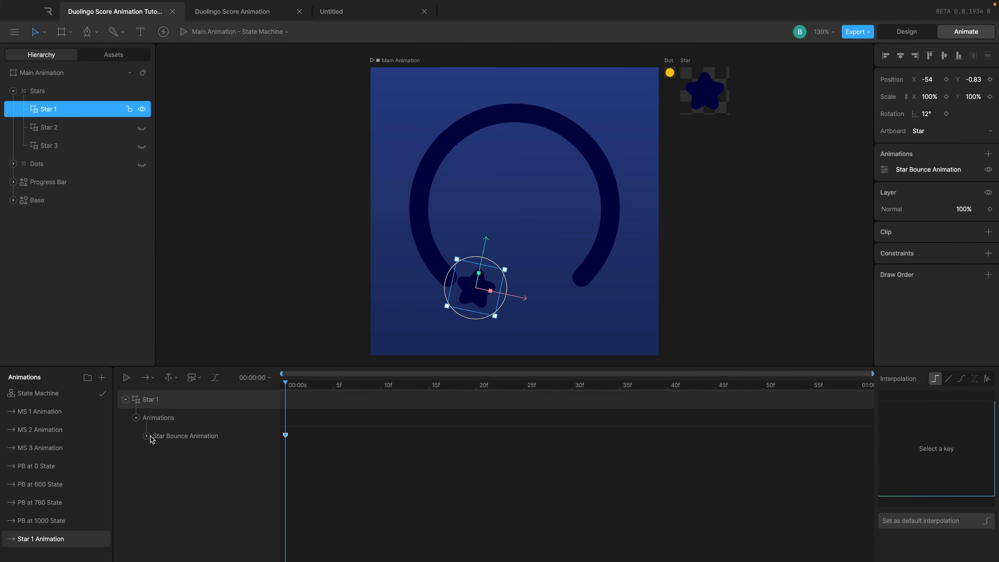
pyautogui.click(151, 436)
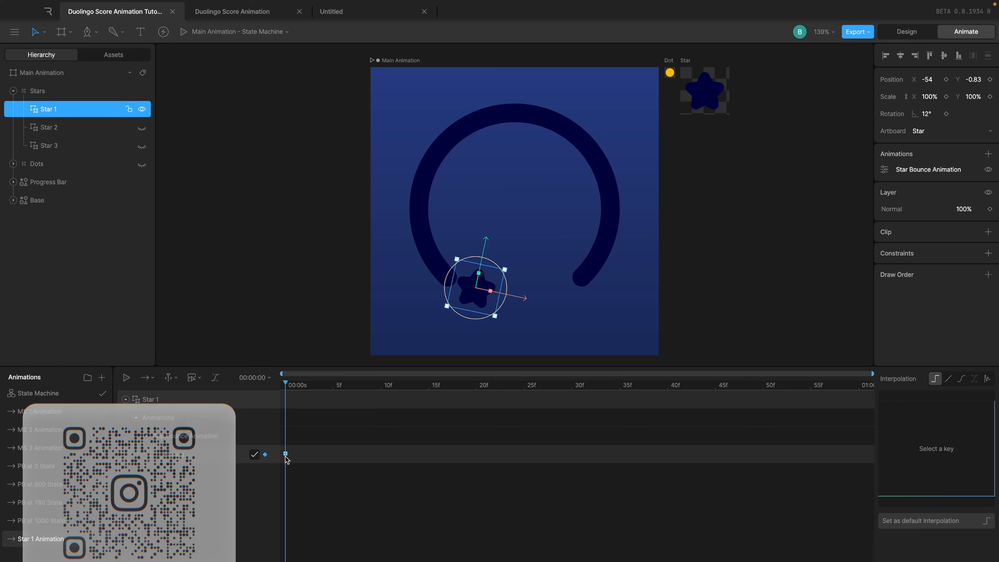
pyautogui.moveTo(851, 390); pyautogui.dragTo(858, 390)
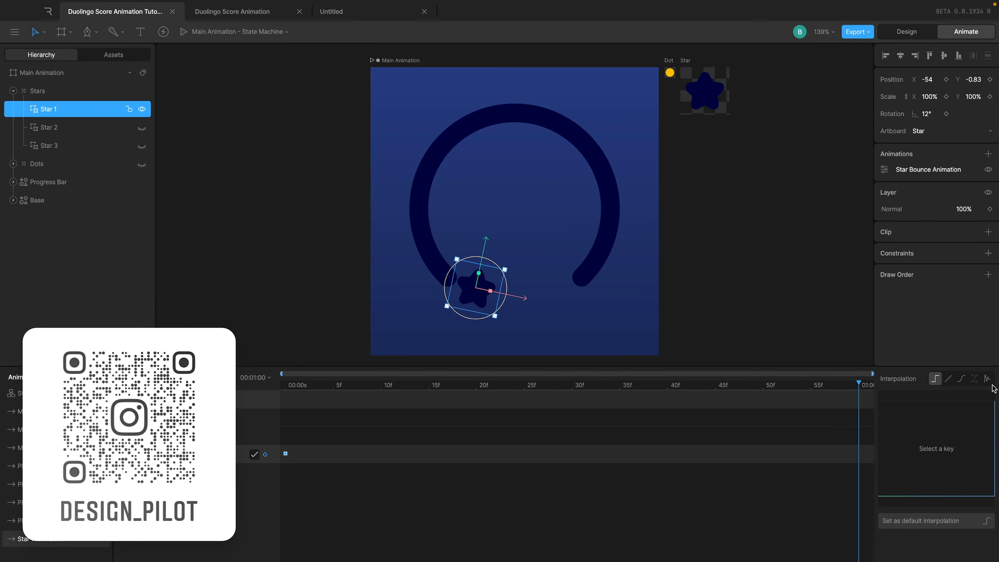
pyautogui.moveTo(286, 454); pyautogui.dragTo(860, 456)
# Step: Key Star Bounce Animation's Playing property as off at 00:00:59 in Star 1 Animation and scrub the timeline to 00:01:00
pyautogui.moveTo(860, 378)
pyautogui.mouseDown()
pyautogui.moveTo(595, 377)
pyautogui.moveTo(874, 380)
pyautogui.moveTo(849, 383)
pyautogui.mouseUp()
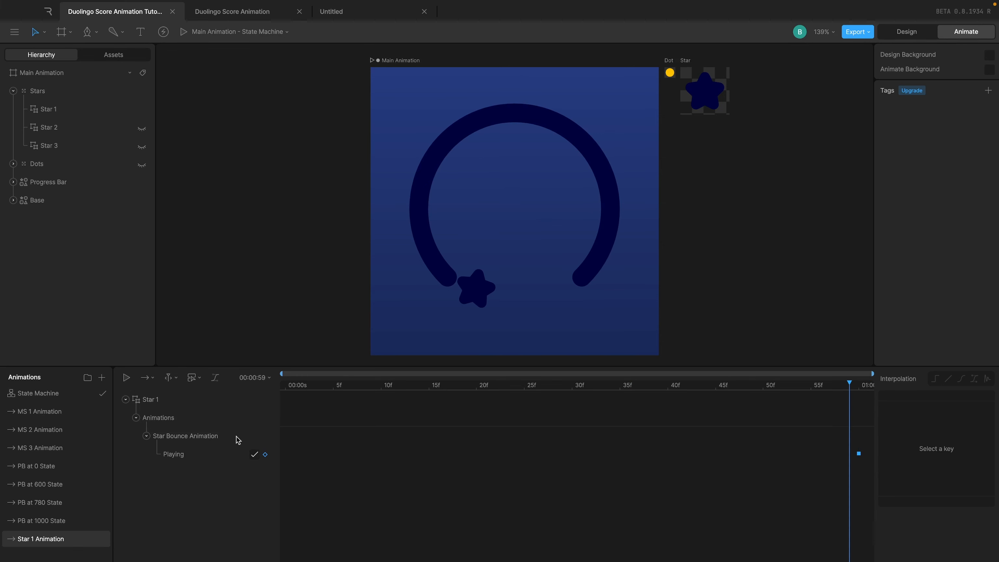
pyautogui.click(256, 454)
pyautogui.moveTo(294, 387); pyautogui.dragTo(858, 388)
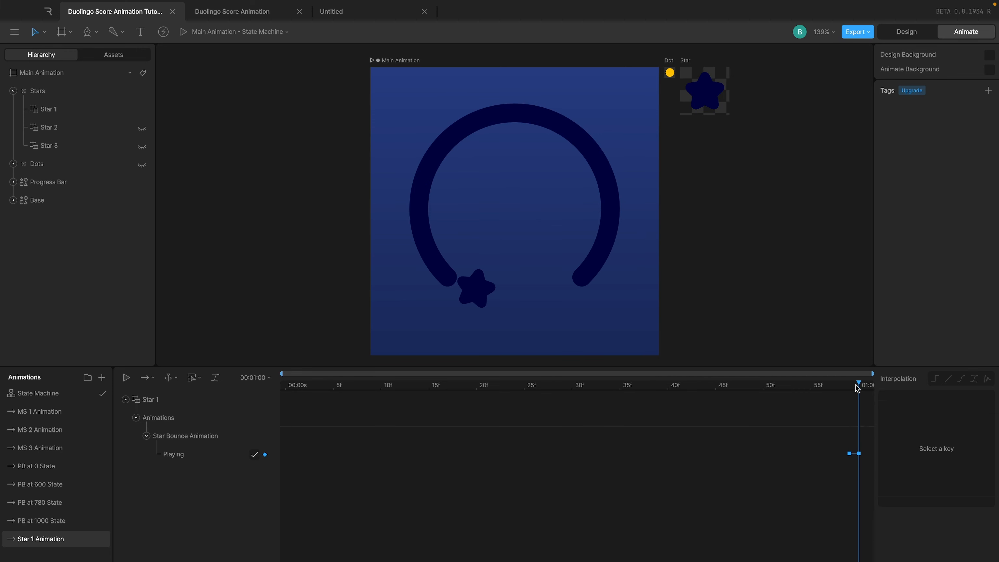
# Step: Play the state machine to test the star's delayed bounce
pyautogui.click(59, 394)
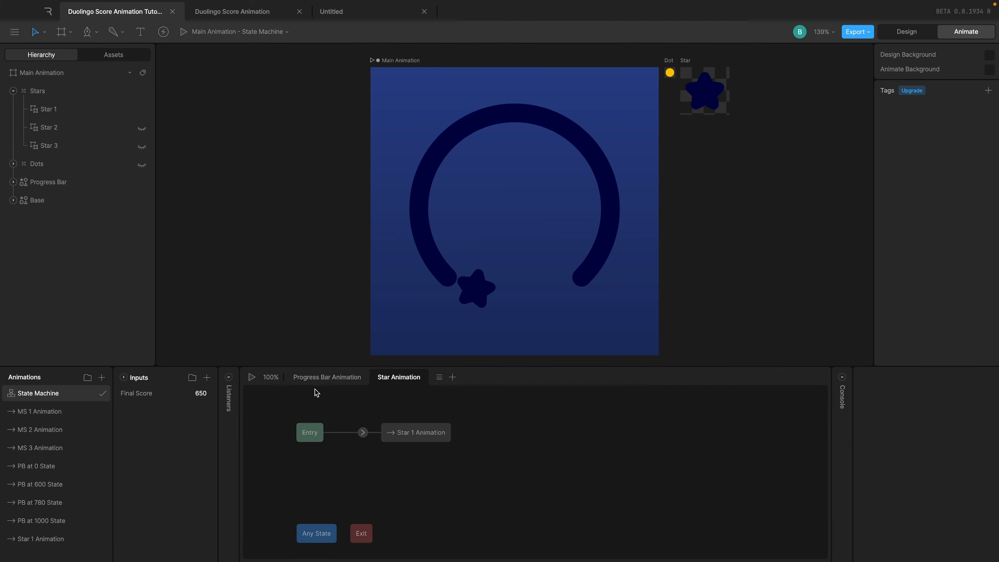
pyautogui.click(252, 377)
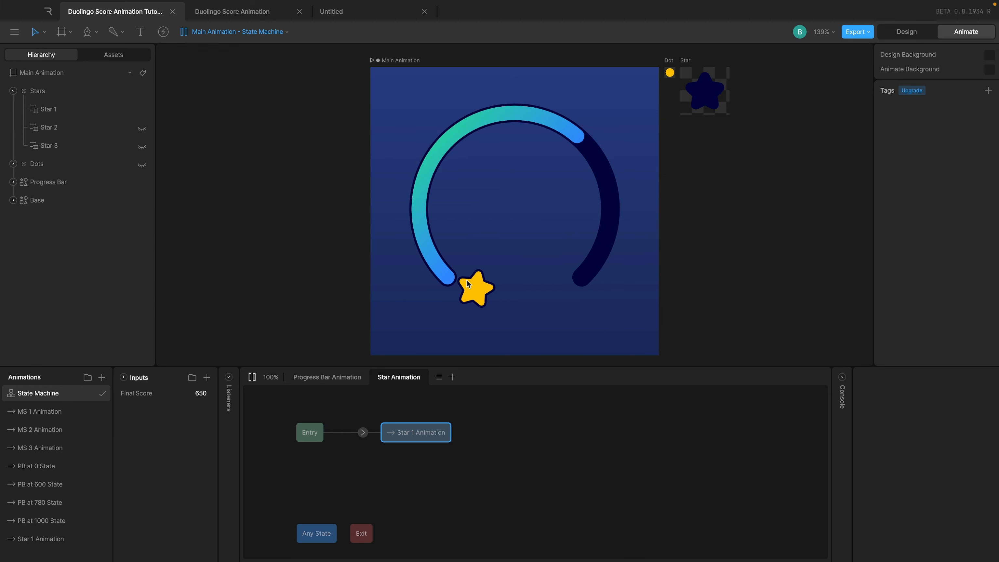
# Step: In Star 1 Animation, delete the Playing key at 00:00:59 and move the remaining key back to 00:00:00
pyautogui.click(67, 539)
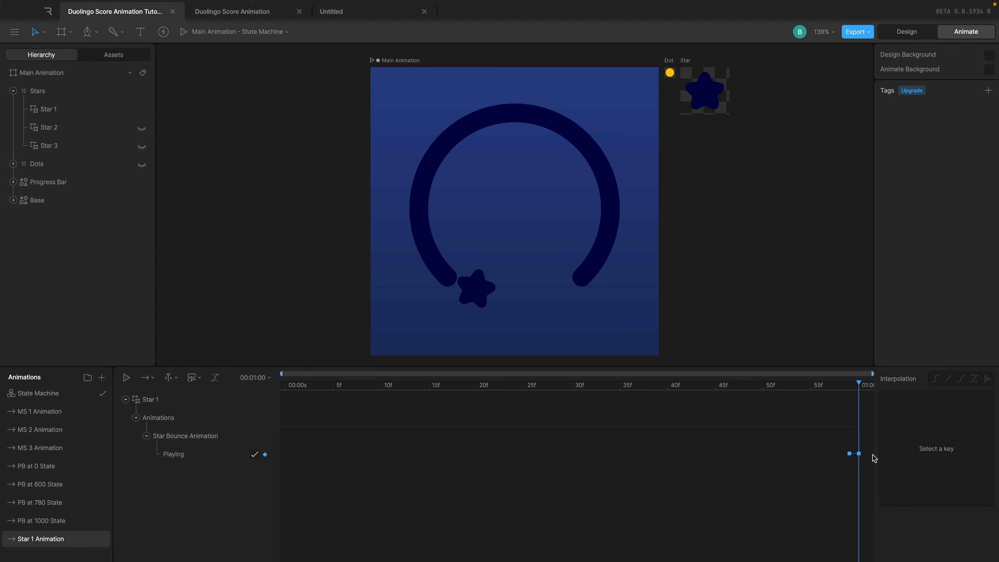
pyautogui.press('Escape')
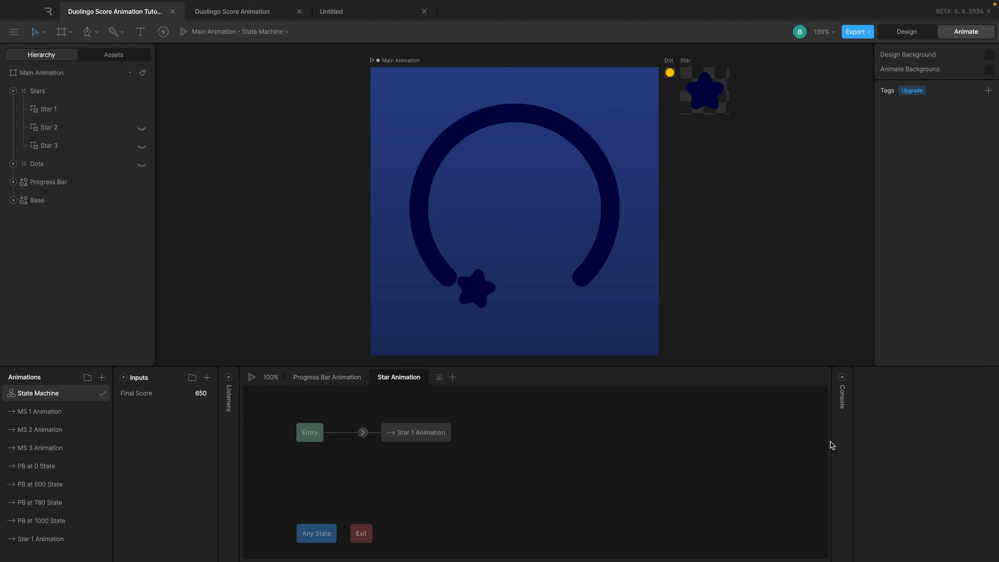
pyautogui.press('super+z')
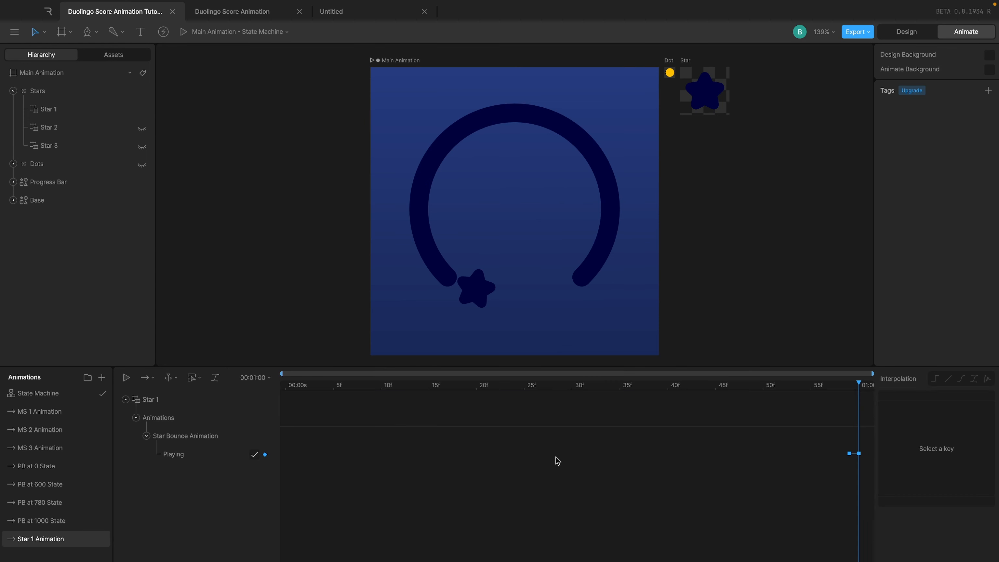
pyautogui.click(848, 454)
pyautogui.click(853, 470)
pyautogui.moveTo(296, 390); pyautogui.dragTo(163, 392)
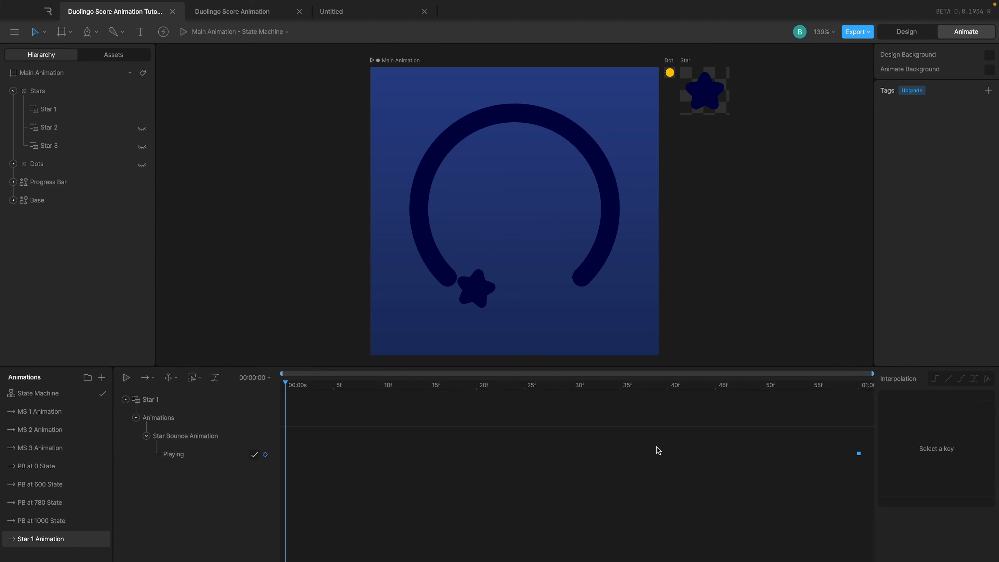
pyautogui.moveTo(858, 454); pyautogui.dragTo(289, 458)
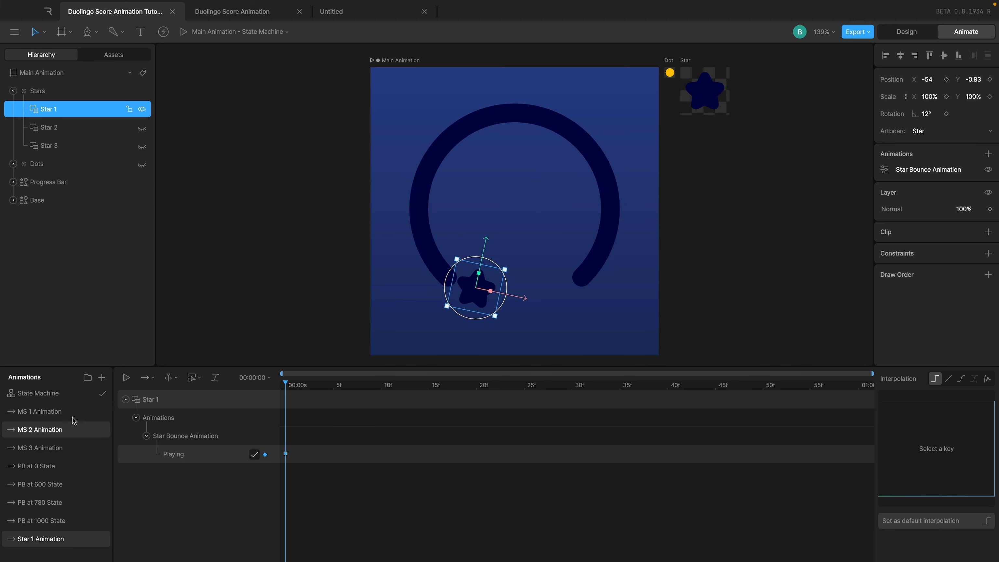
# Step: Play the state machine to test Star 1's bounce and inspect the transition from Entry to Star 1 Animation
pyautogui.click(67, 394)
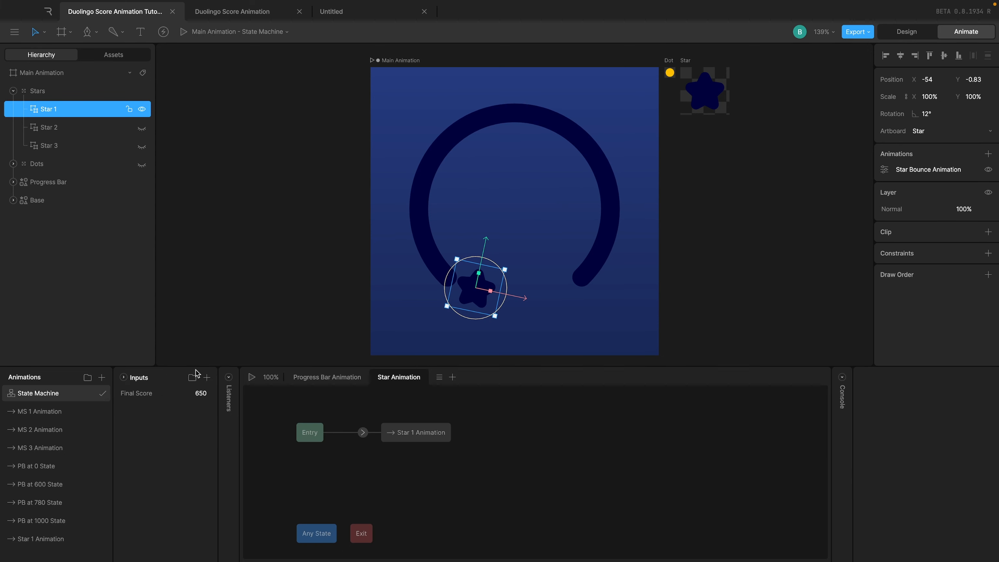
pyautogui.click(251, 377)
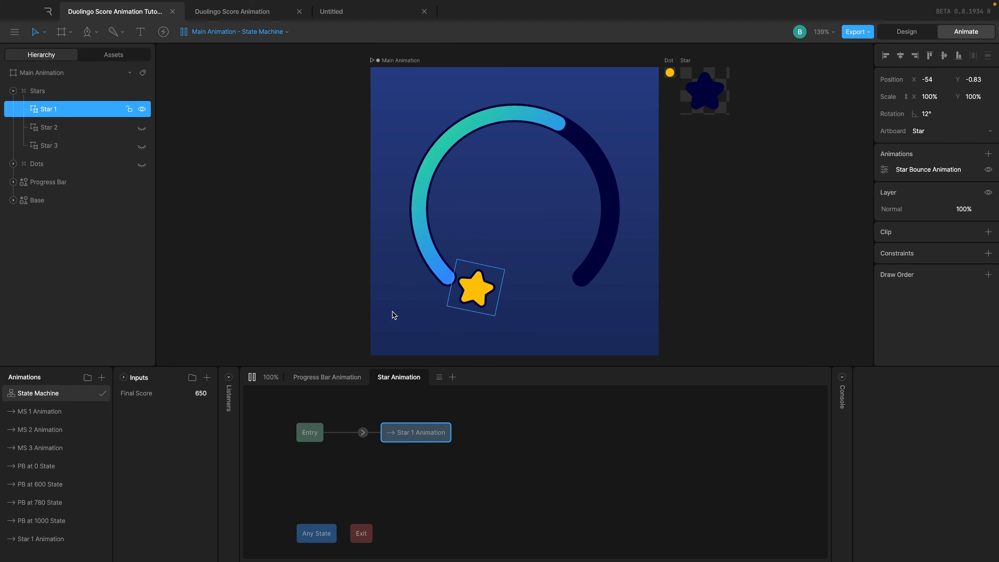
pyautogui.click(388, 432)
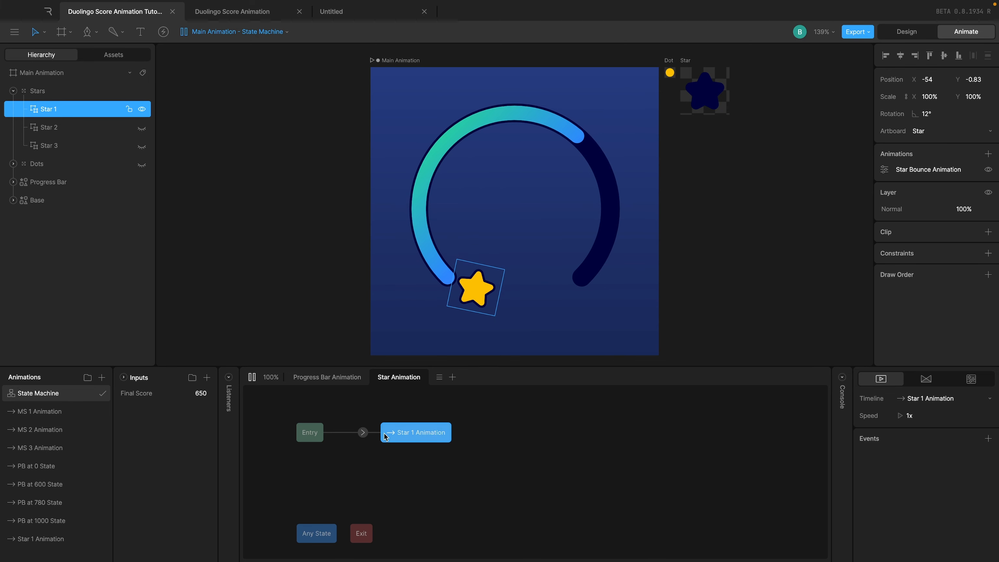
pyautogui.moveTo(455, 432)
pyautogui.click(363, 433)
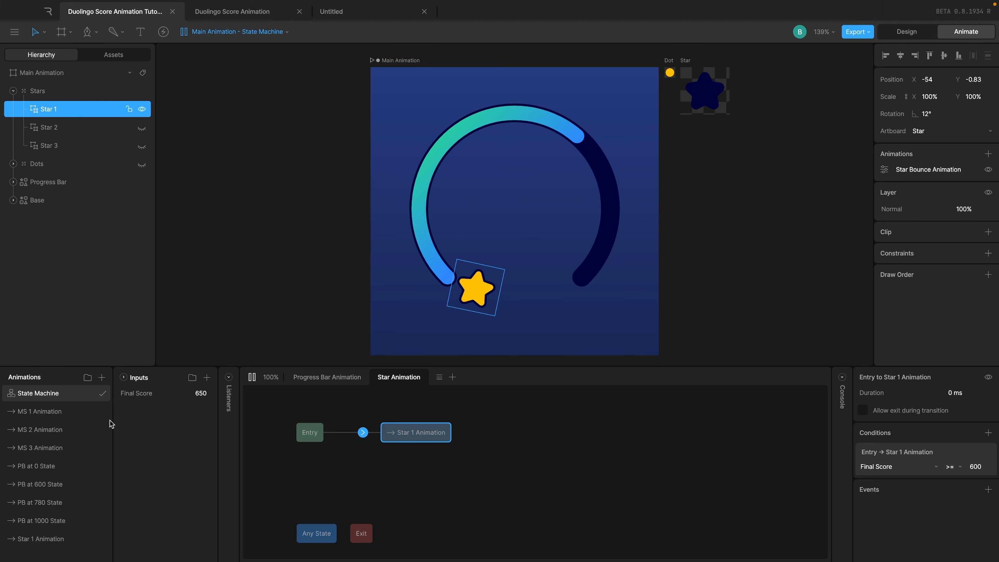
# Step: Create a timeline named Star Freeze State and place it directly above Star 1 Animation in the animations list
pyautogui.click(102, 377)
pyautogui.click(118, 404)
pyautogui.scroll(-1, 58, 493)
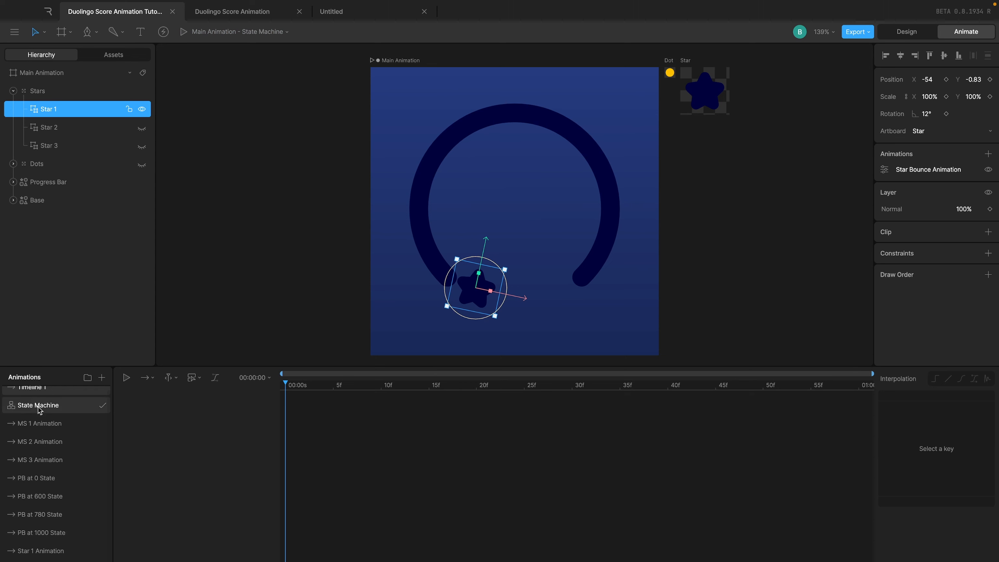
pyautogui.write('Star')
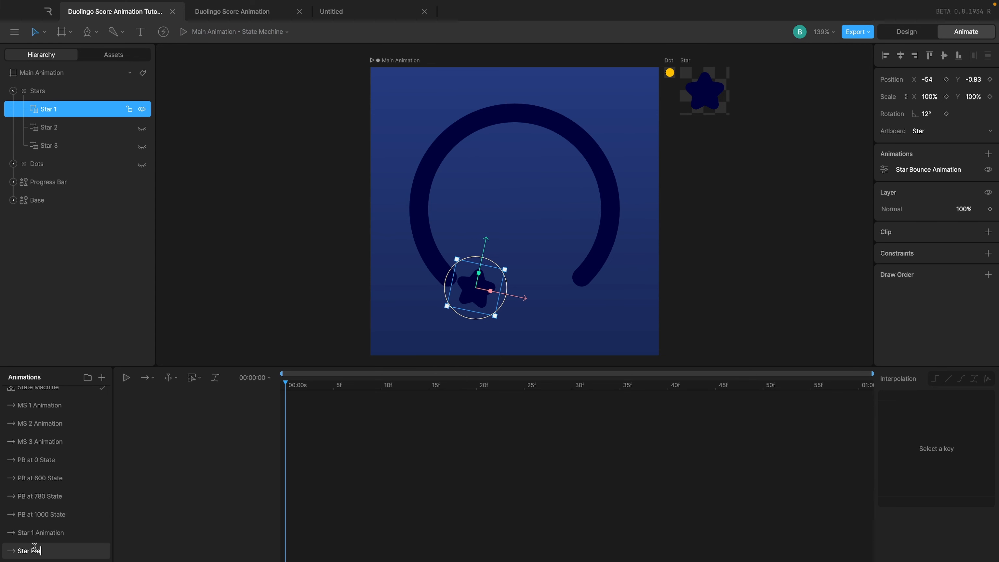
pyautogui.write(' Freeze Stae')
pyautogui.moveTo(33, 555); pyautogui.dragTo(33, 528)
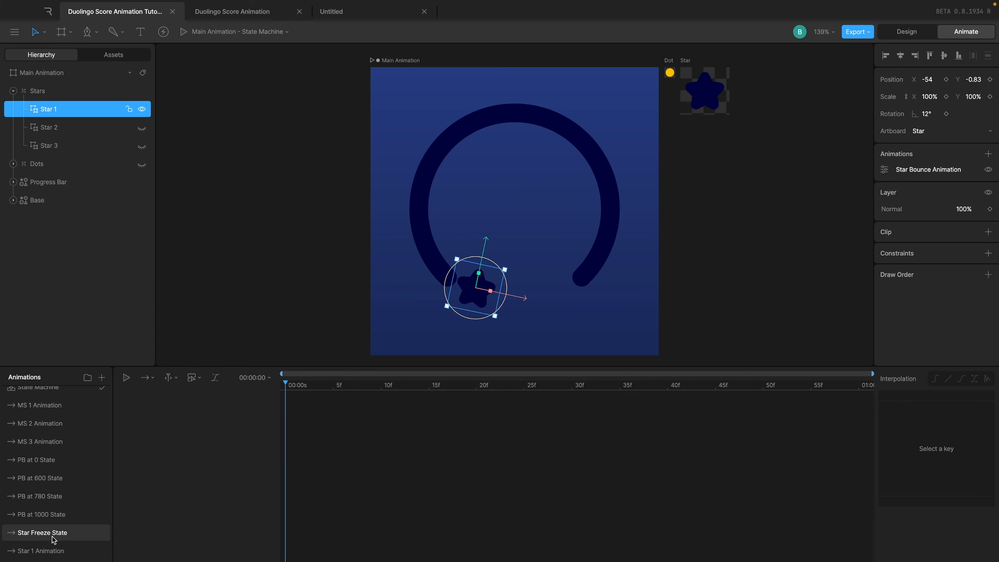
# Step: Add Star Freeze State as a state in the state machine's Star Animation layer
pyautogui.click(55, 391)
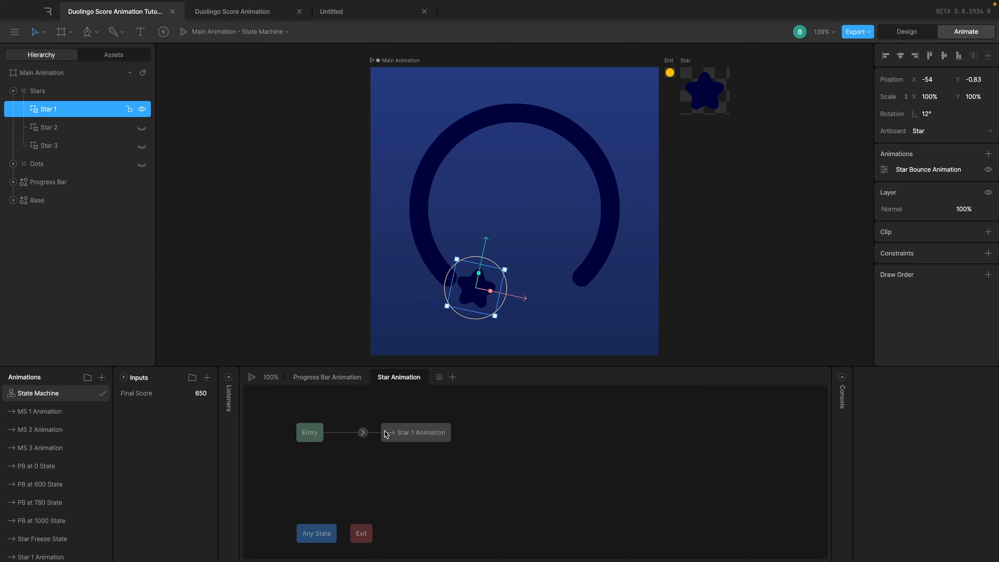
pyautogui.click(438, 433)
pyautogui.moveTo(438, 433); pyautogui.dragTo(439, 434)
pyautogui.scroll(-1, 46, 541)
pyautogui.scroll(1, 64, 424)
pyautogui.scroll(-1, 64, 424)
pyautogui.moveTo(39, 532); pyautogui.dragTo(370, 435)
# Step: Arrange Star Freeze State between Entry and Star 1 Animation, and link the three in sequence with transitions
pyautogui.click(368, 433)
pyautogui.click(443, 432)
pyautogui.moveTo(443, 432); pyautogui.dragTo(505, 432)
pyautogui.moveTo(388, 451); pyautogui.dragTo(404, 435)
pyautogui.moveTo(327, 433); pyautogui.dragTo(375, 430)
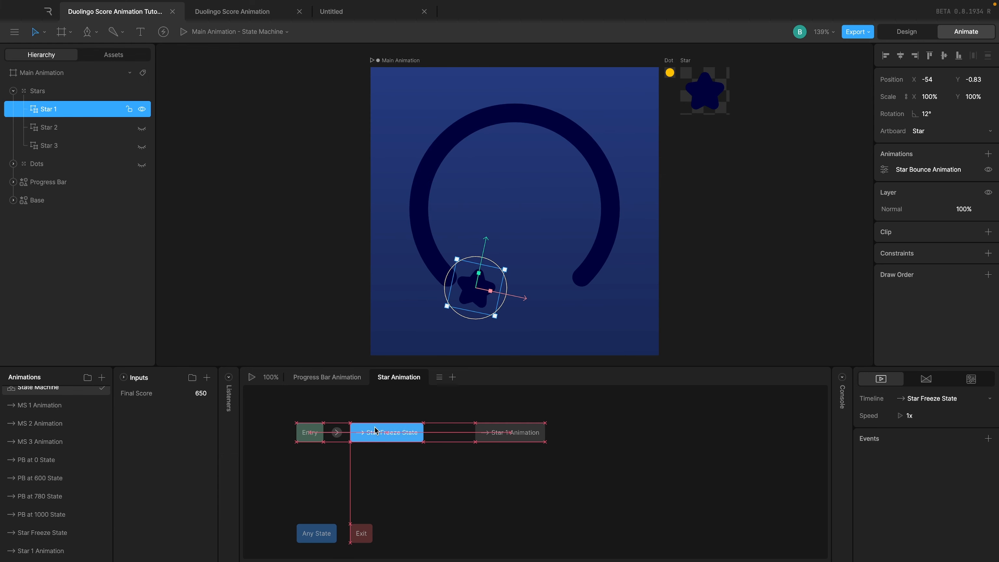
pyautogui.moveTo(509, 435)
pyautogui.mouseDown()
pyautogui.moveTo(431, 435)
pyautogui.moveTo(511, 437)
pyautogui.mouseUp()
# Step: Add the condition Final Score >= 600 to the transition from Star Freeze State to Star 1 Animation
pyautogui.click(457, 433)
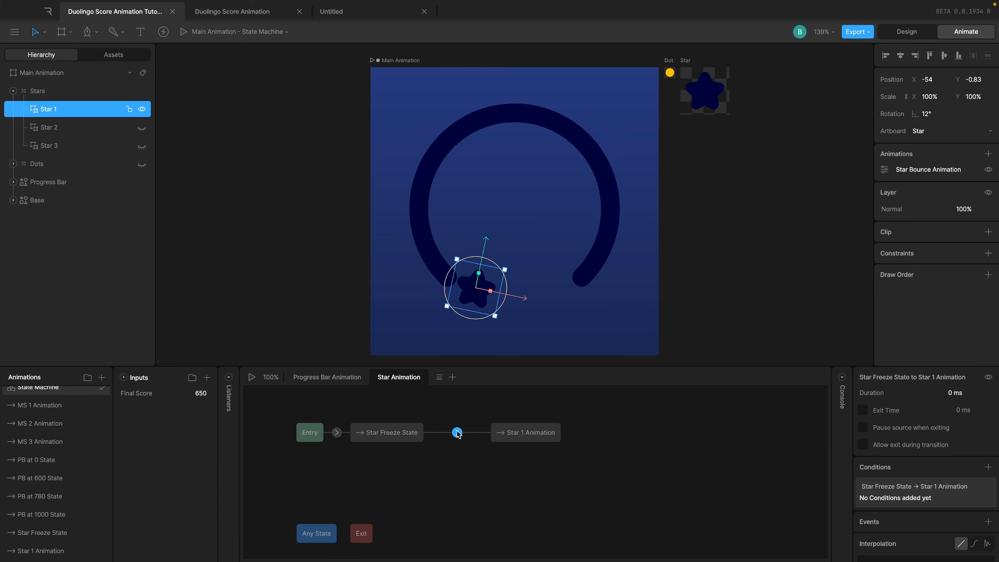
pyautogui.click(336, 433)
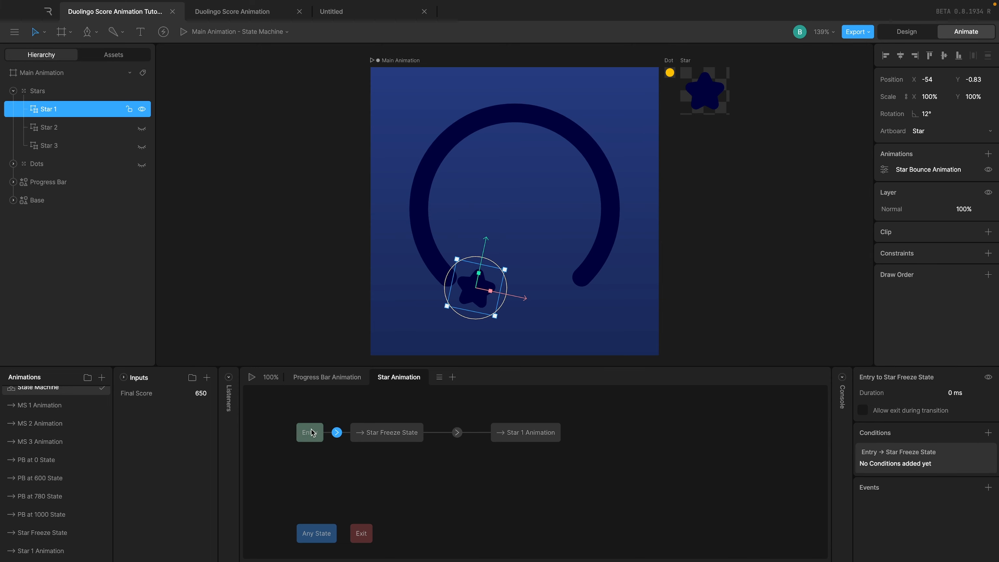
pyautogui.click(457, 433)
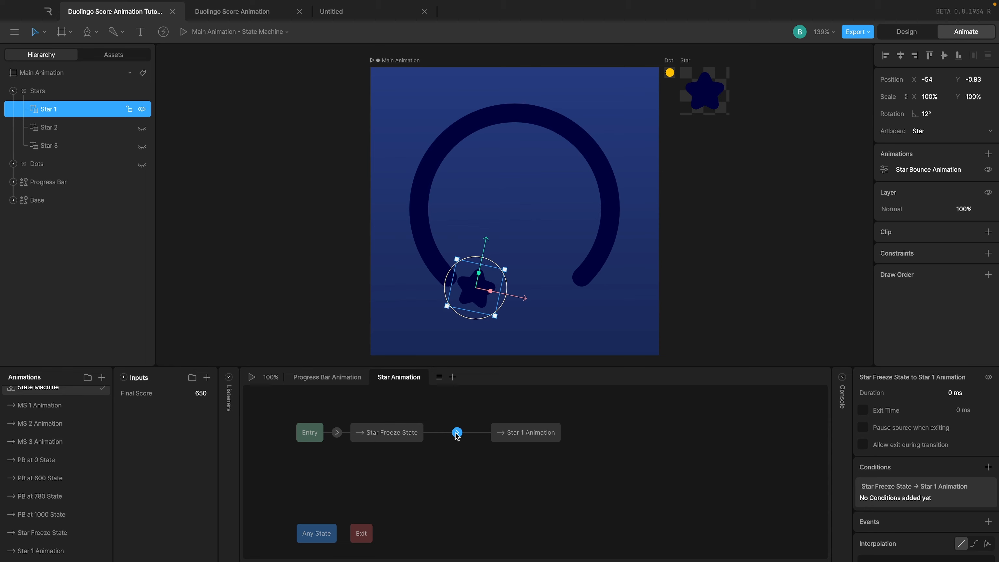
pyautogui.scroll(-5, 934, 474)
pyautogui.scroll(4, 939, 461)
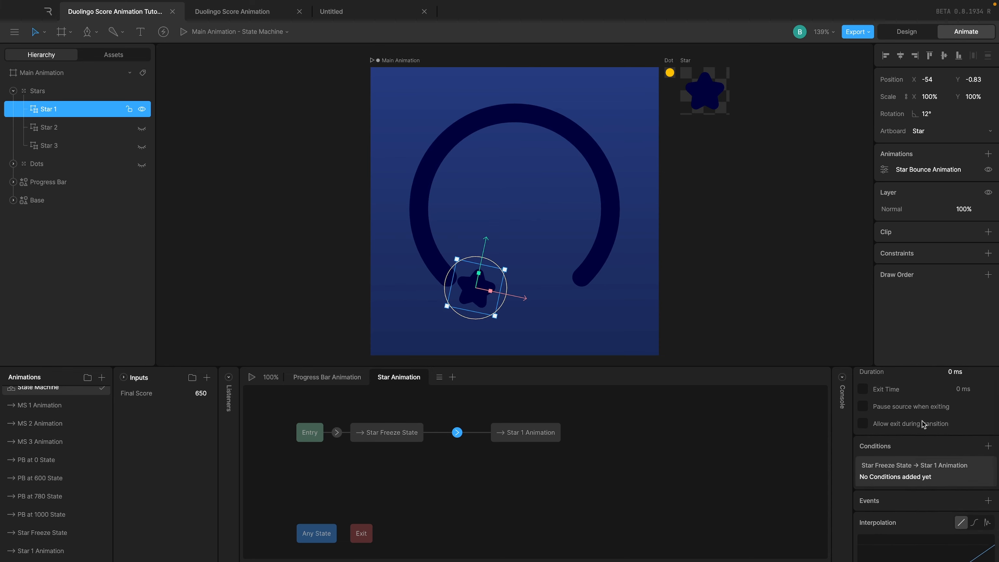
pyautogui.click(988, 451)
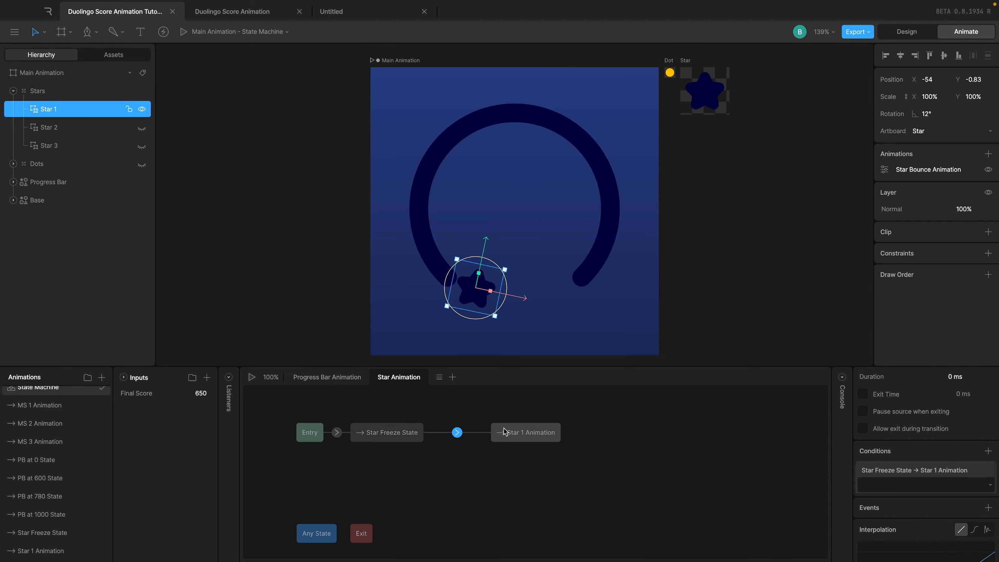
pyautogui.click(924, 485)
pyautogui.click(915, 506)
pyautogui.click(954, 484)
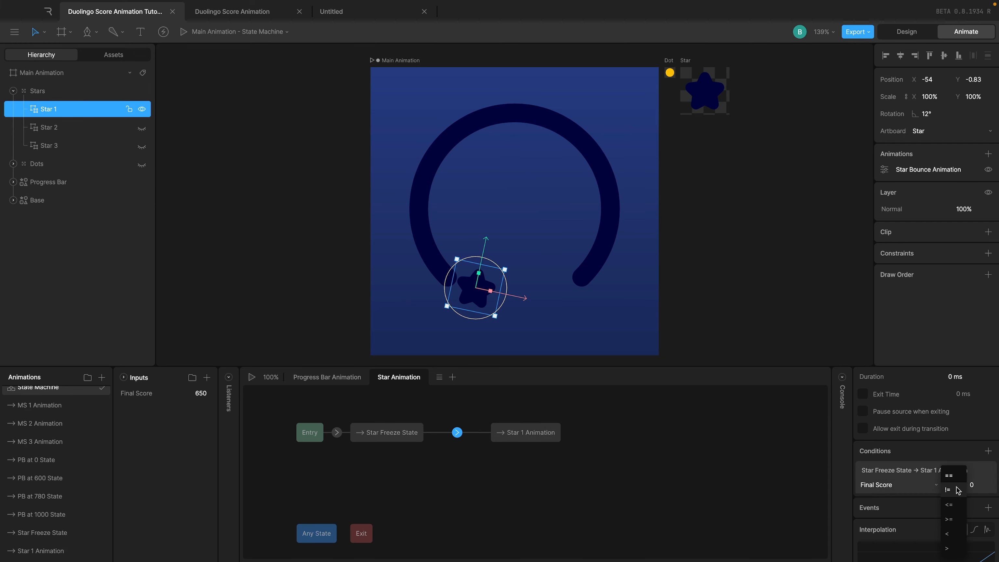
pyautogui.click(949, 519)
pyautogui.click(979, 485)
pyautogui.write('600')
pyautogui.press('Return')
# Step: Check the Star 1 Animation and Star Freeze State nodes and play the state machine to test the new transition
pyautogui.click(520, 432)
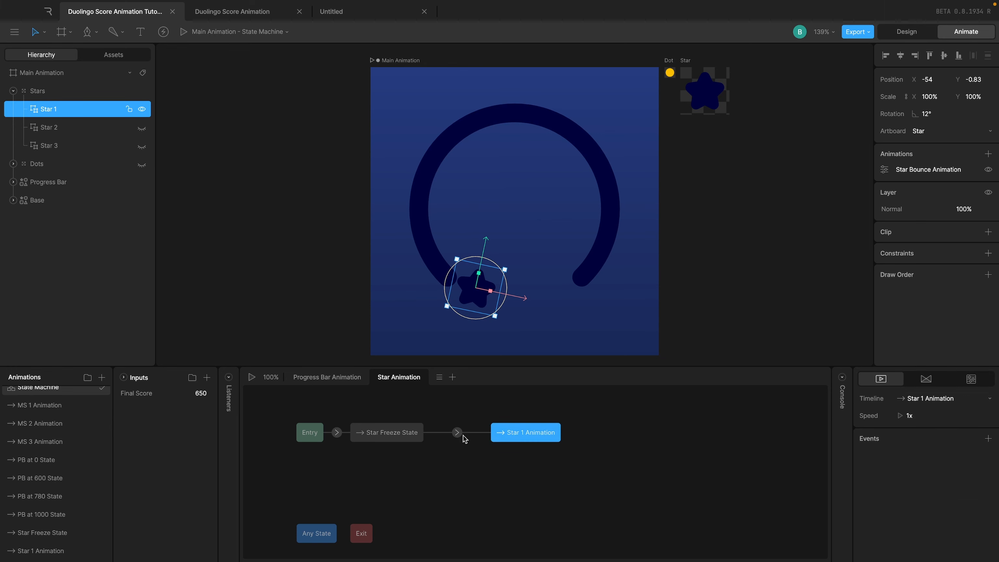
pyautogui.click(402, 432)
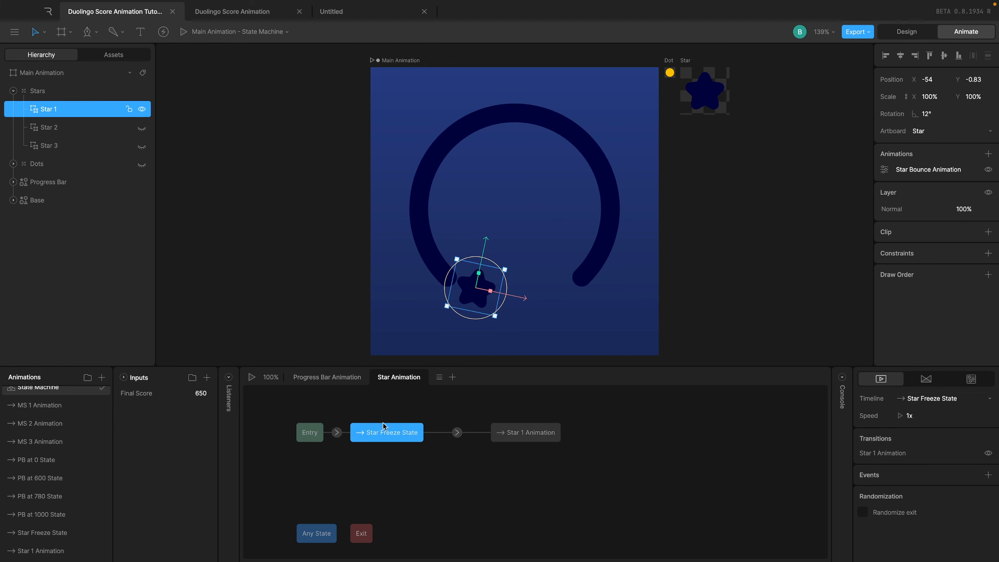
pyautogui.click(268, 409)
pyautogui.click(252, 378)
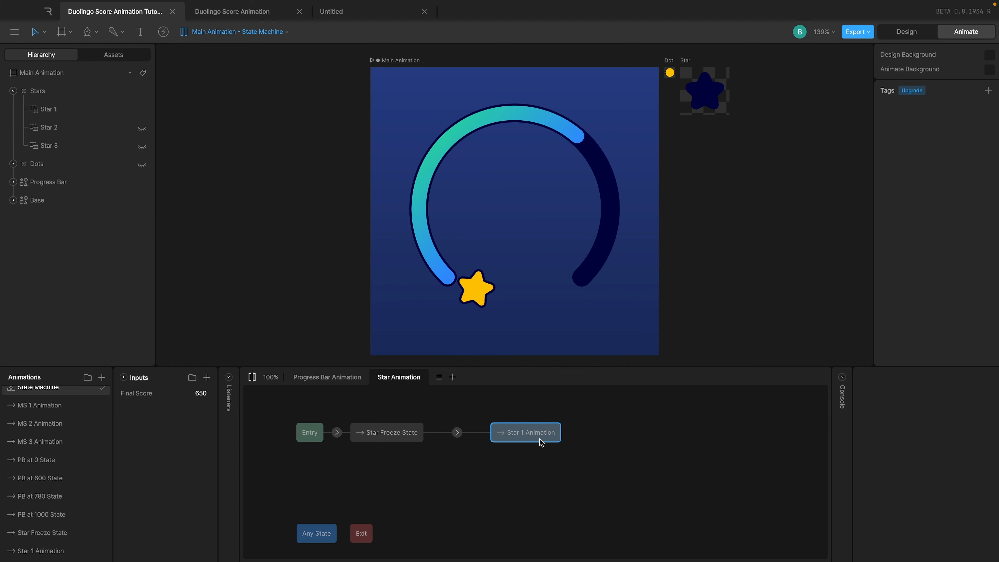
# Step: Enable Exit Time on the transition from Star Freeze State to Star 1 Animation and edit its value
pyautogui.click(457, 433)
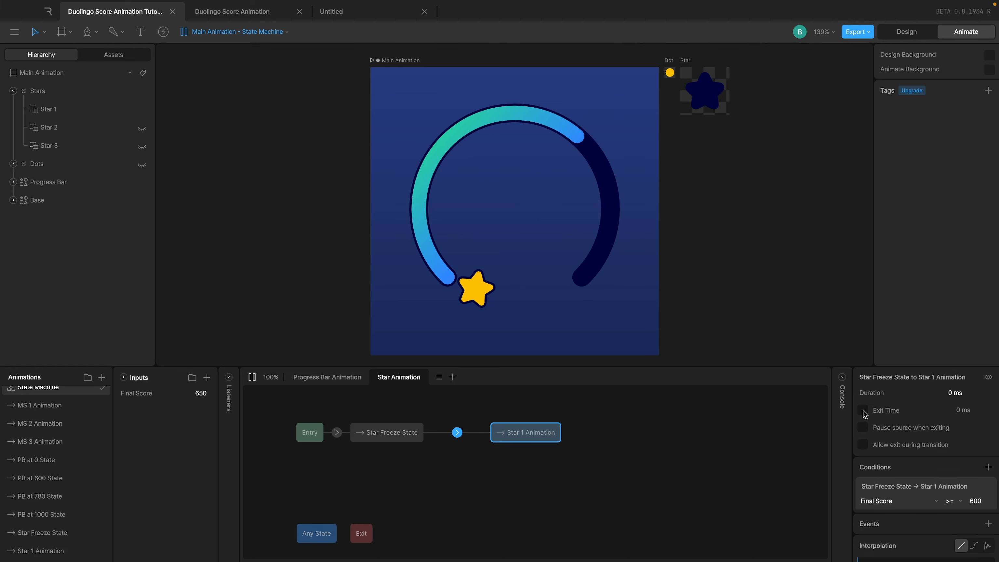
pyautogui.click(864, 411)
pyautogui.click(980, 412)
pyautogui.press('Return')
# Step: Open the Star Freeze State timeline, scrub it to 00:01:00 and return to the state machine
pyautogui.click(58, 528)
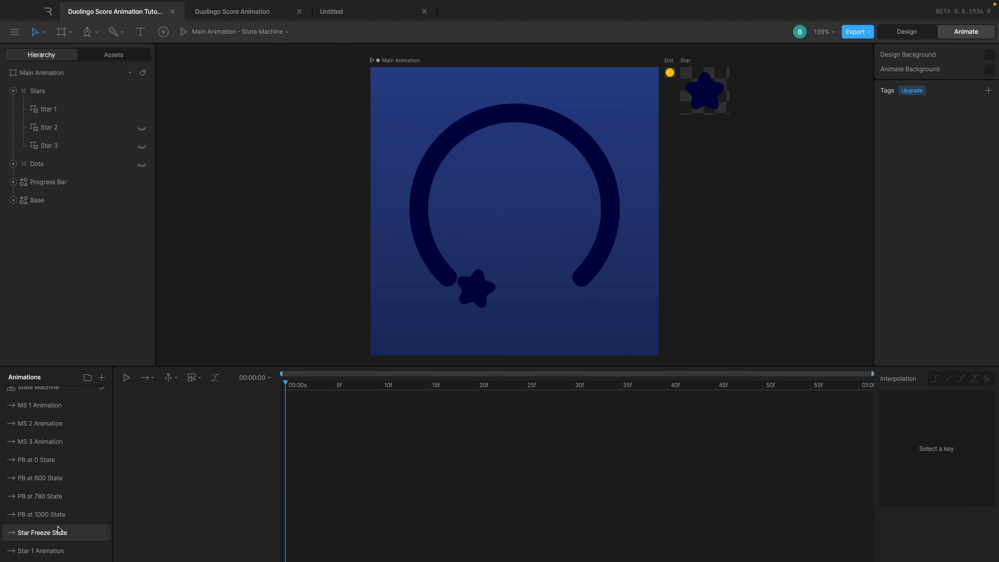
pyautogui.moveTo(840, 380); pyautogui.dragTo(998, 392)
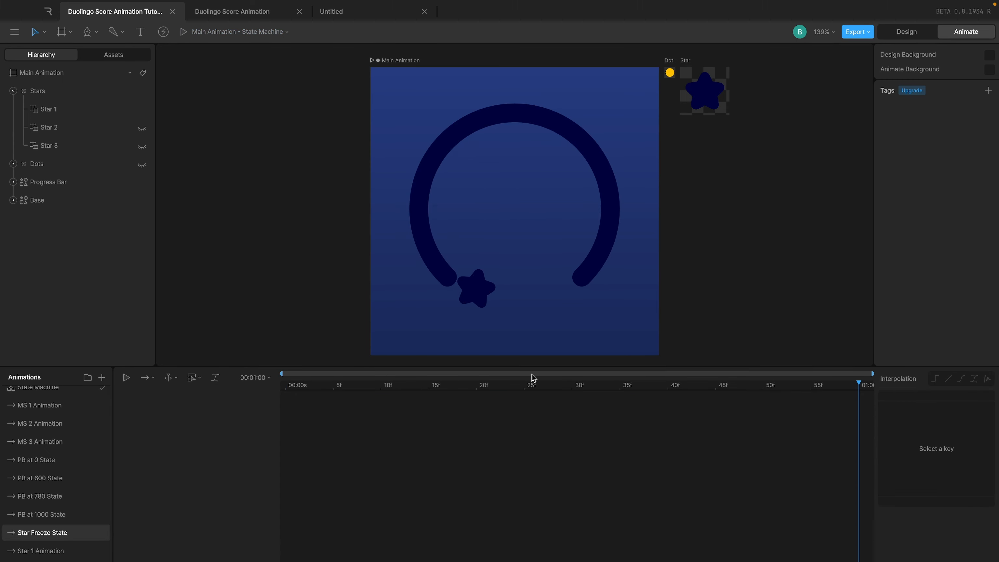
pyautogui.click(77, 389)
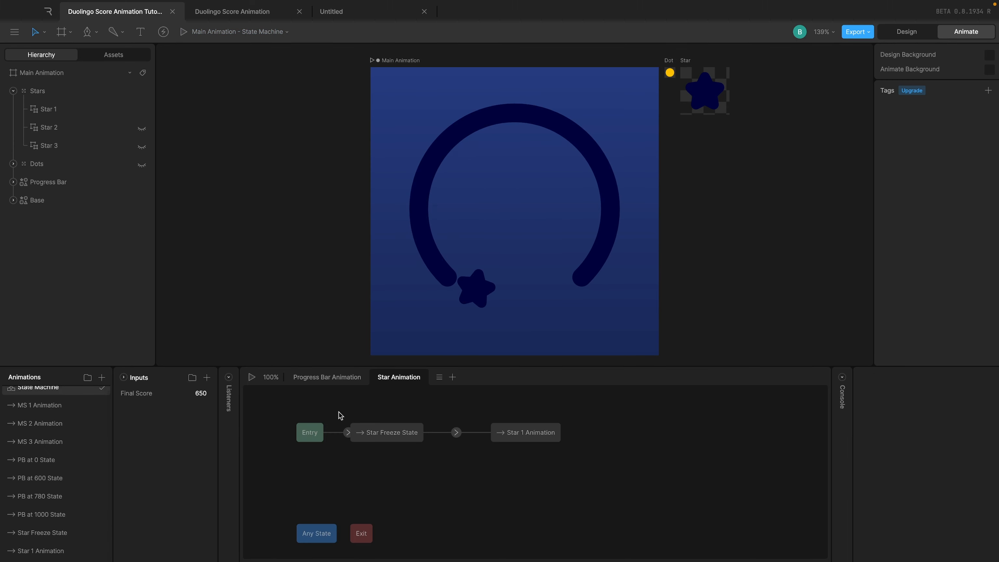
# Step: Replay the state machine several times to check the star's bounce timing against the progress bar
pyautogui.click(252, 378)
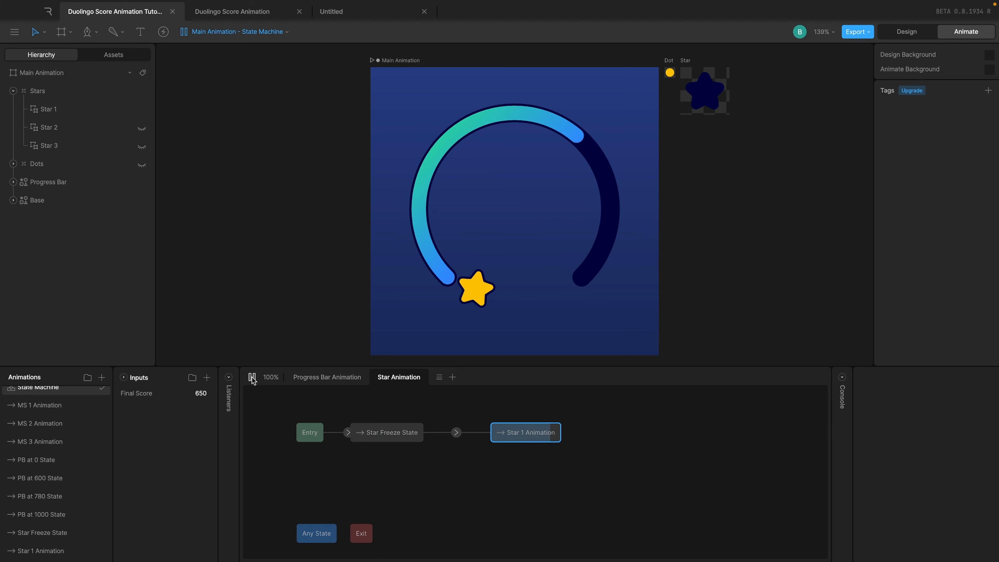
pyautogui.click(252, 378)
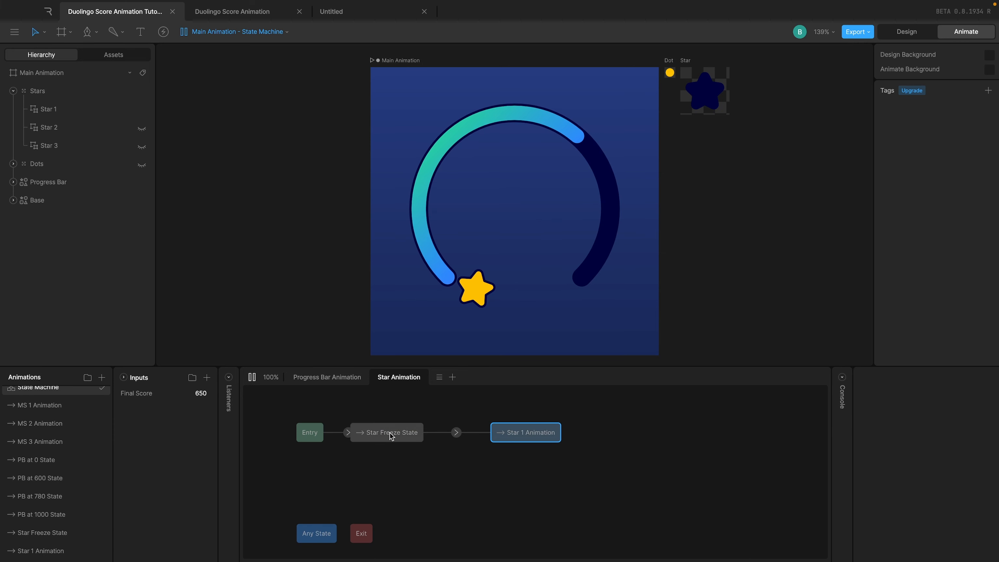
pyautogui.click(253, 378)
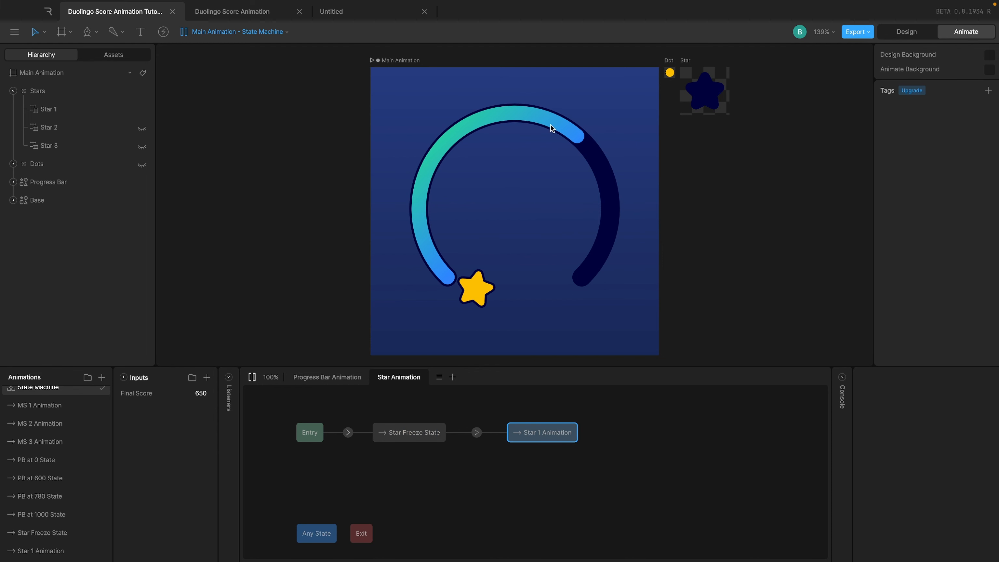
pyautogui.click(252, 378)
pyautogui.click(252, 378)
pyautogui.click(252, 378)
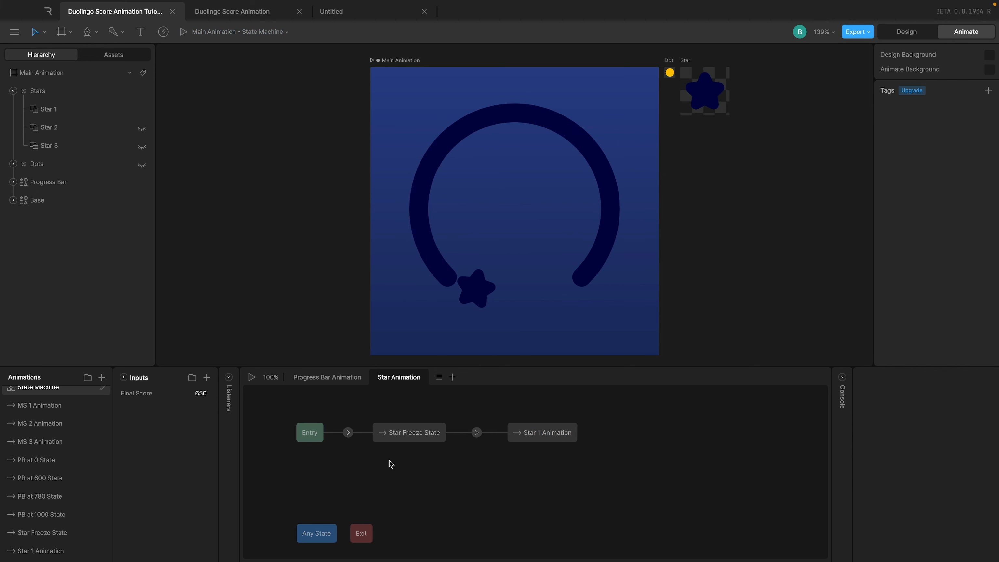
pyautogui.click(252, 378)
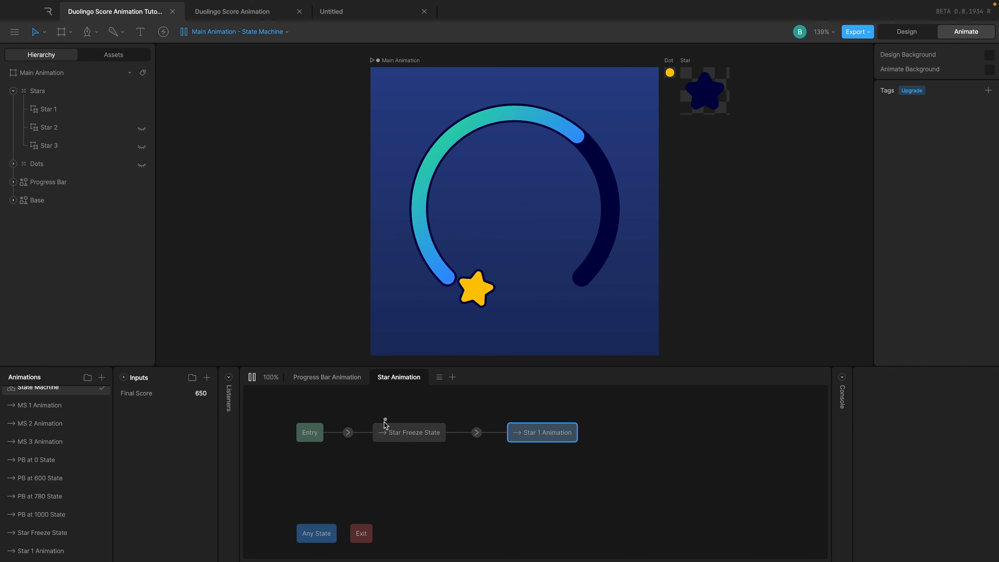
# Step: Review the Star Animation layer's states and transition, and examine PB at 0 State in the Progress Bar Animation layer and its timeline
pyautogui.click(411, 433)
pyautogui.scroll(1, 39, 393)
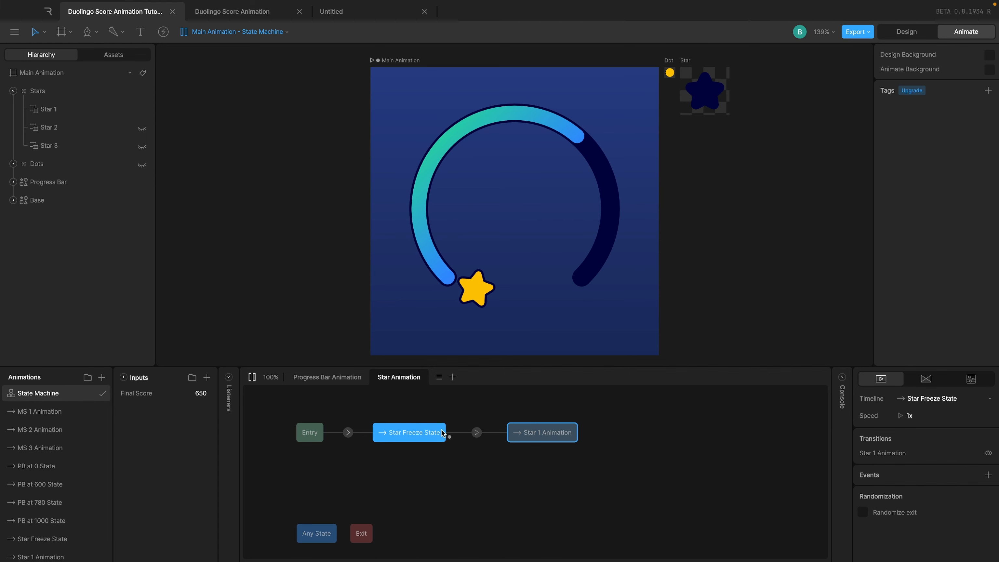
pyautogui.click(476, 432)
pyautogui.click(522, 436)
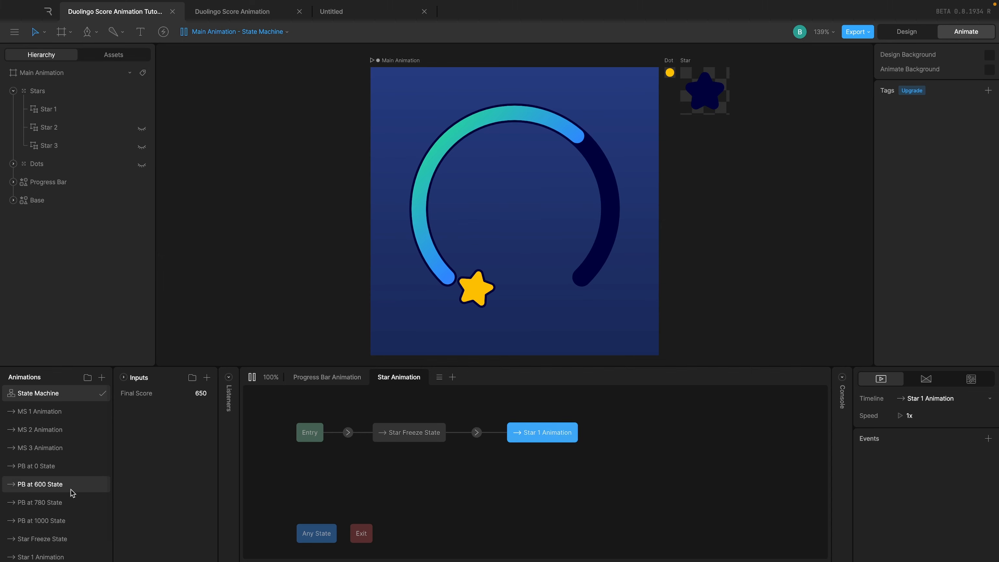
pyautogui.click(316, 378)
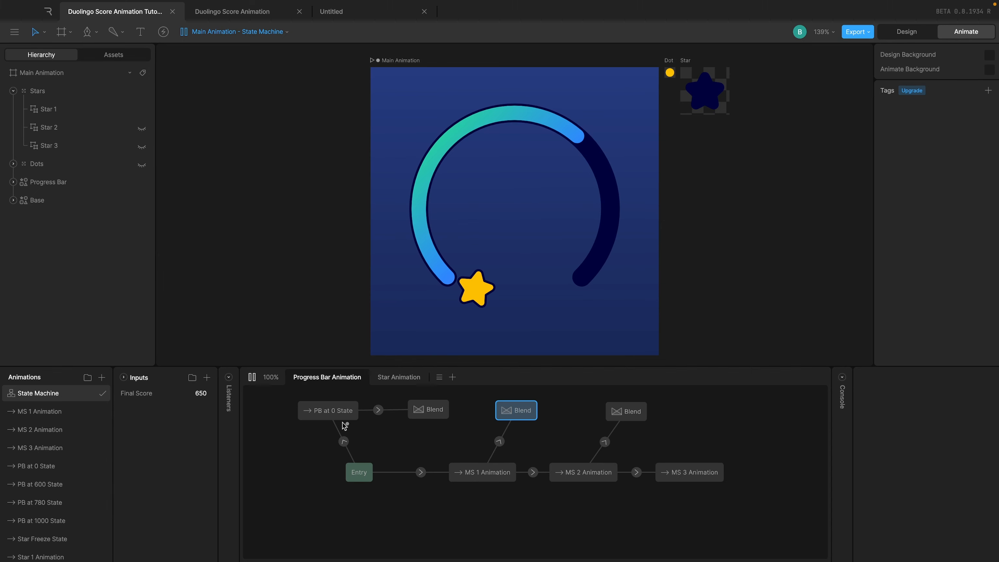
pyautogui.click(328, 416)
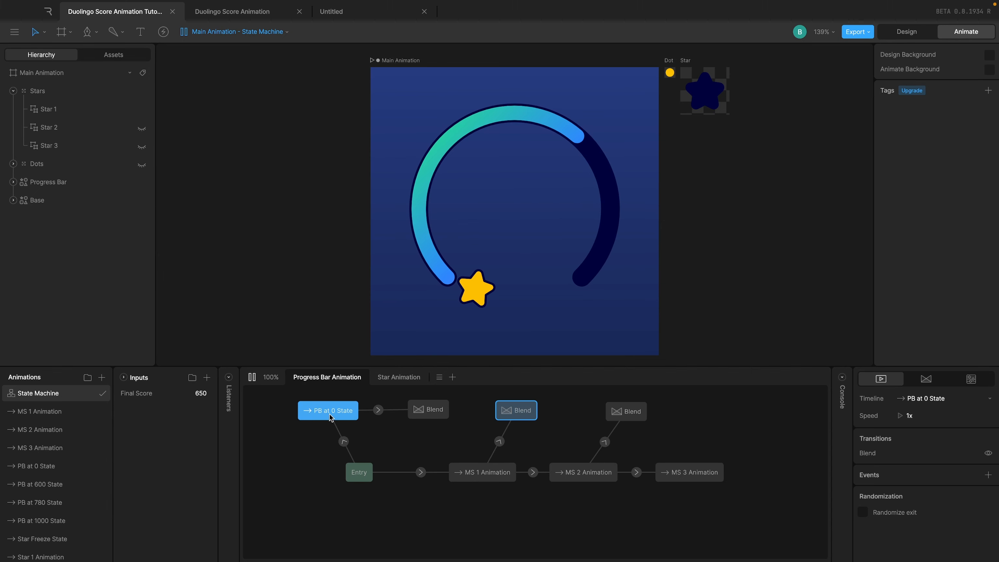
pyautogui.click(53, 467)
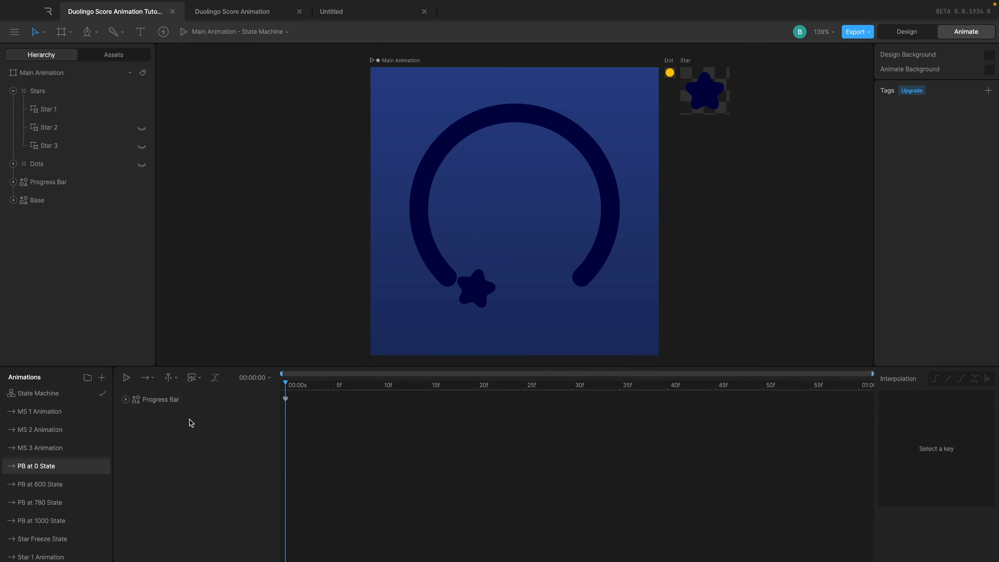
pyautogui.click(159, 400)
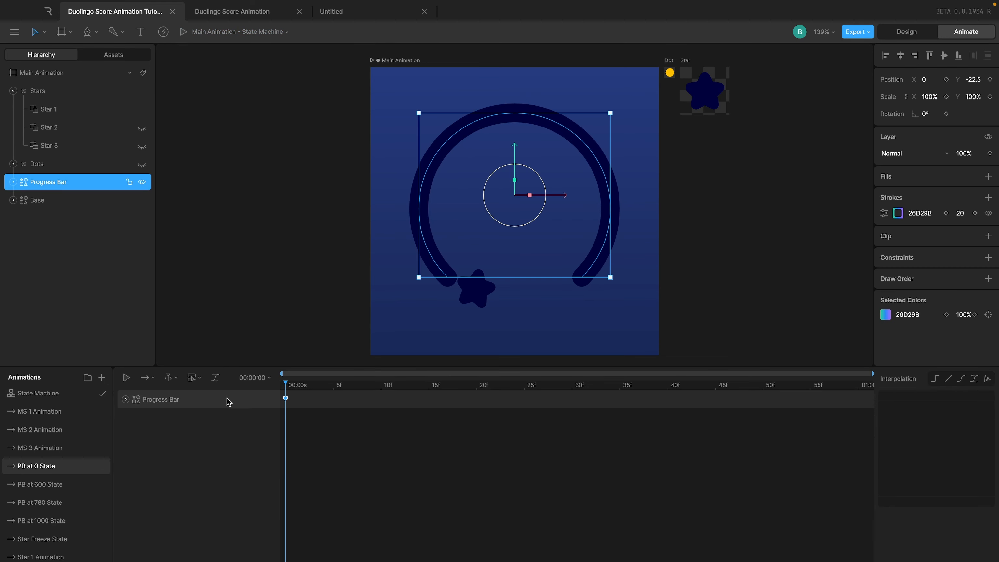
pyautogui.click(55, 393)
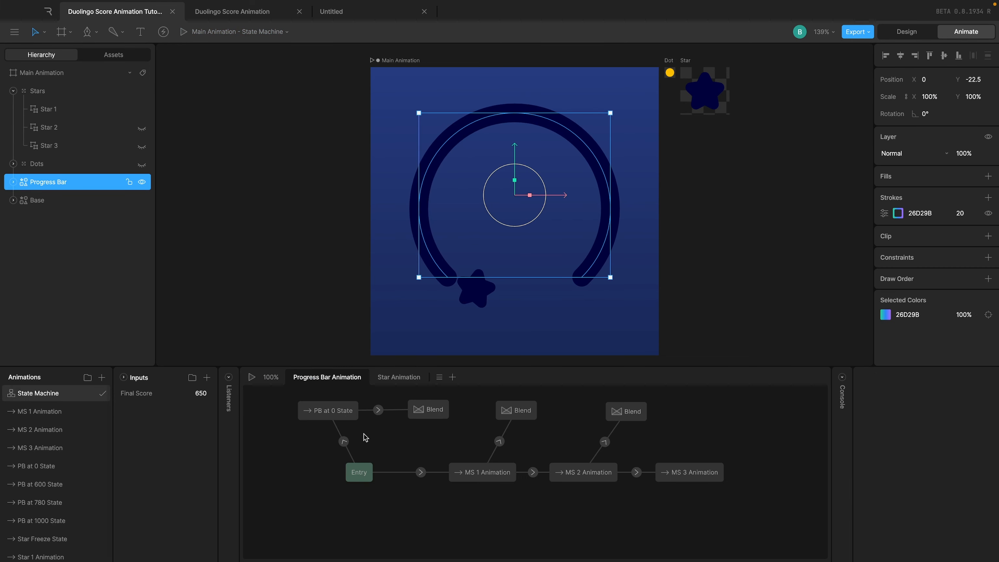
pyautogui.click(329, 410)
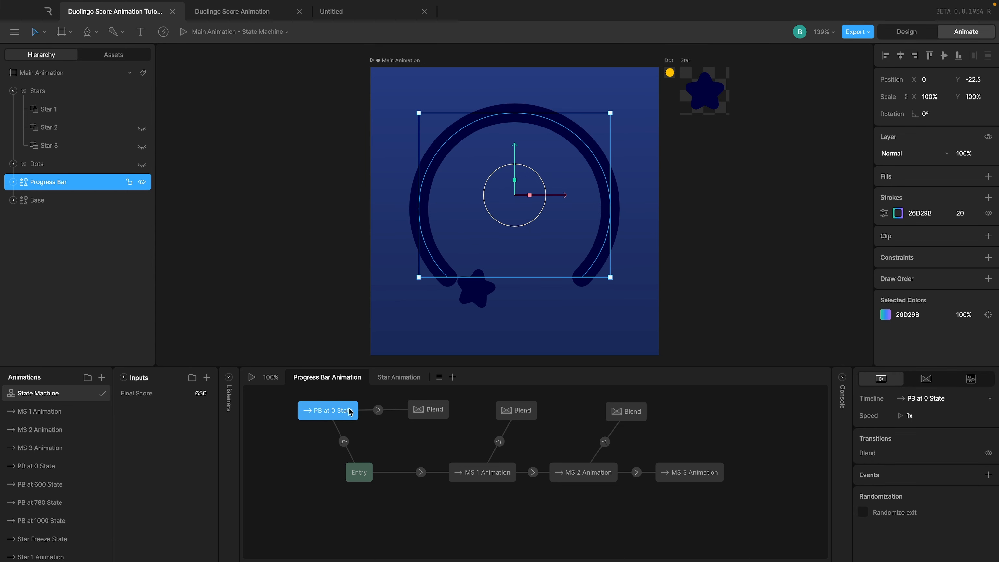
# Step: Rename the Star Freeze State animation to Blank State and move it directly below State Machine in the animations list
pyautogui.scroll(-1, 73, 486)
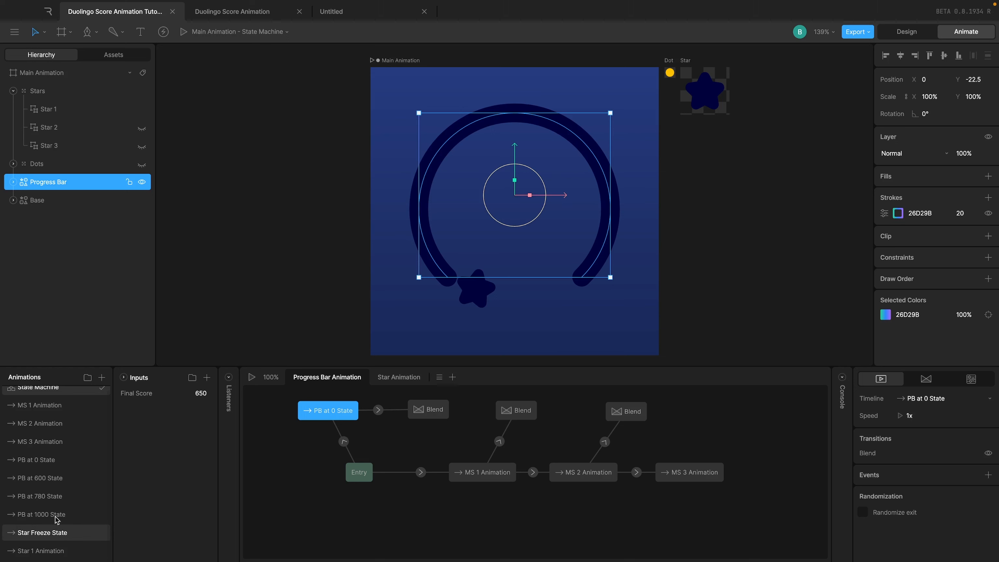
pyautogui.doubleClick(63, 535)
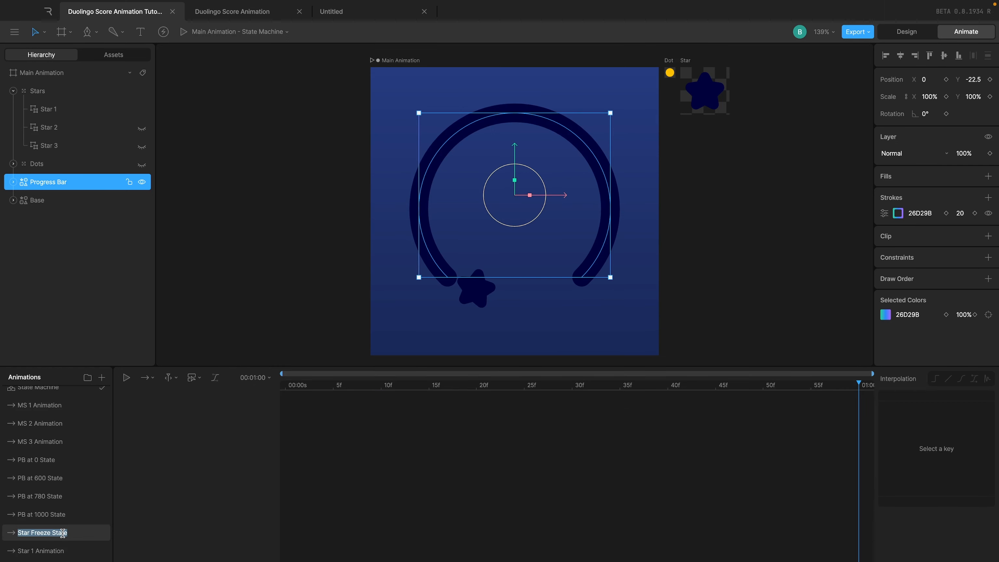
pyautogui.write('Fro')
pyautogui.write('Blanm')
pyautogui.write('k State')
pyautogui.press('Return')
pyautogui.moveTo(59, 530); pyautogui.dragTo(55, 403)
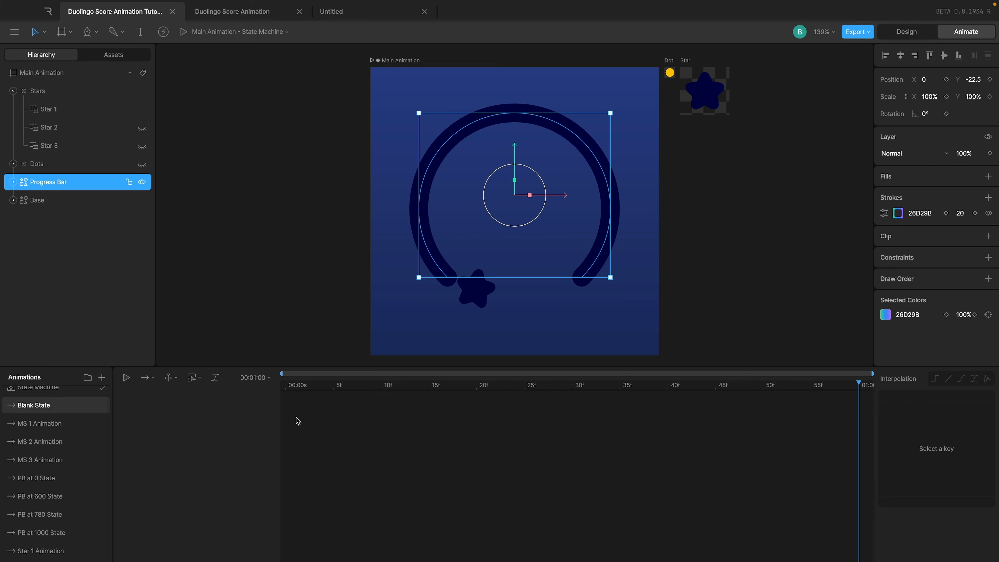
# Step: Add Blank State to the Progress Bar Animation layer, with a transition from Entry replacing Entry's transition to PB at 0 State
pyautogui.scroll(1, 55, 409)
pyautogui.click(52, 391)
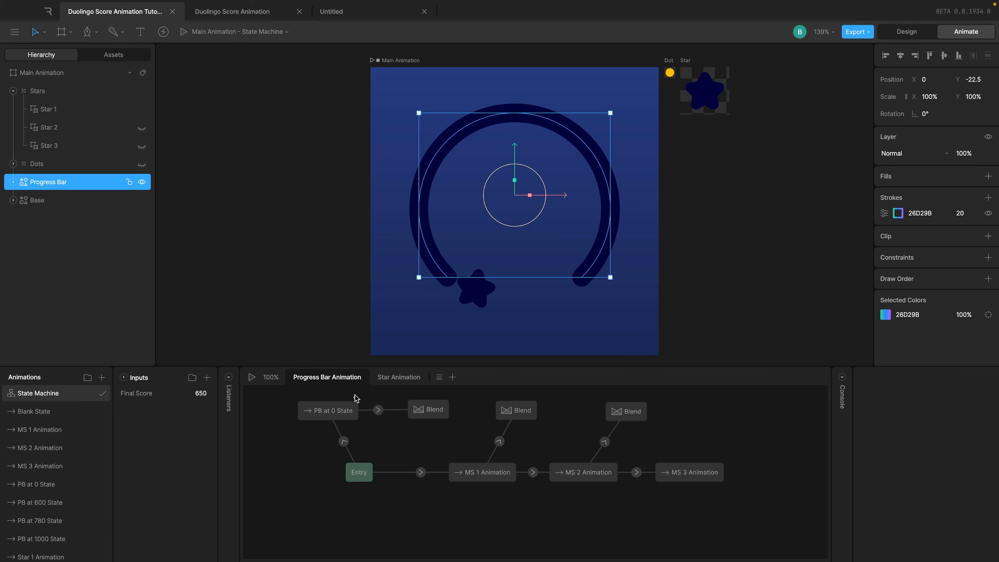
pyautogui.click(333, 409)
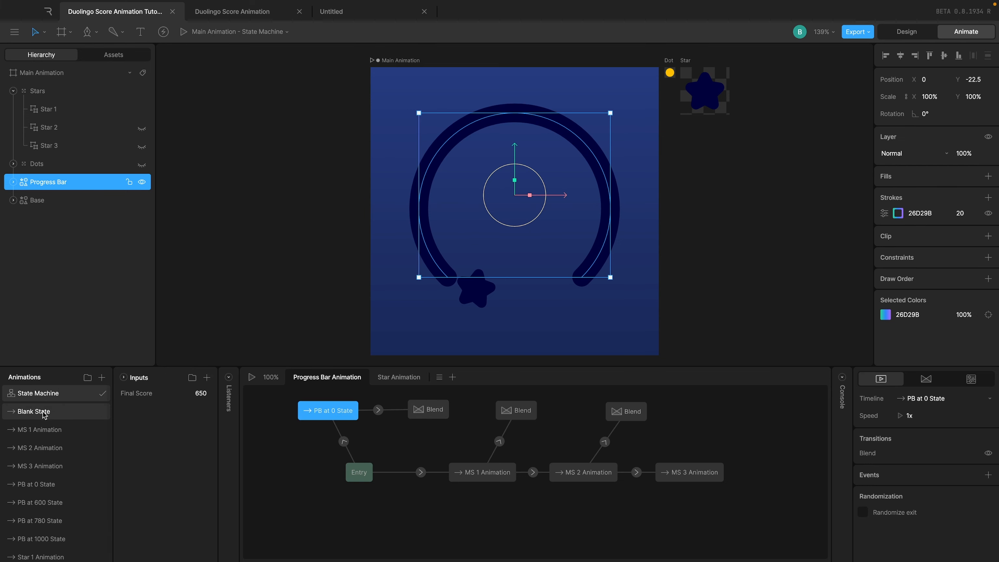
pyautogui.moveTo(44, 416); pyautogui.dragTo(290, 453)
pyautogui.click(344, 441)
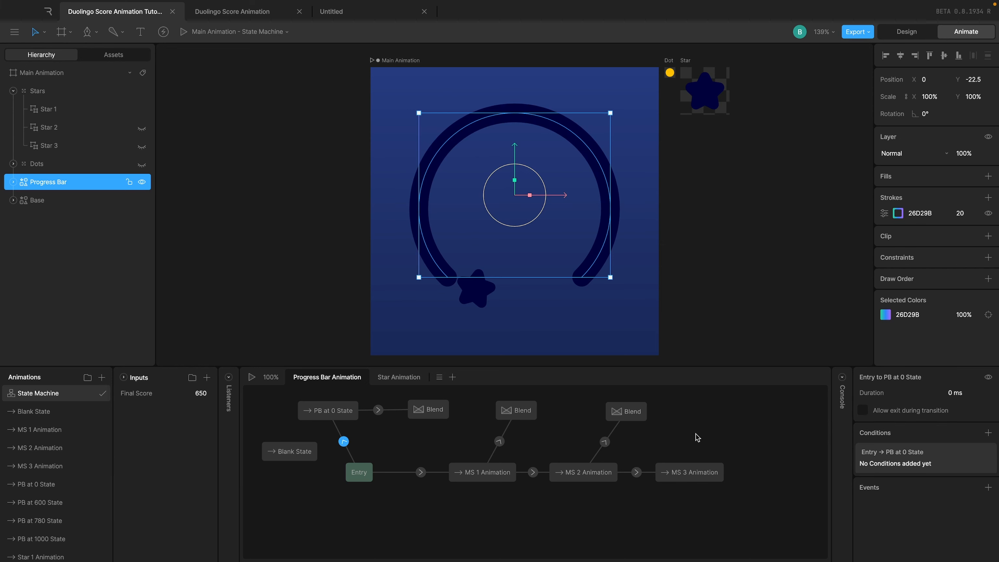
pyautogui.click(345, 471)
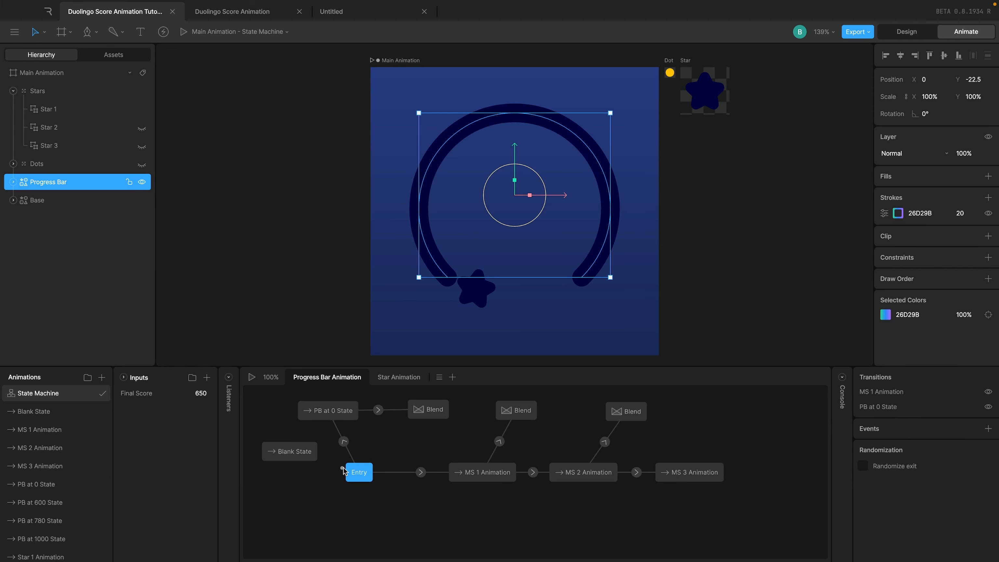
pyautogui.moveTo(344, 471); pyautogui.dragTo(299, 456)
pyautogui.click(344, 441)
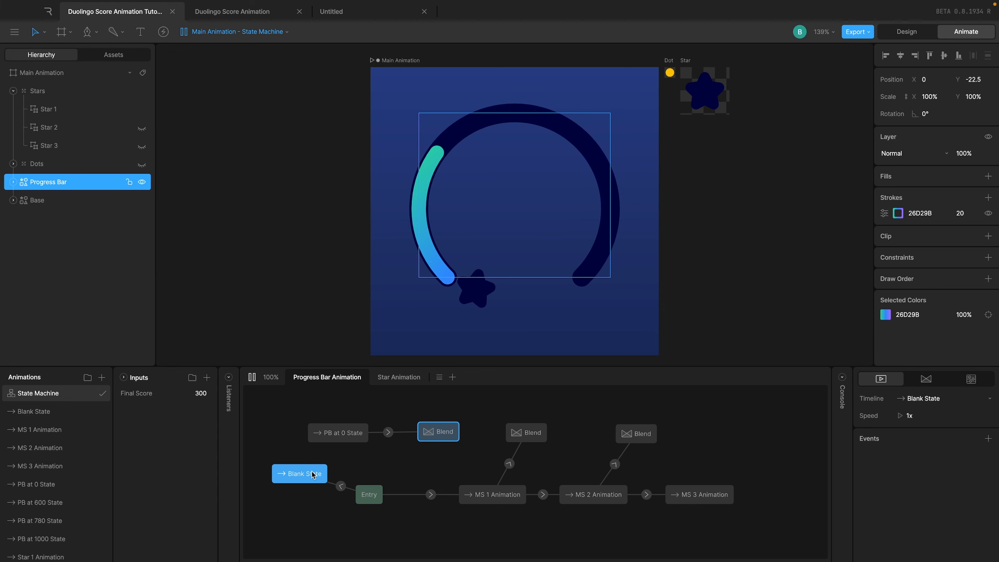
# Step: Connect Blank State to the first Blend, delete the PB at 0 State node and move Blank State into its place
pyautogui.moveTo(333, 474); pyautogui.dragTo(434, 436)
pyautogui.click(336, 436)
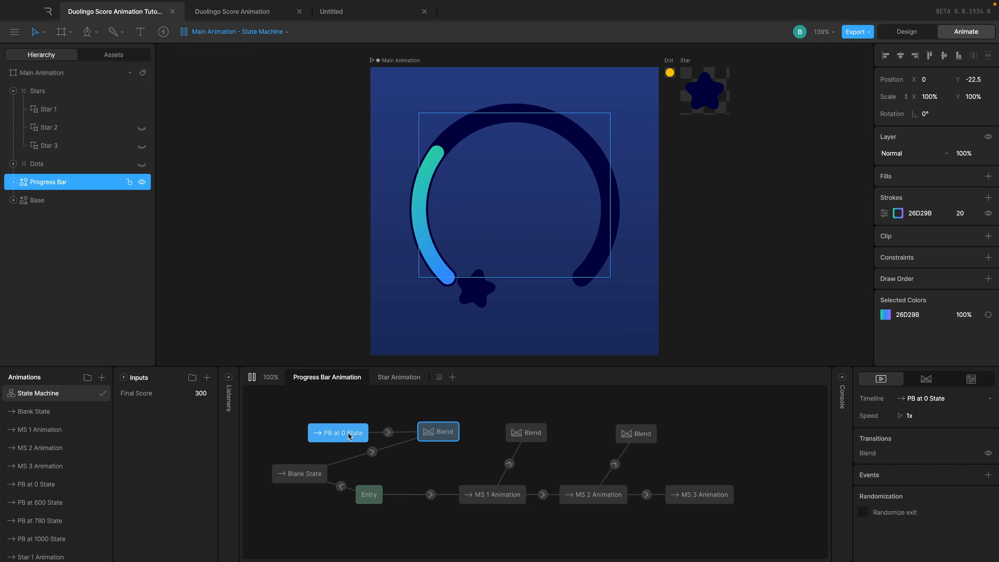
pyautogui.click(389, 432)
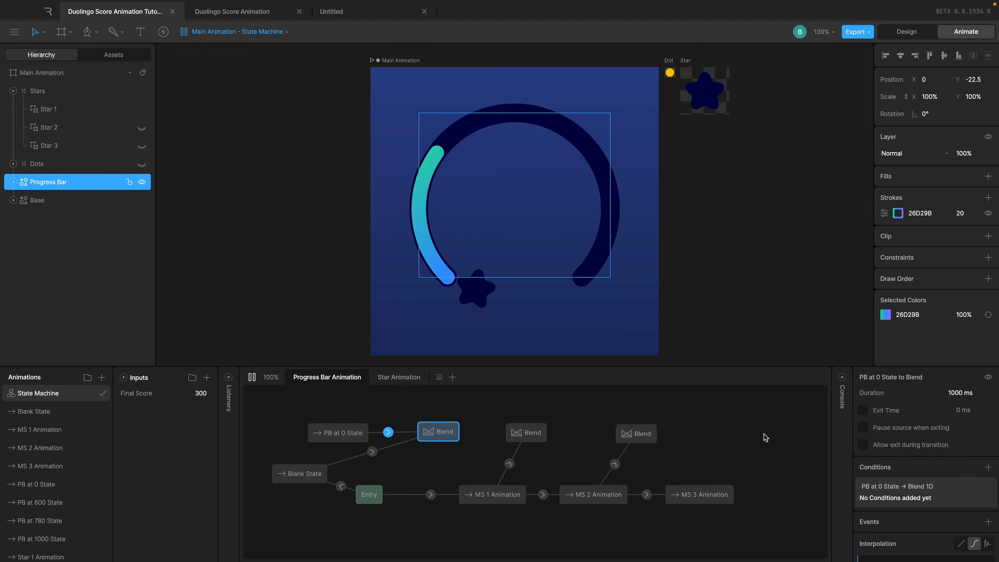
pyautogui.click(336, 433)
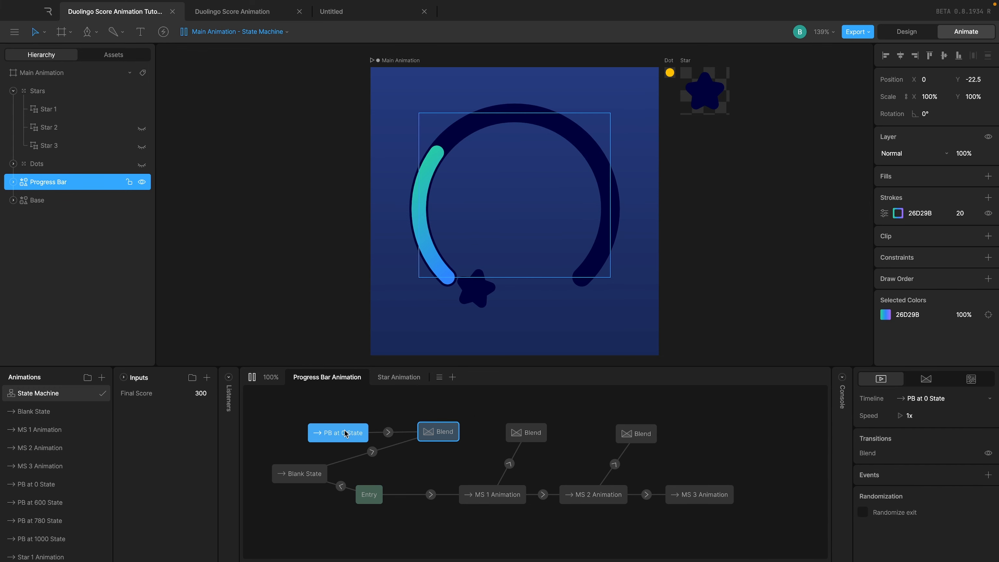
pyautogui.press('Delete')
pyautogui.moveTo(308, 473); pyautogui.dragTo(376, 432)
# Step: Check the empty Blank State timeline, then align Blank State above Entry with the first Blend beside it
pyautogui.click(33, 411)
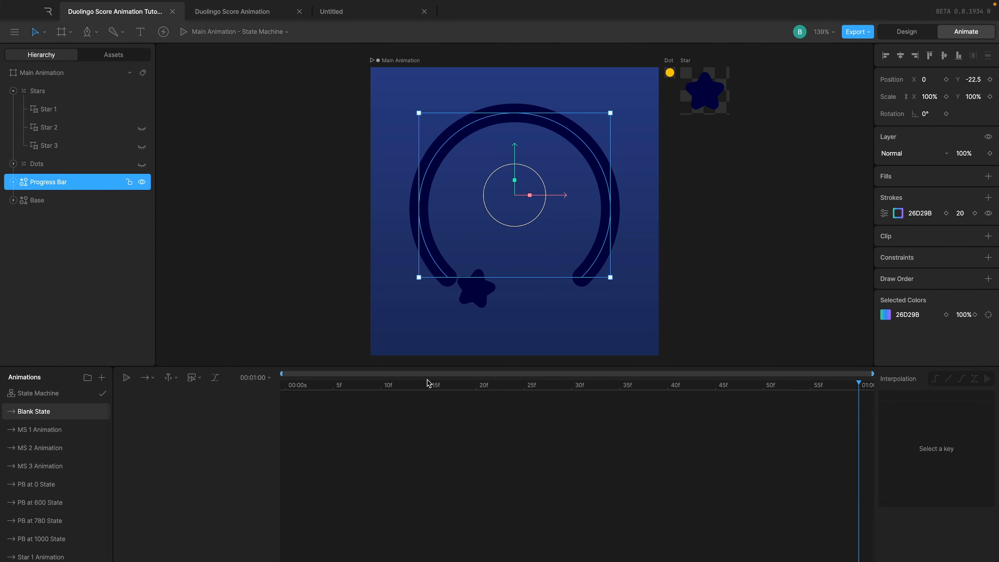
pyautogui.click(78, 393)
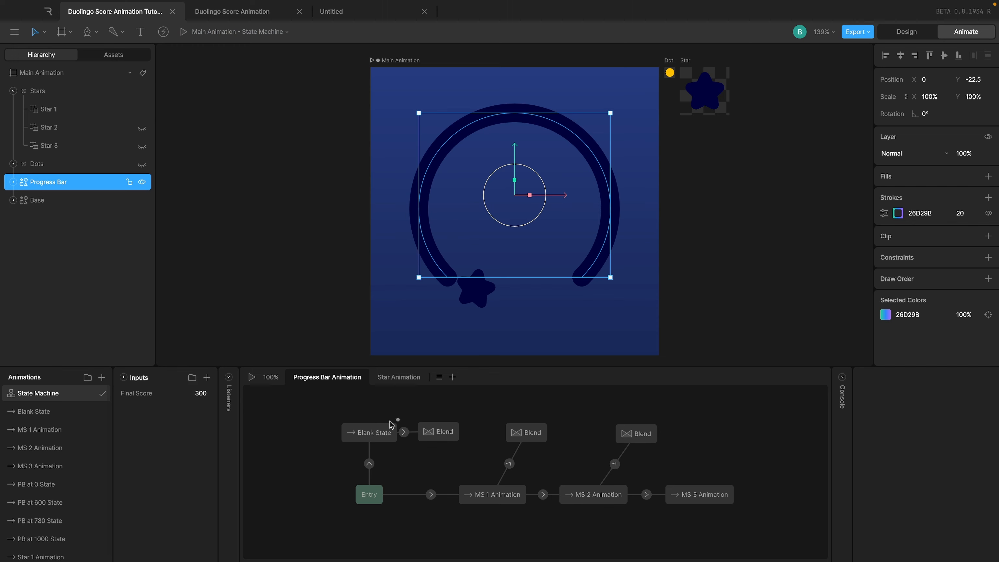
pyautogui.moveTo(438, 431); pyautogui.dragTo(447, 432)
pyautogui.moveTo(374, 433); pyautogui.dragTo(340, 433)
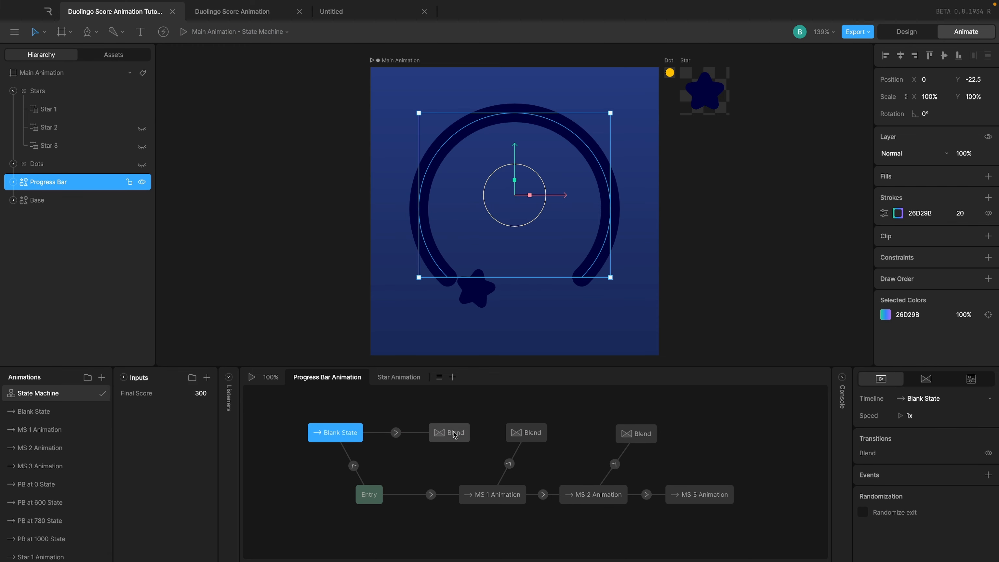
pyautogui.moveTo(455, 435); pyautogui.dragTo(430, 435)
pyautogui.click(303, 403)
pyautogui.moveTo(351, 436); pyautogui.dragTo(452, 438)
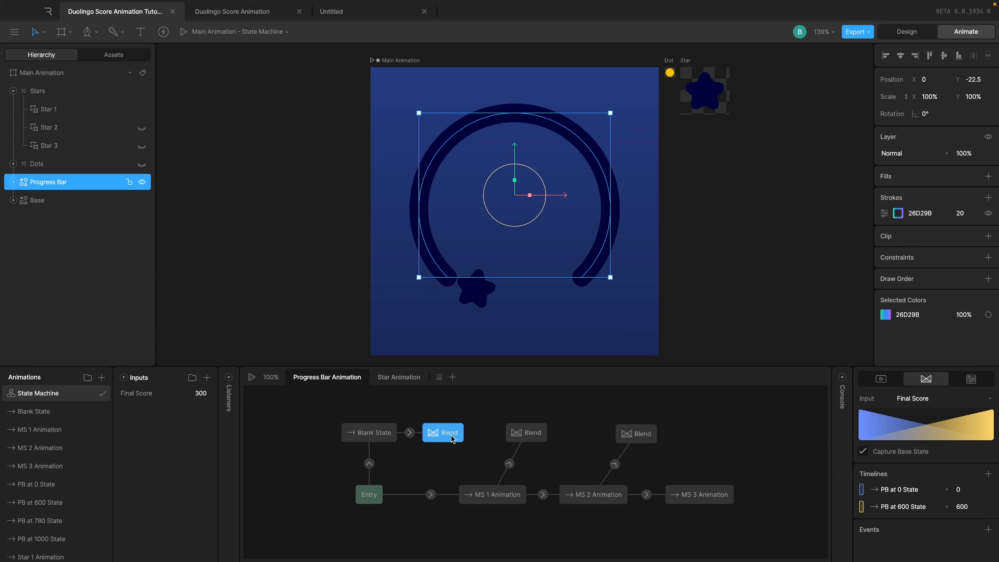
# Step: Replay the state machine to check how the progress bar enters the first Blend from Blank State
pyautogui.click(252, 377)
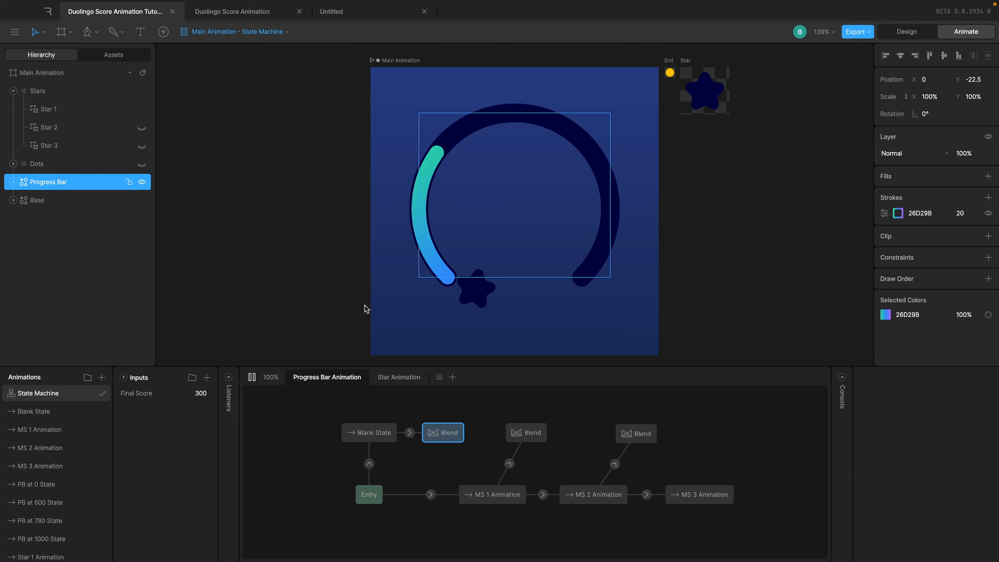
pyautogui.click(255, 376)
pyautogui.click(288, 339)
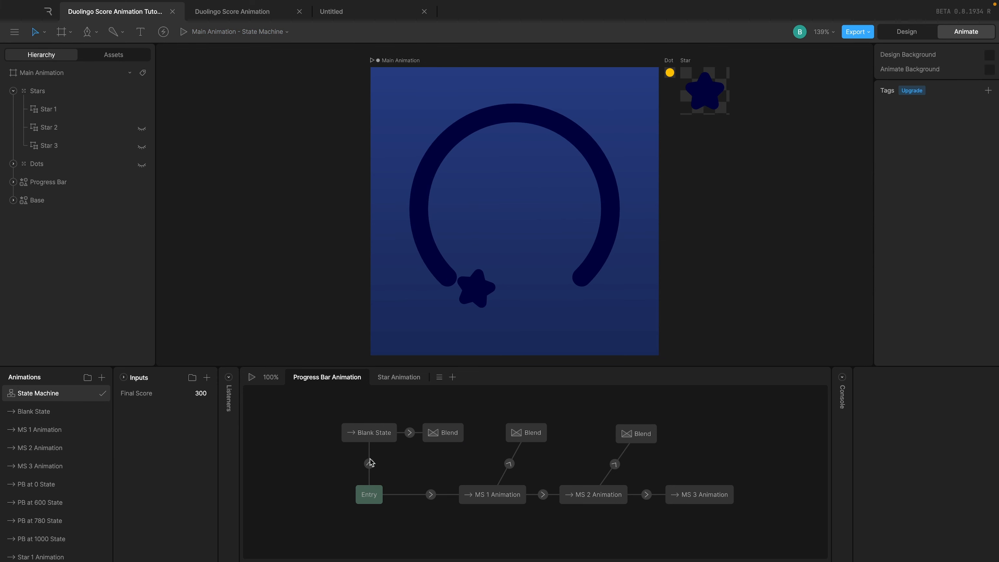
pyautogui.click(252, 377)
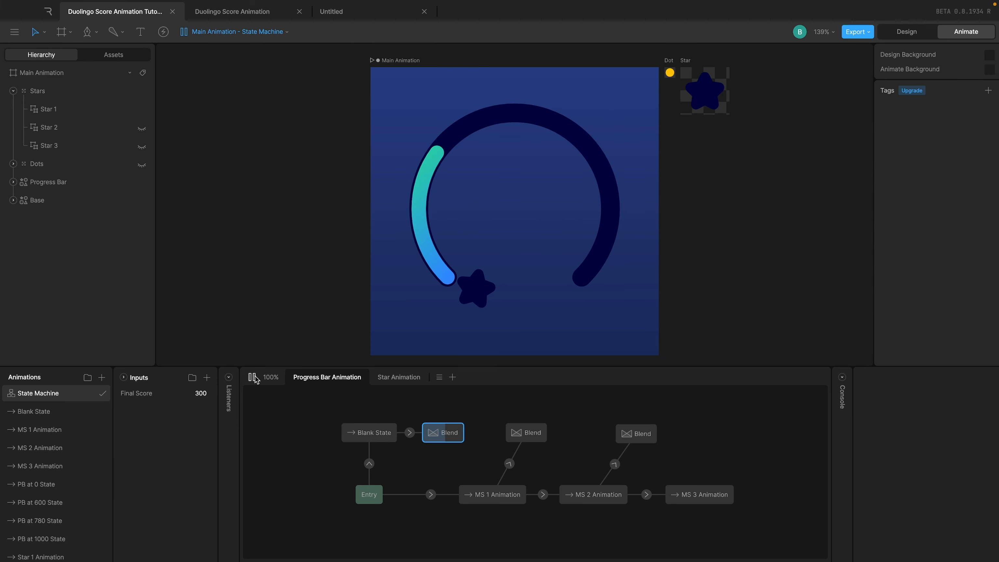
# Step: Space the first Blend farther from Blank State and set the duration of the transition between them to 1000 ms
pyautogui.moveTo(453, 435); pyautogui.dragTo(465, 436)
pyautogui.click(417, 433)
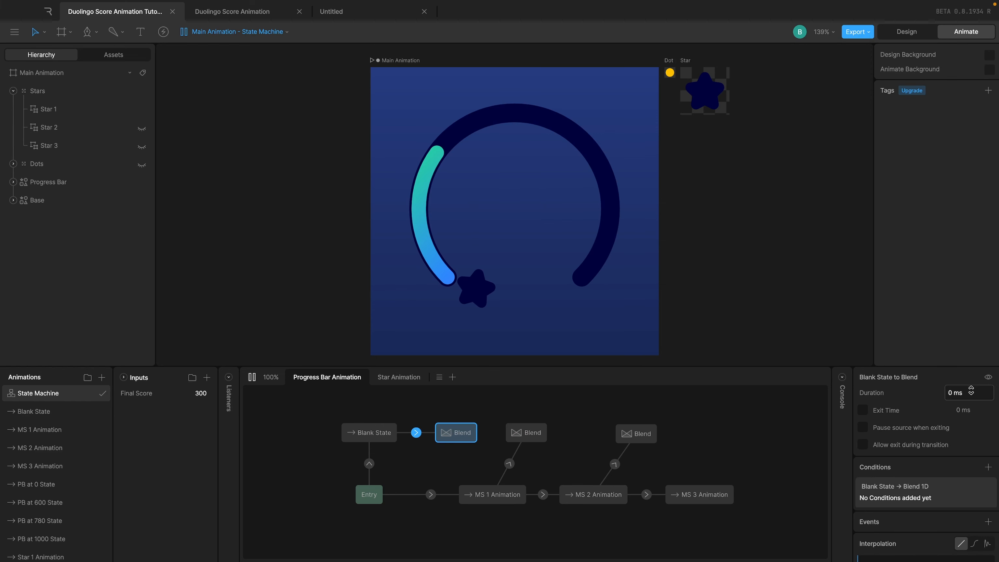
pyautogui.click(970, 394)
pyautogui.press('Return')
# Step: Review the settings of Blank State, the first Blend and their transition, and replay the state machine
pyautogui.click(376, 438)
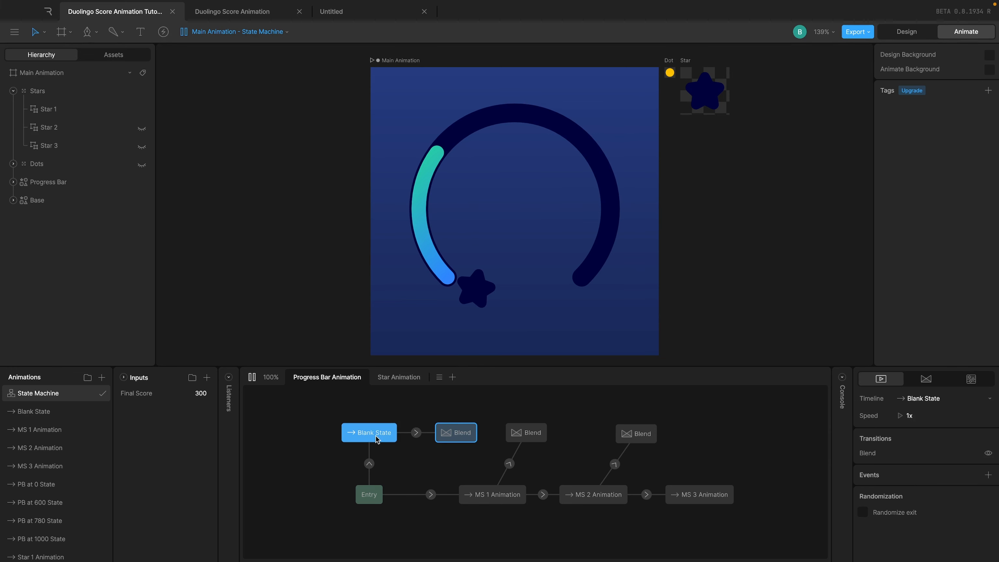
pyautogui.click(463, 433)
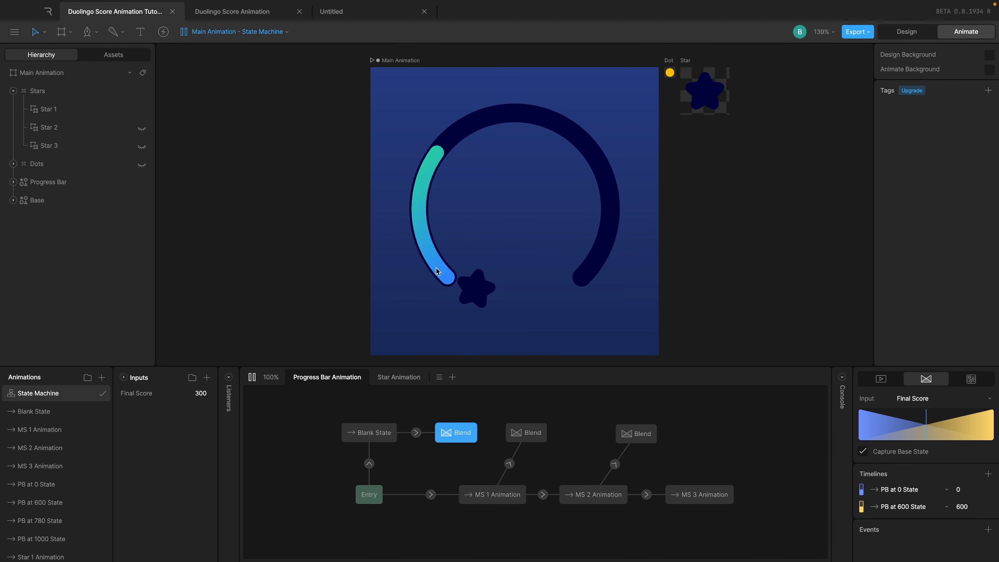
pyautogui.click(416, 432)
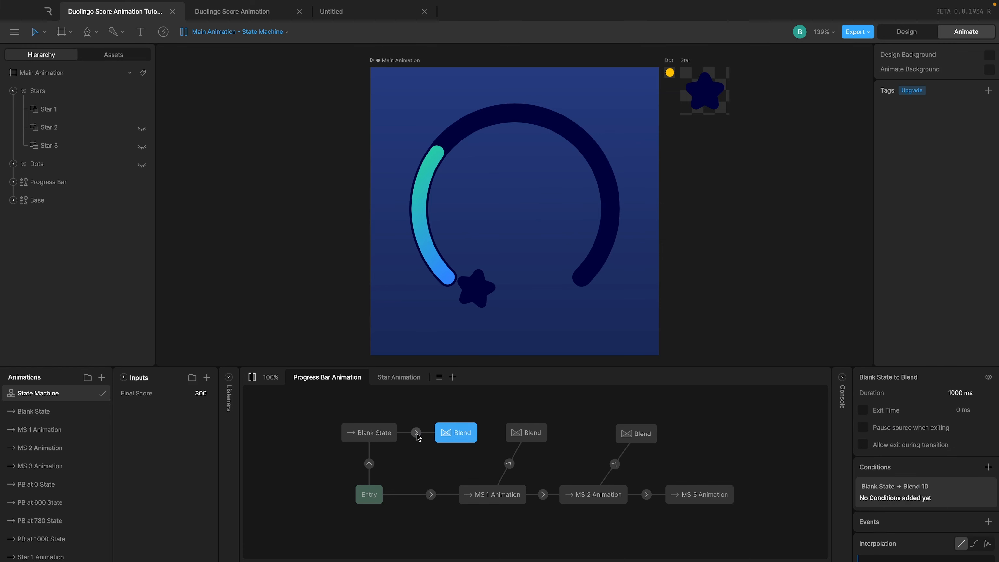
pyautogui.click(300, 473)
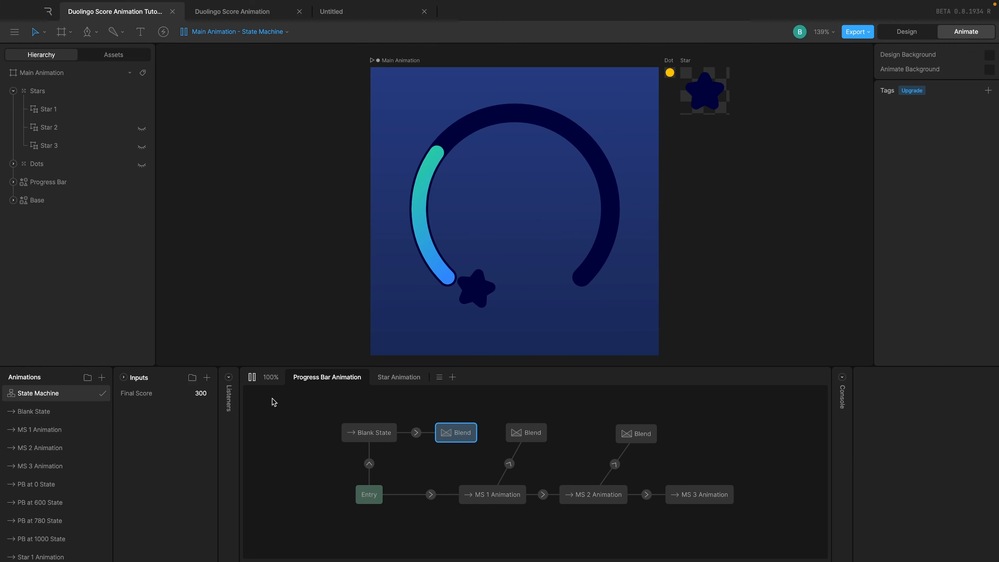
pyautogui.click(252, 377)
# Step: Copy the cubic interpolation .64, 0, .33, 1 from the MS 1 Animation to Blend transition onto the Blank State to Blend transition
pyautogui.click(510, 463)
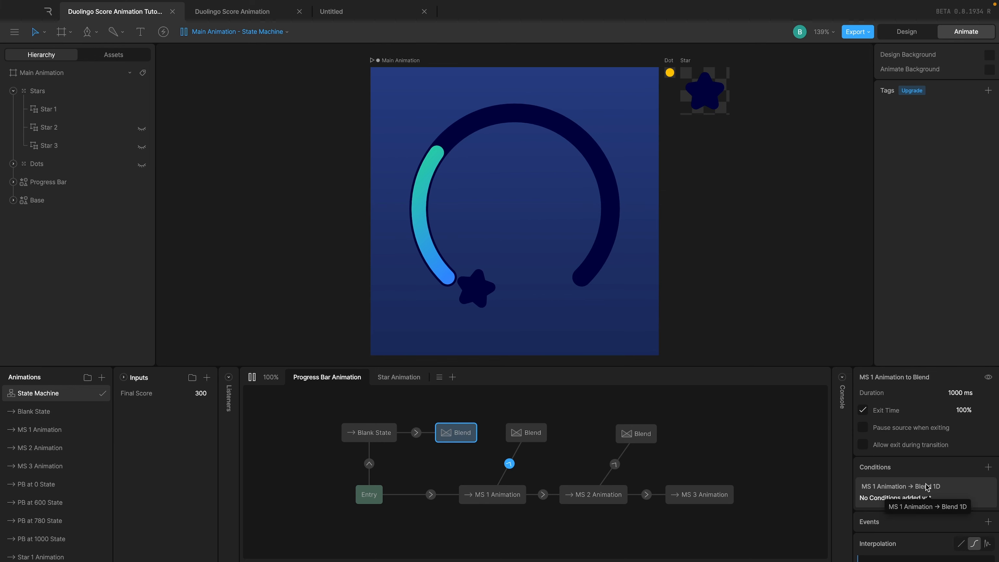
pyautogui.scroll(-3, 923, 467)
pyautogui.click(907, 546)
pyautogui.hotkey('ctrl', 'c')
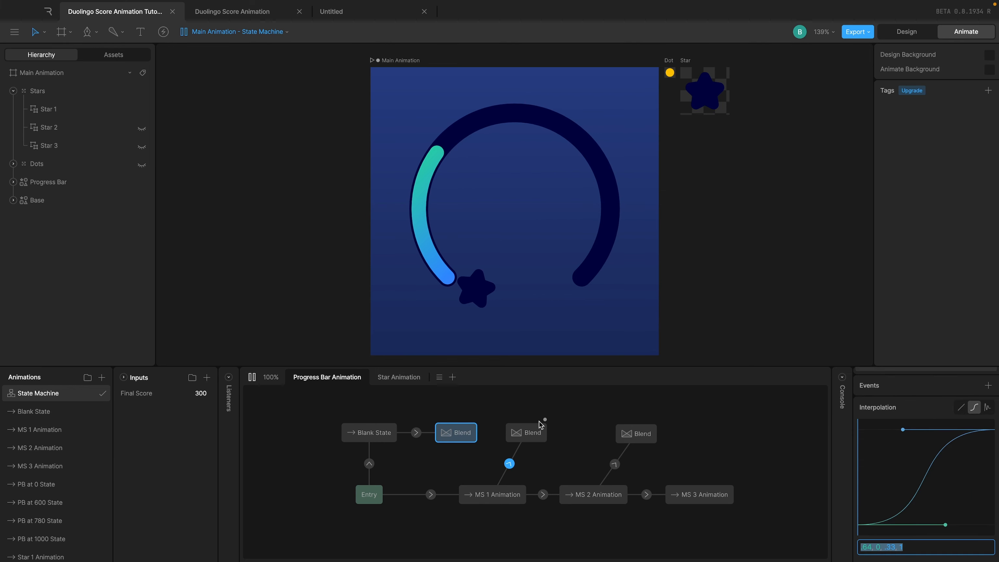
pyautogui.click(416, 433)
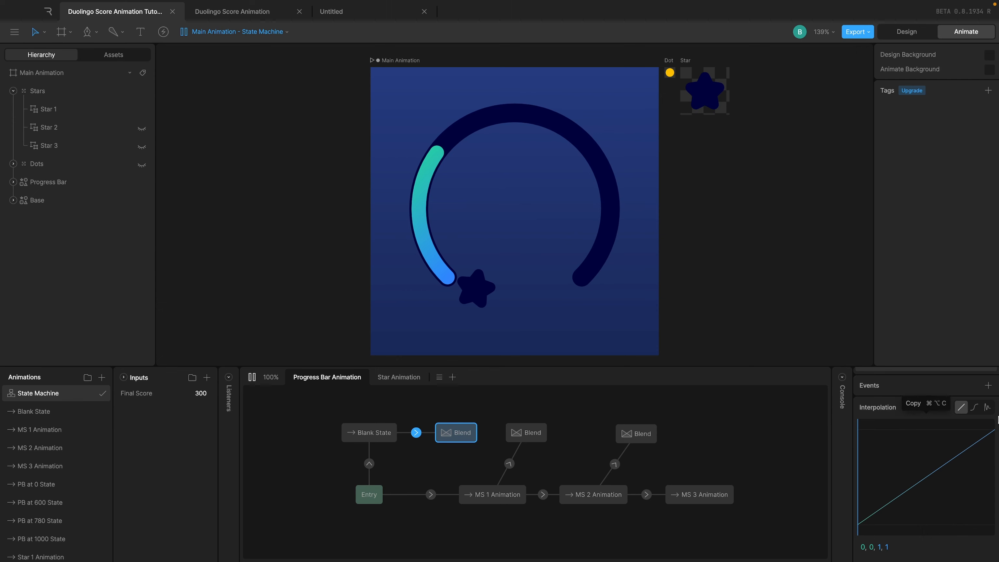
pyautogui.click(974, 408)
pyautogui.click(903, 547)
pyautogui.hotkey('ctrl', 'v')
pyautogui.press('Return')
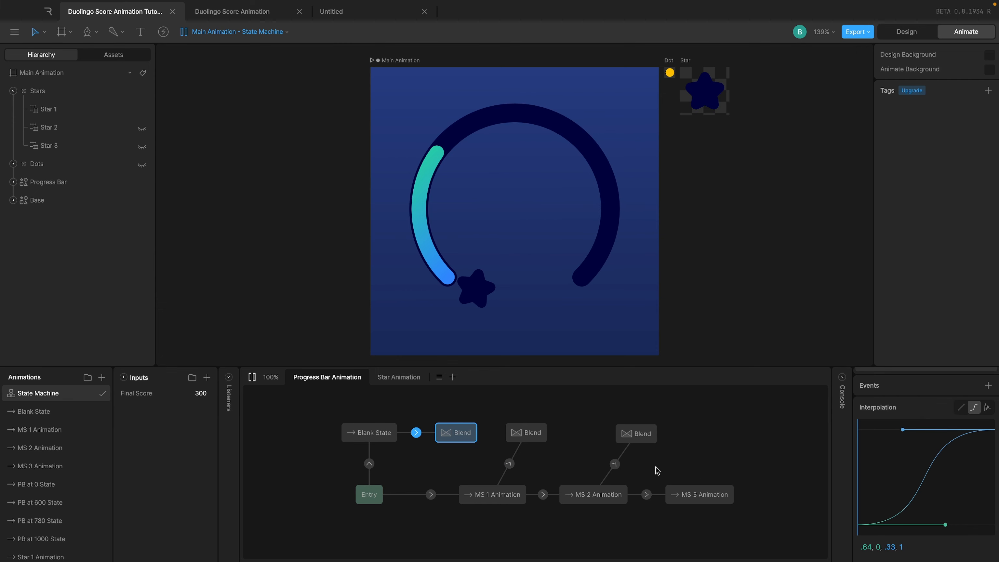
# Step: Replay the state machine to check the progress bar's easing, and examine Blank State and the first Blend's timelines
pyautogui.scroll(4, 656, 467)
pyautogui.scroll(-4, 372, 412)
pyautogui.click(371, 412)
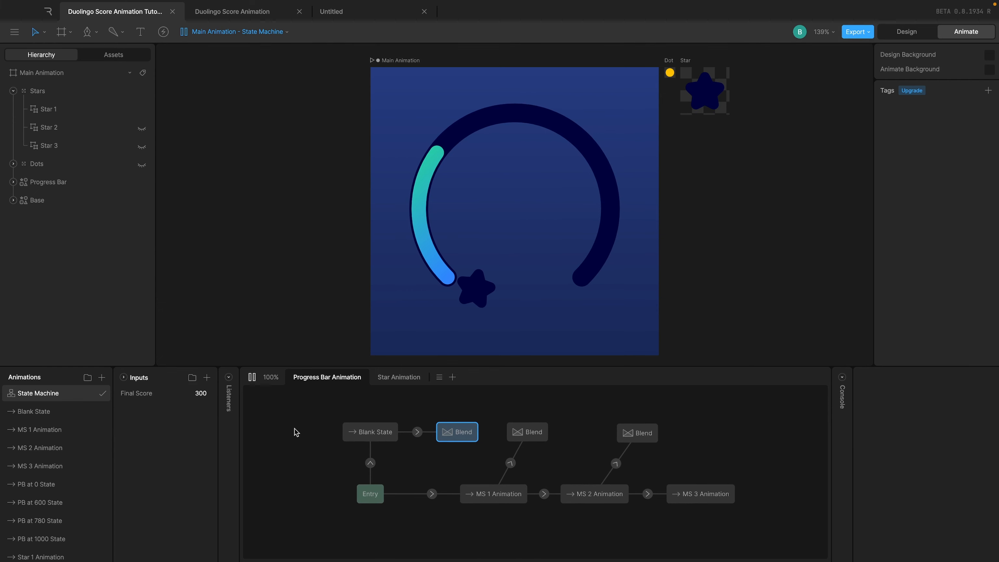
pyautogui.click(252, 378)
pyautogui.click(371, 432)
pyautogui.click(461, 435)
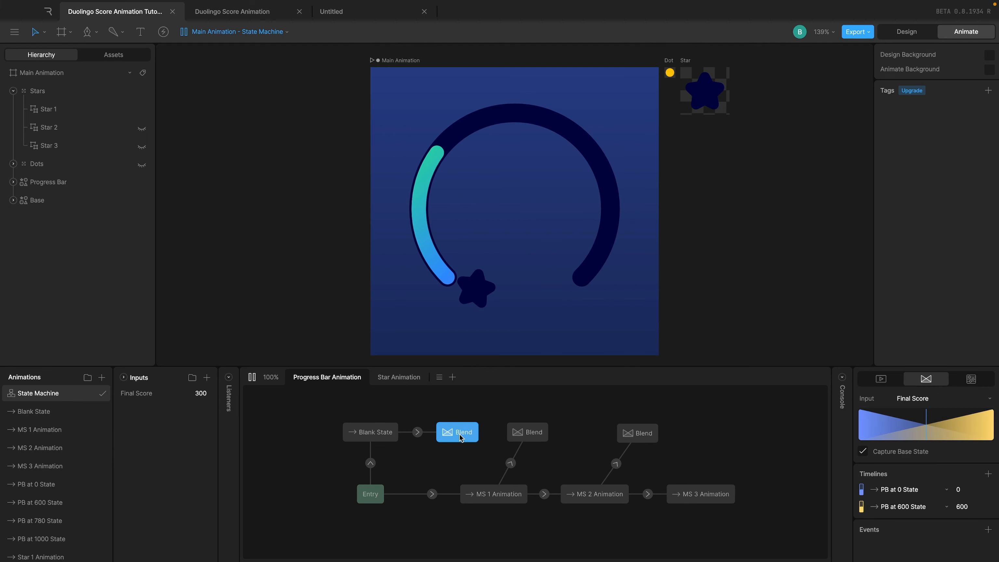
# Step: Examine the Star 1 Animation timeline and the Blank State node in the Star Animation layer
pyautogui.scroll(-1, 44, 538)
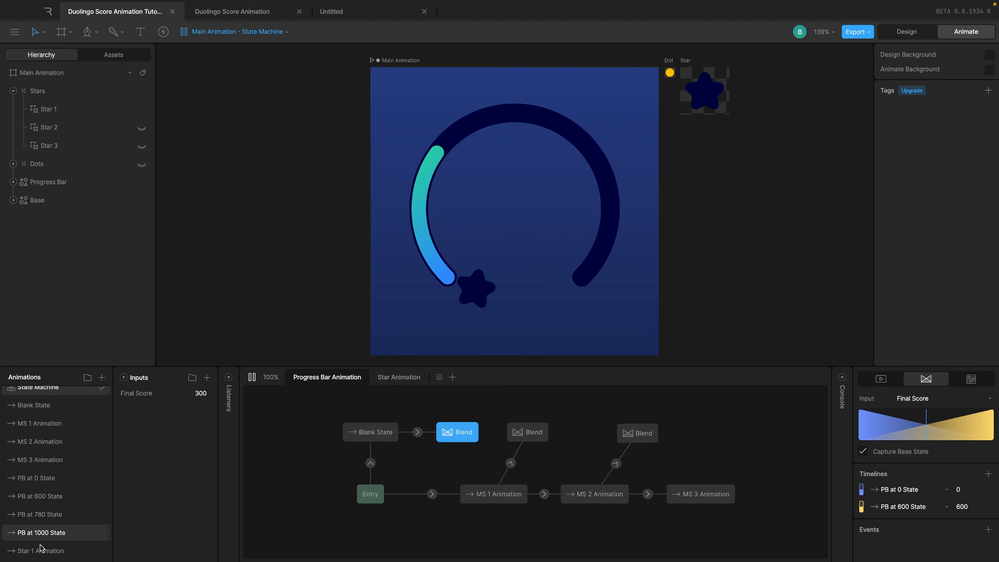
pyautogui.click(43, 551)
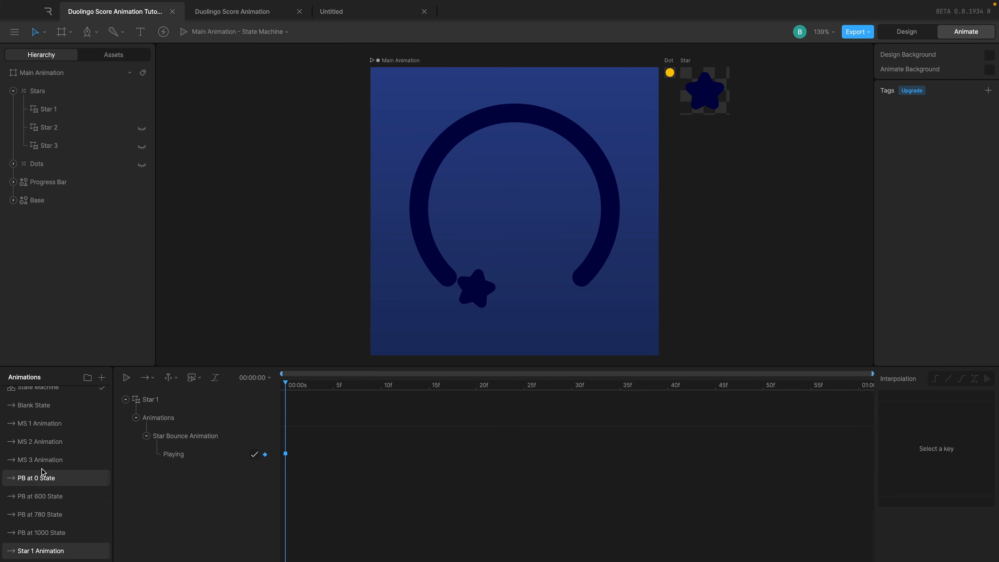
pyautogui.scroll(1, 42, 468)
pyautogui.click(39, 393)
pyautogui.click(398, 377)
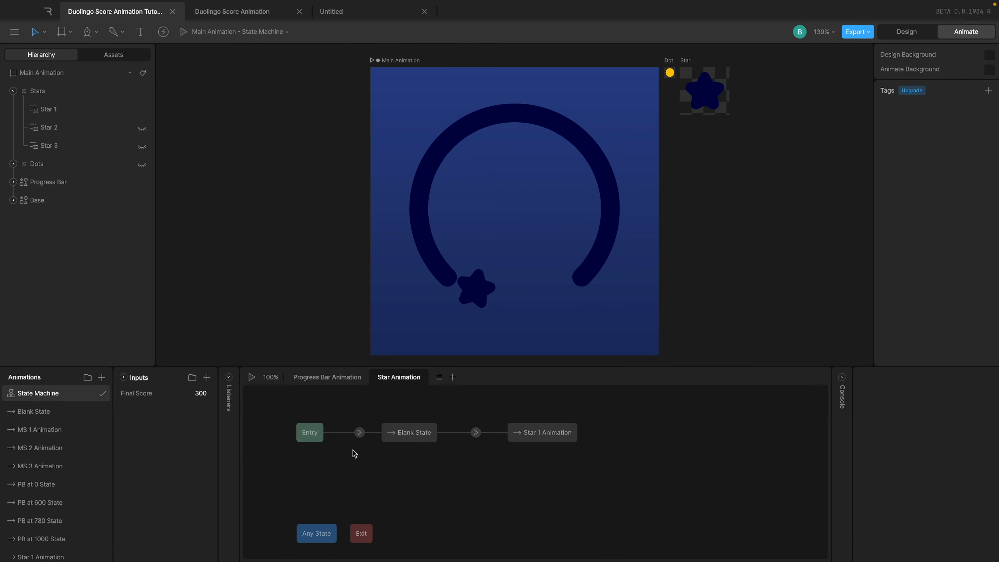
pyautogui.click(413, 432)
pyautogui.click(327, 404)
# Step: Test the state machine at the current score, set Final Score to 650, replay it and select the Star 1 Animation state
pyautogui.click(252, 376)
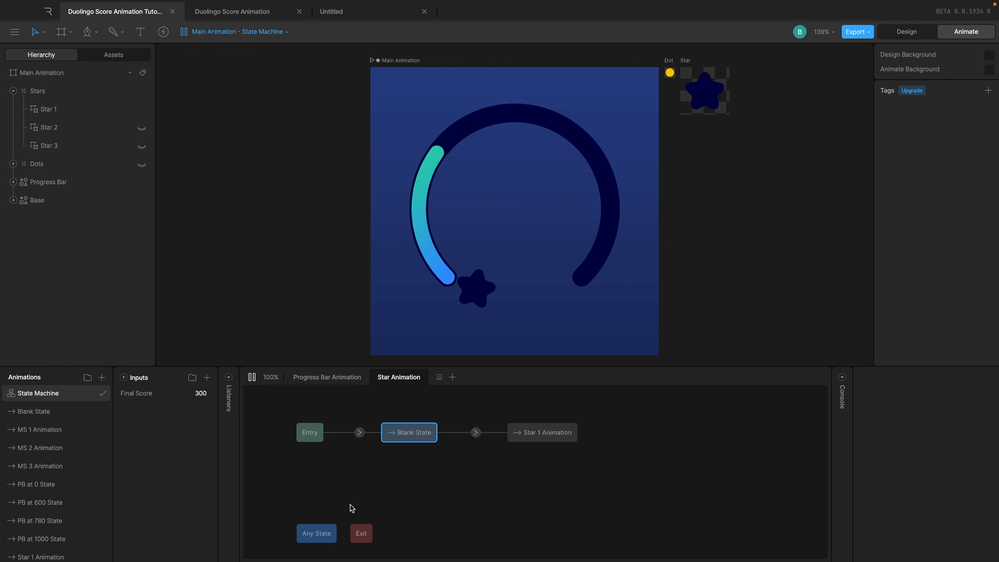
pyautogui.click(252, 377)
pyautogui.doubleClick(201, 394)
pyautogui.write('650')
pyautogui.press('Return')
pyautogui.click(252, 377)
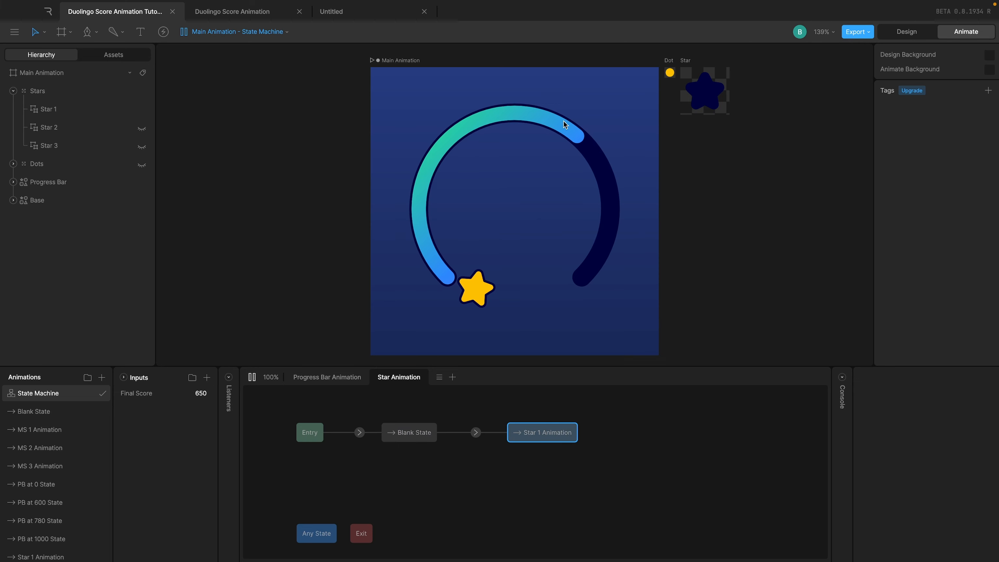
pyautogui.click(553, 431)
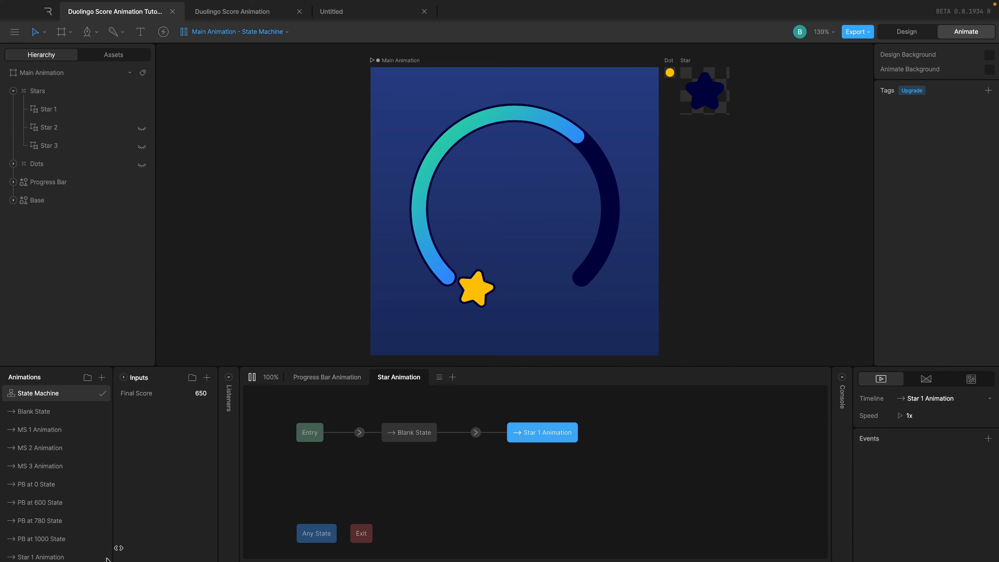
# Step: Rename the Star 1 Animation timeline as Star and Dot 1 Animation and collapse its Star 1 track
pyautogui.scroll(-1, 36, 551)
pyautogui.doubleClick(40, 551)
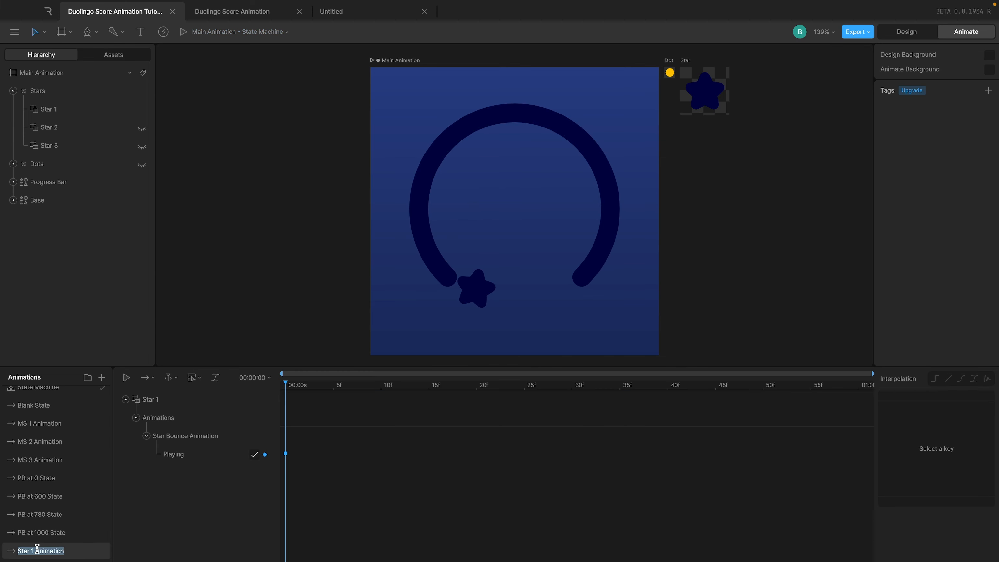
pyautogui.click(32, 550)
pyautogui.write('and Dot')
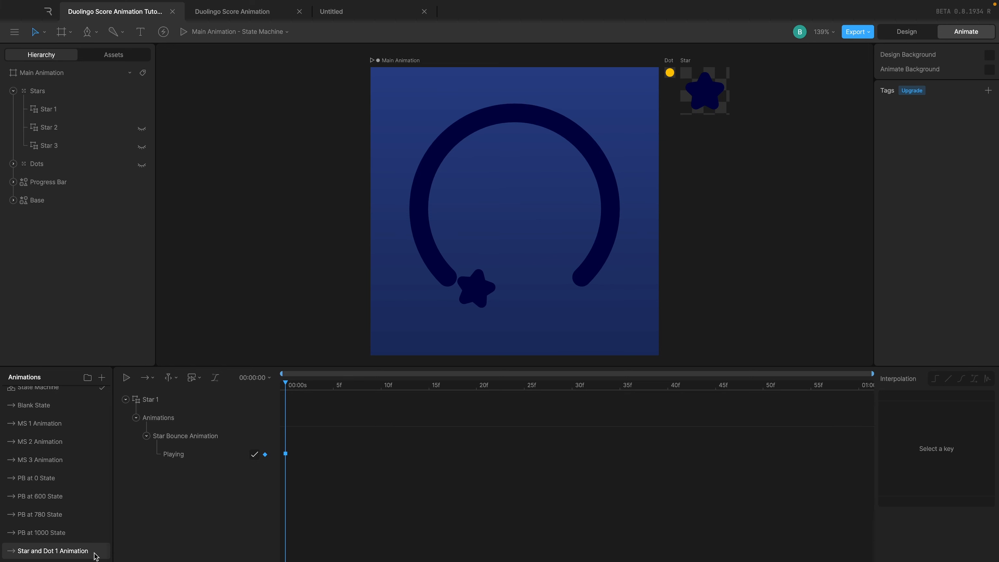
pyautogui.click(127, 401)
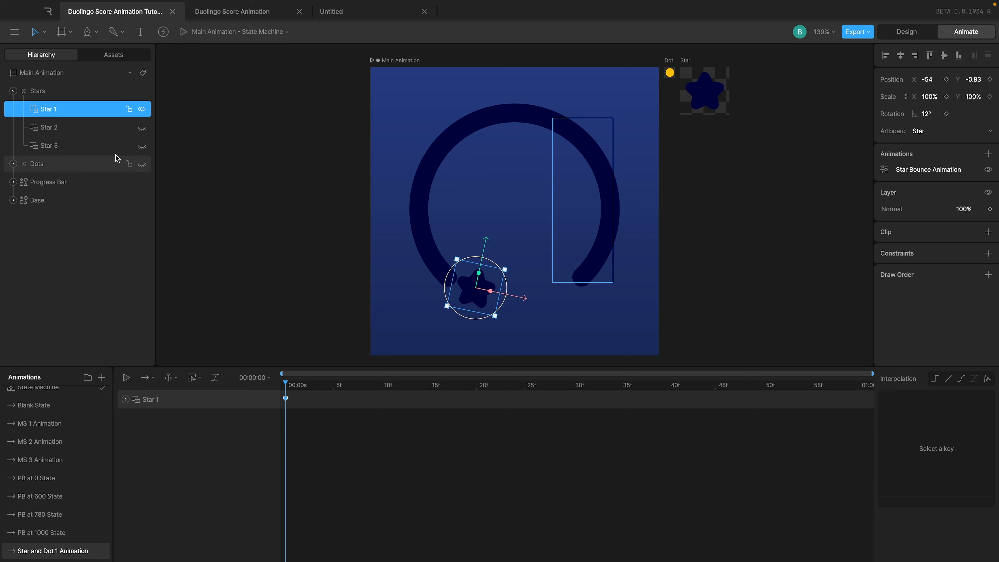
# Step: Swap the names of Dot 1 and Dot 2 in the Dots group and move the renamed Dot 1 above Dot 2
pyautogui.click(13, 164)
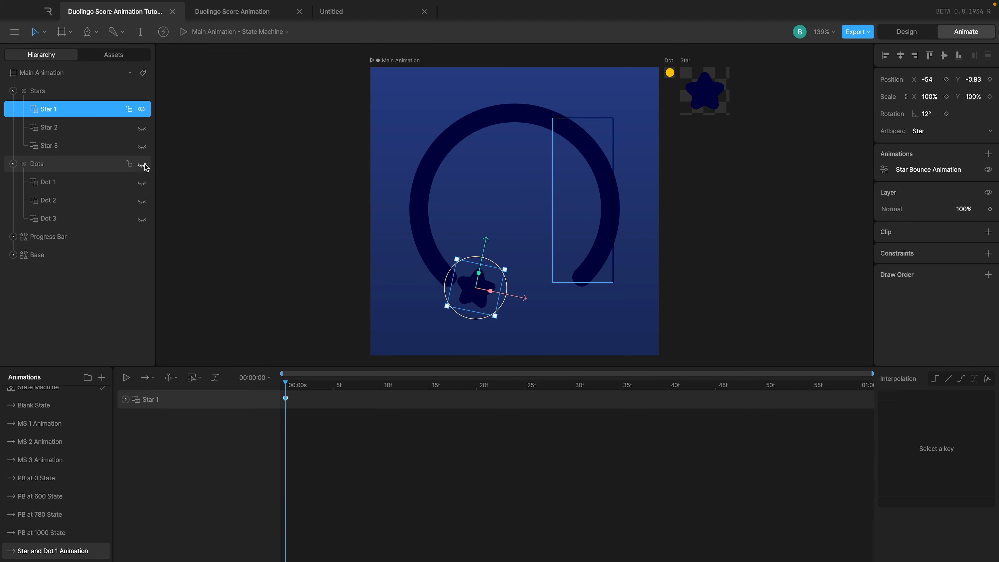
pyautogui.press('Escape')
pyautogui.click(141, 200)
pyautogui.click(141, 184)
pyautogui.click(73, 187)
pyautogui.click(55, 205)
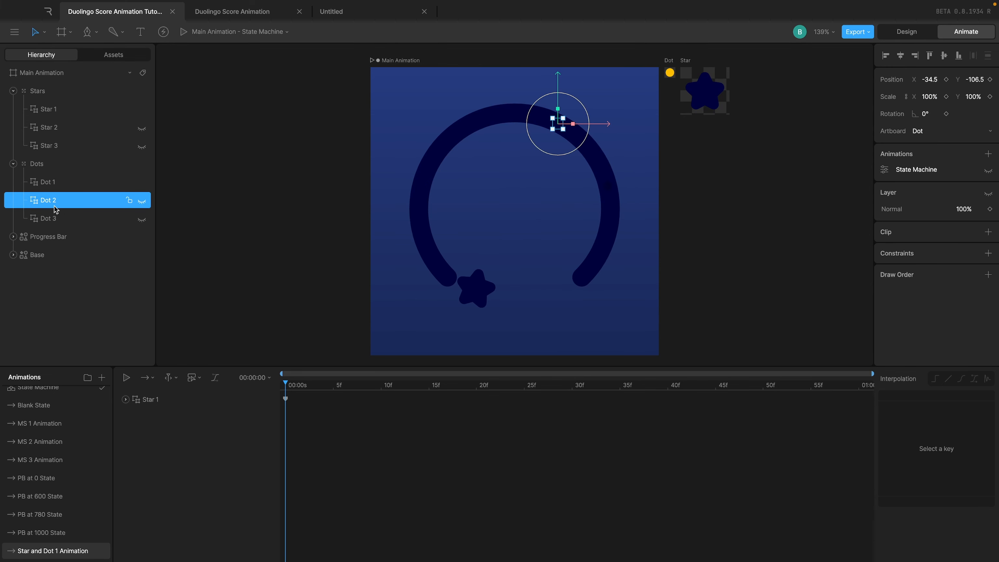
pyautogui.doubleClick(55, 200)
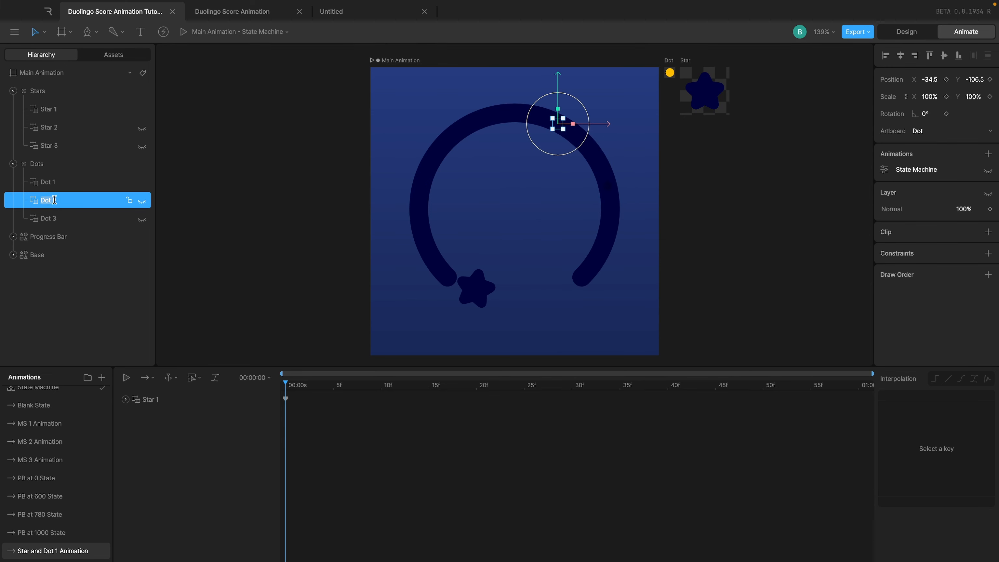
pyautogui.doubleClick(49, 181)
pyautogui.write('Dot 2')
pyautogui.press('Return')
pyautogui.click(51, 214)
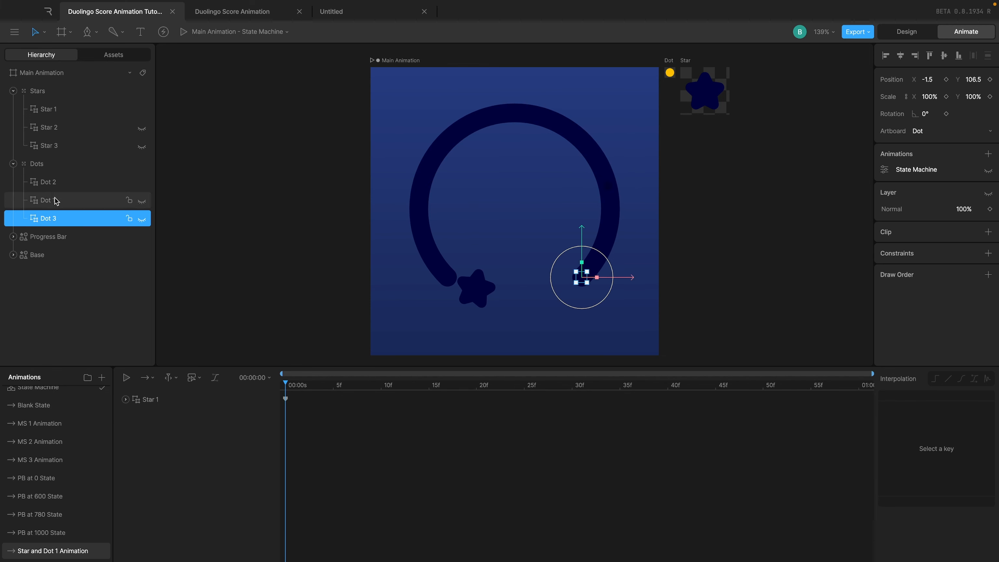
pyautogui.moveTo(49, 201); pyautogui.dragTo(55, 175)
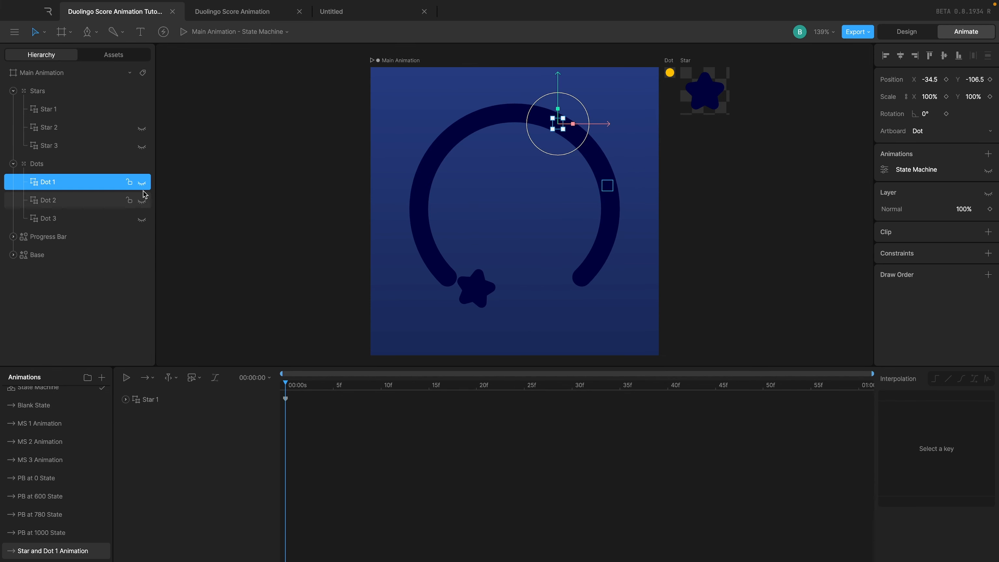
# Step: Make Dot 1 visible and remove the State Machine from its animations
pyautogui.click(144, 182)
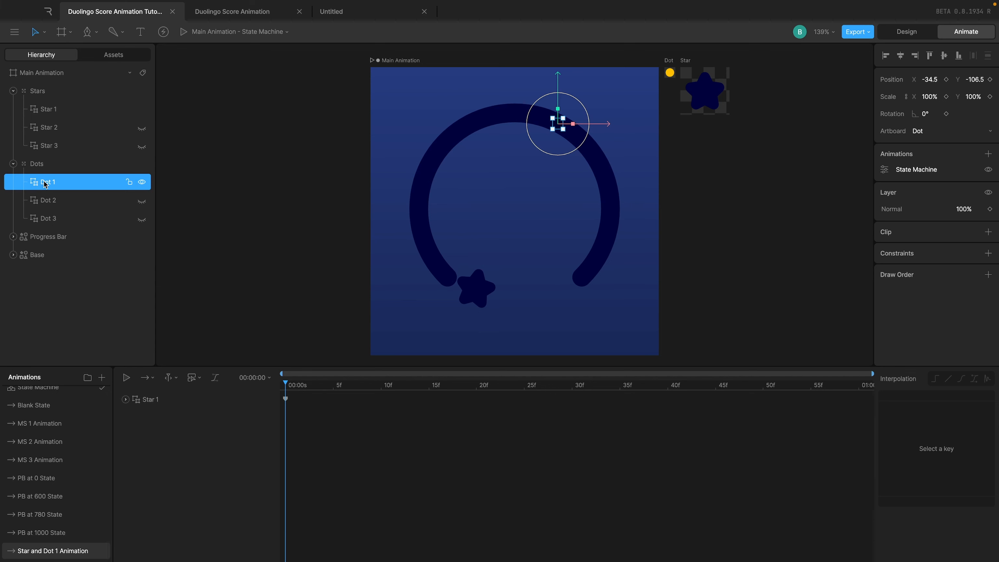
pyautogui.click(886, 170)
pyautogui.click(905, 180)
pyautogui.click(988, 153)
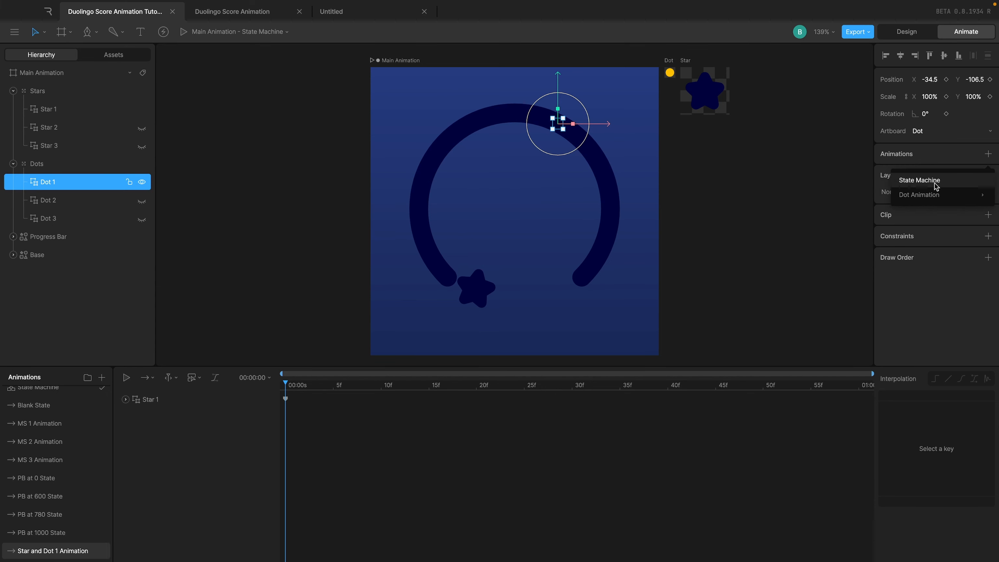
pyautogui.click(934, 183)
pyautogui.rightClick(930, 171)
pyautogui.click(942, 182)
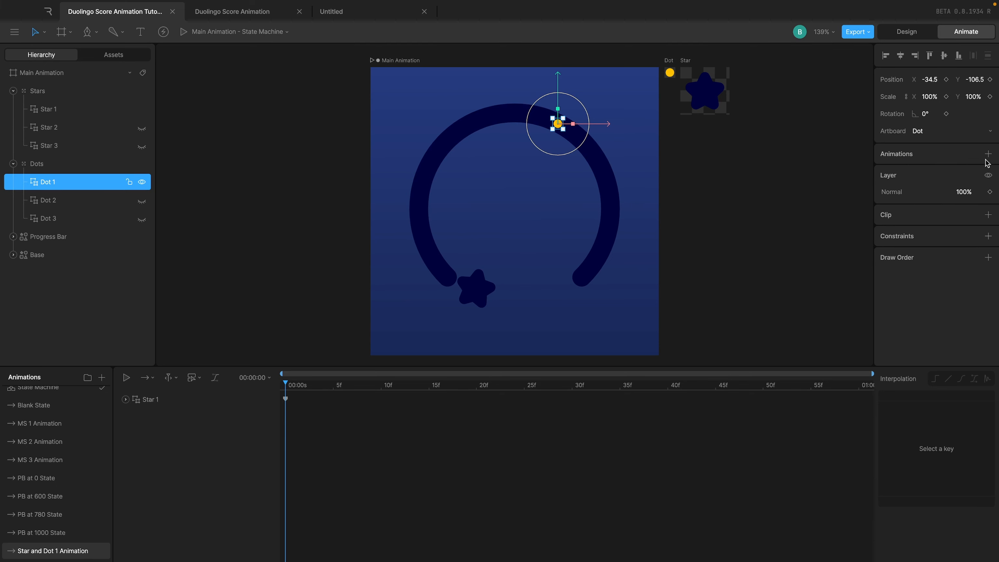
# Step: Add Dot Animation to Dot 1 as a Simple animation and keyframe its Playing option at frame 0
pyautogui.click(988, 154)
pyautogui.moveTo(921, 196)
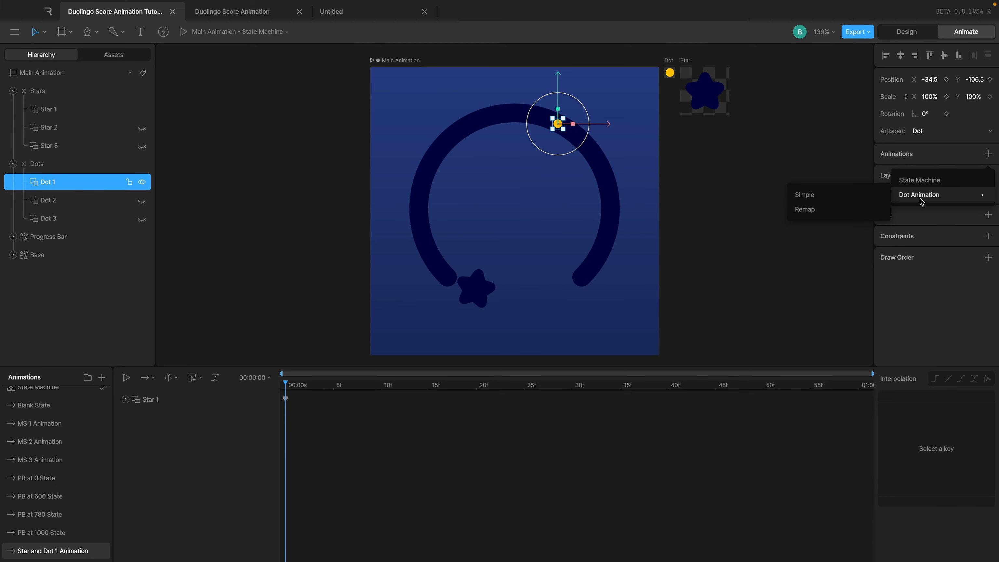
pyautogui.click(819, 194)
pyautogui.click(885, 170)
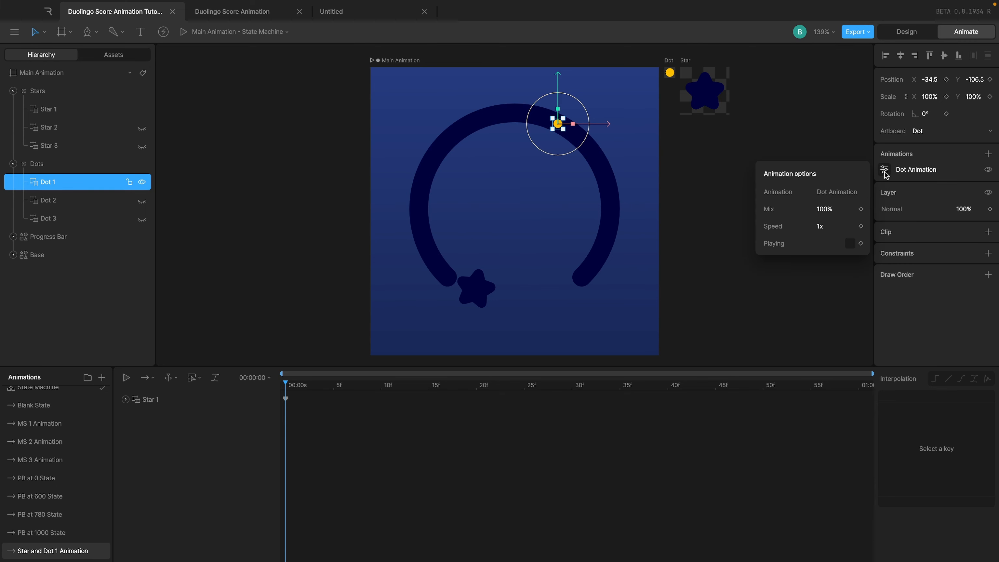
pyautogui.click(861, 244)
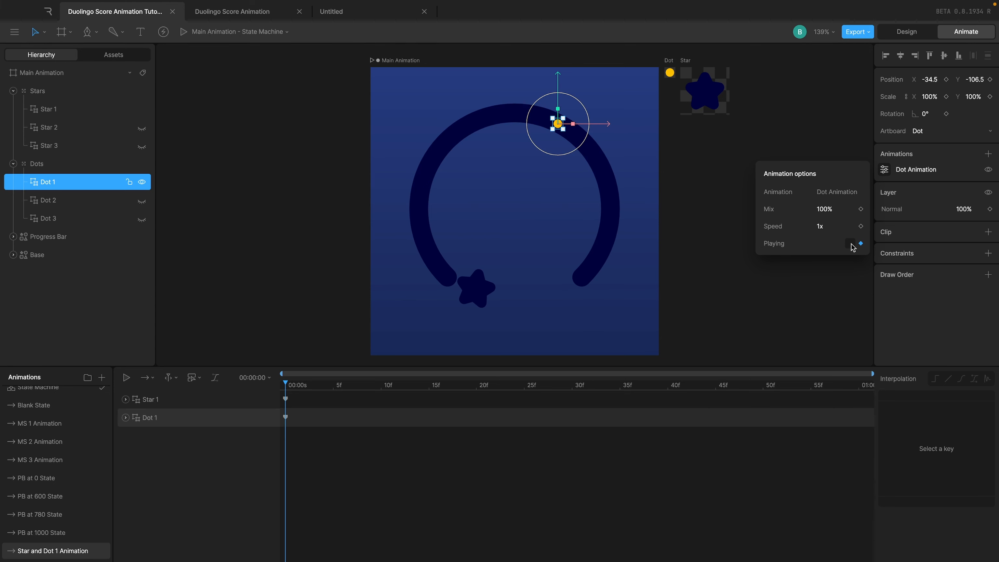
pyautogui.click(429, 461)
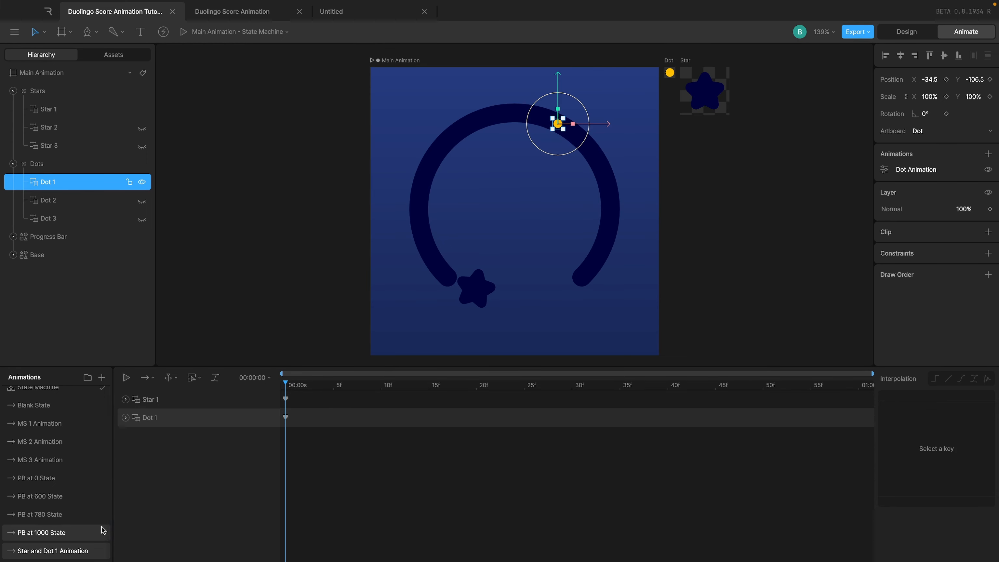
# Step: Rename the state machine's Star Animation layer as Star and Dot Animation
pyautogui.click(49, 390)
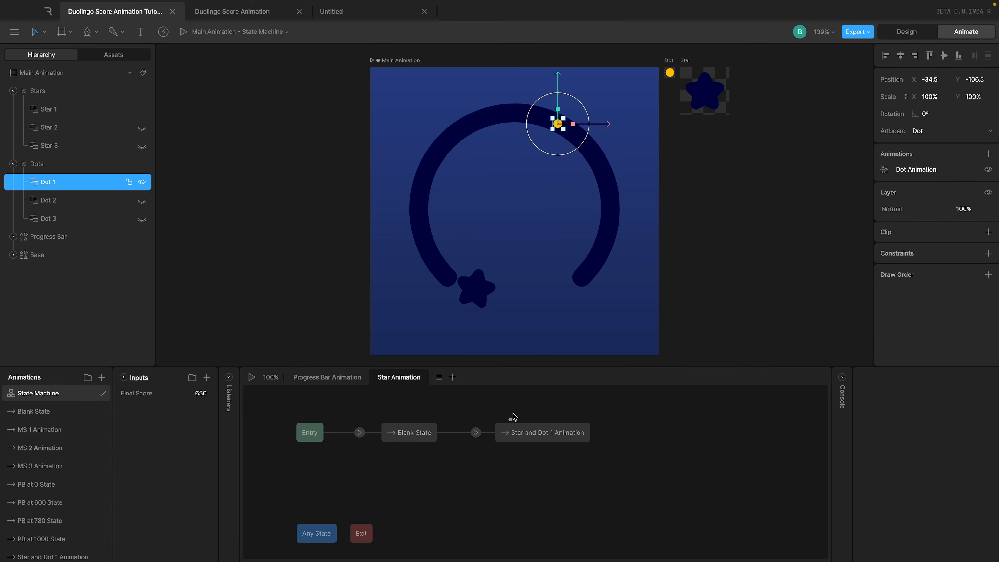
pyautogui.click(517, 428)
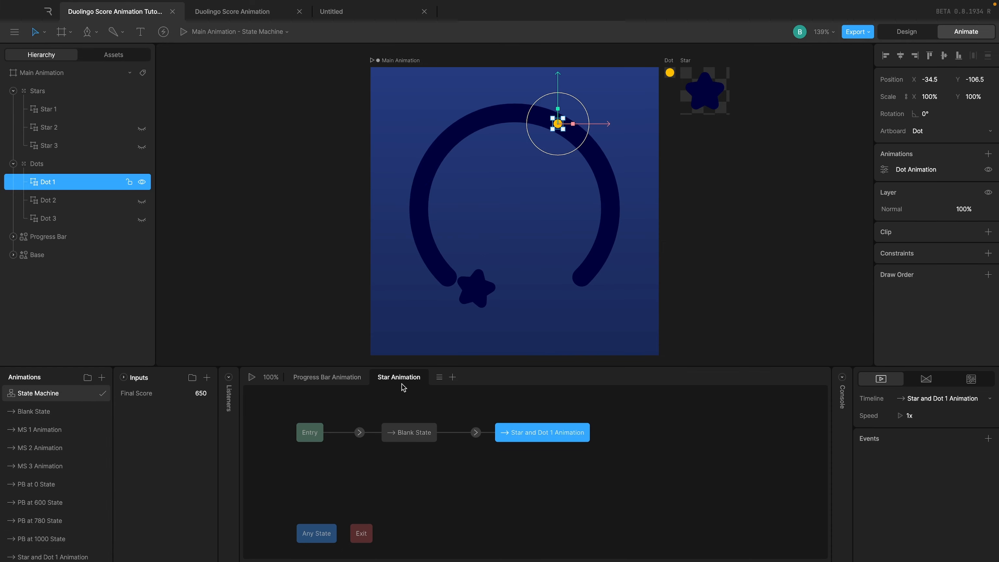
pyautogui.doubleClick(394, 377)
pyautogui.write('and Dot')
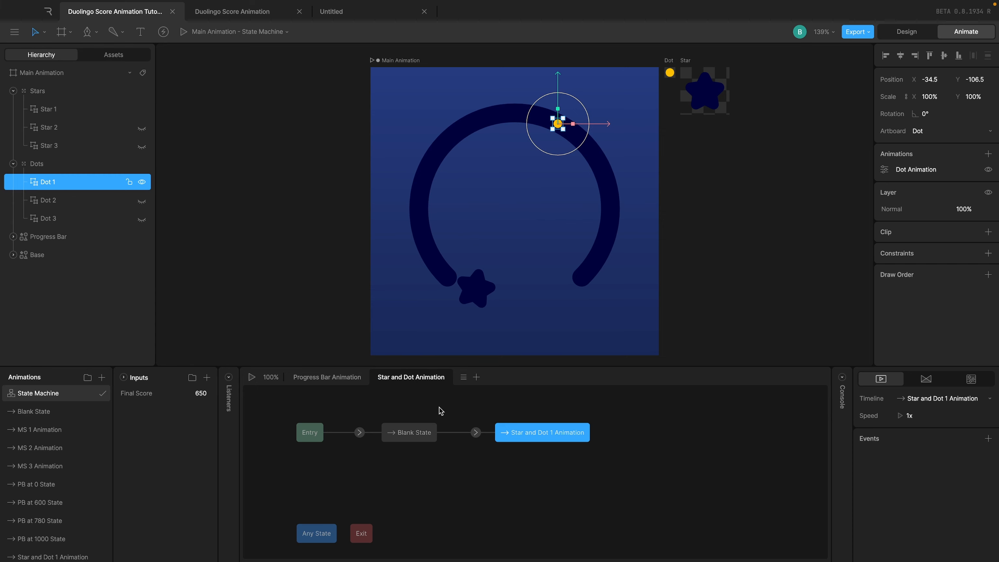
pyautogui.click(441, 411)
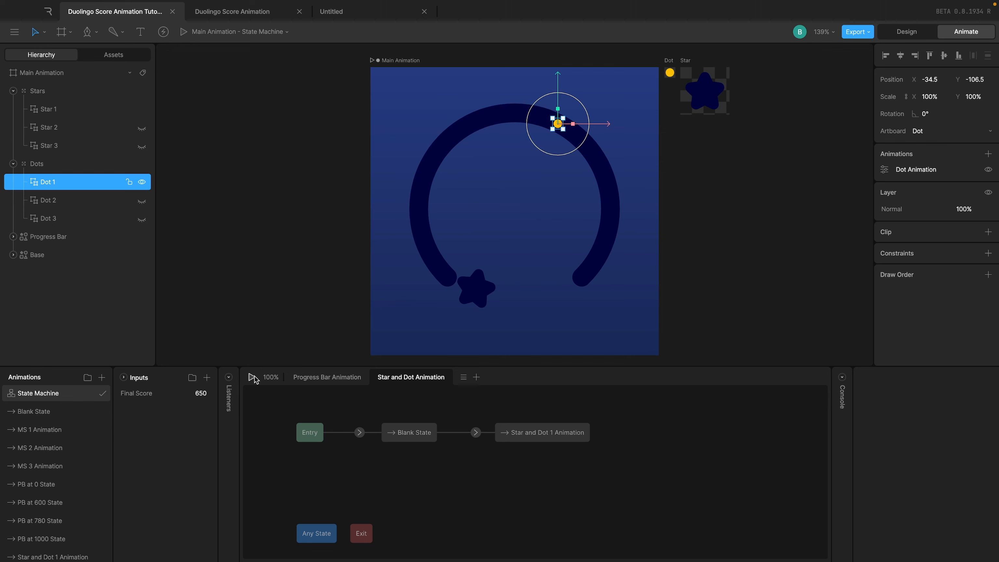
pyautogui.click(297, 311)
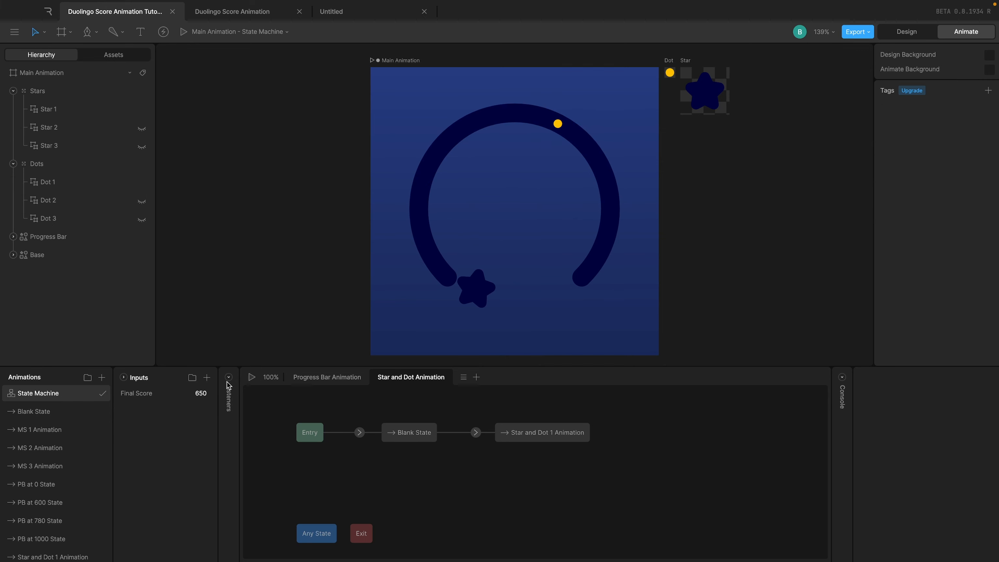
# Step: Test the state machine with Final Score set to 300, and stop playback
pyautogui.click(203, 394)
pyautogui.write('300')
pyautogui.press('Return')
pyautogui.click(251, 378)
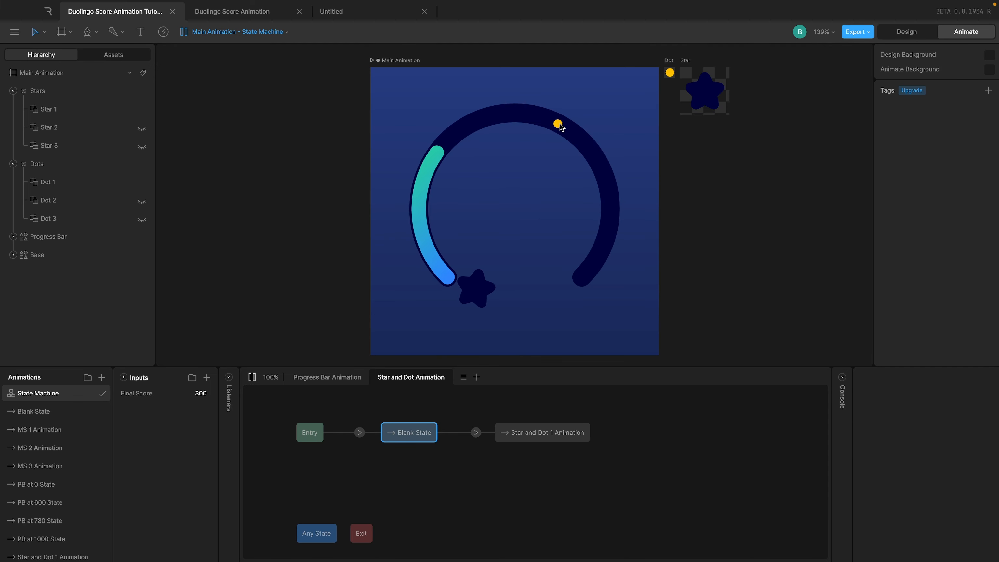
pyautogui.click(252, 377)
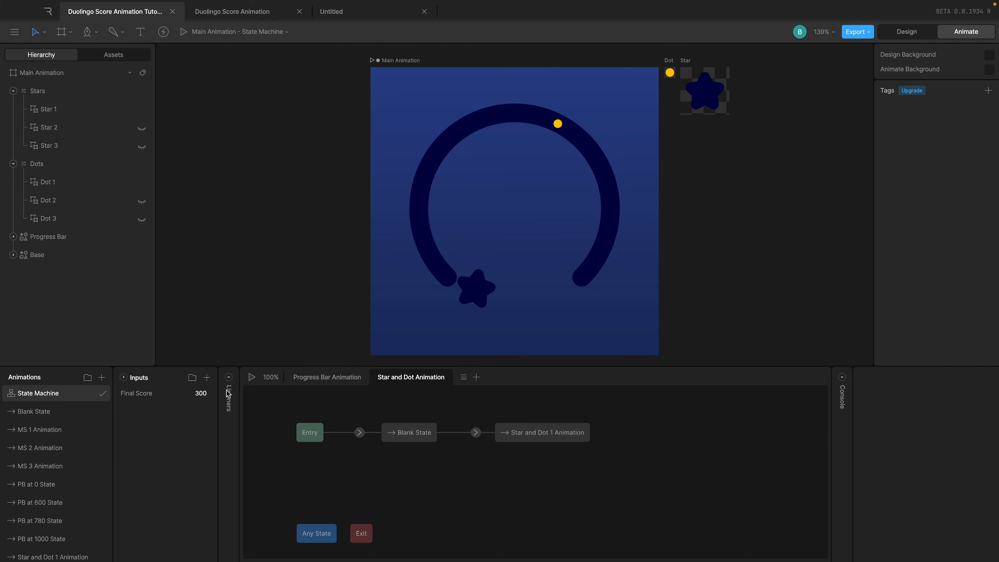
# Step: Set Final Score to 650 and play the state machine to check the star and dot animation
pyautogui.click(203, 393)
pyautogui.write('650')
pyautogui.press('Return')
pyautogui.click(252, 377)
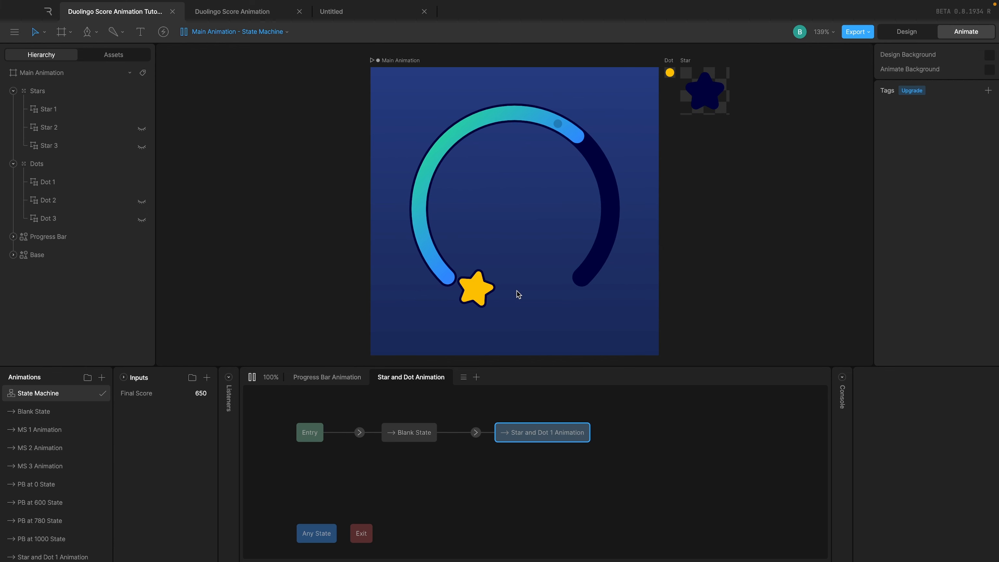
# Step: Examine the Star and Dot 1 Animation timeline and its state in the Star and Dot Animation layer
pyautogui.scroll(-1, 43, 527)
pyautogui.click(58, 551)
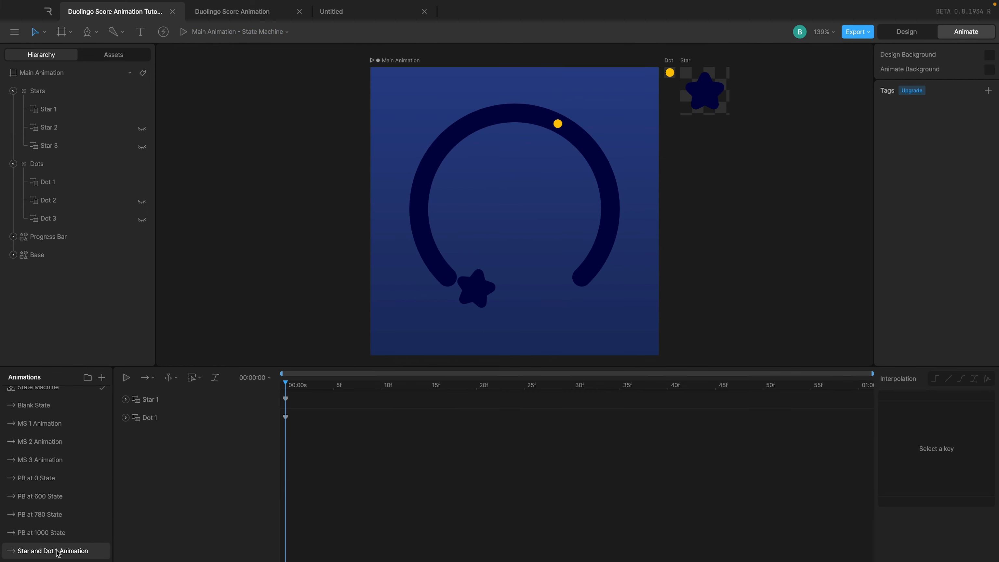
pyautogui.scroll(1, 39, 425)
pyautogui.click(53, 393)
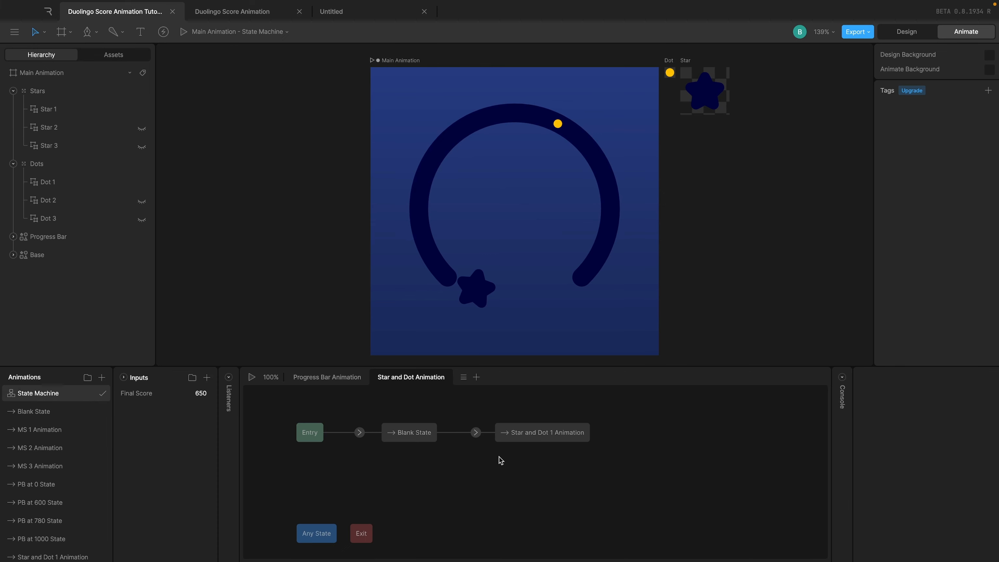
pyautogui.click(524, 431)
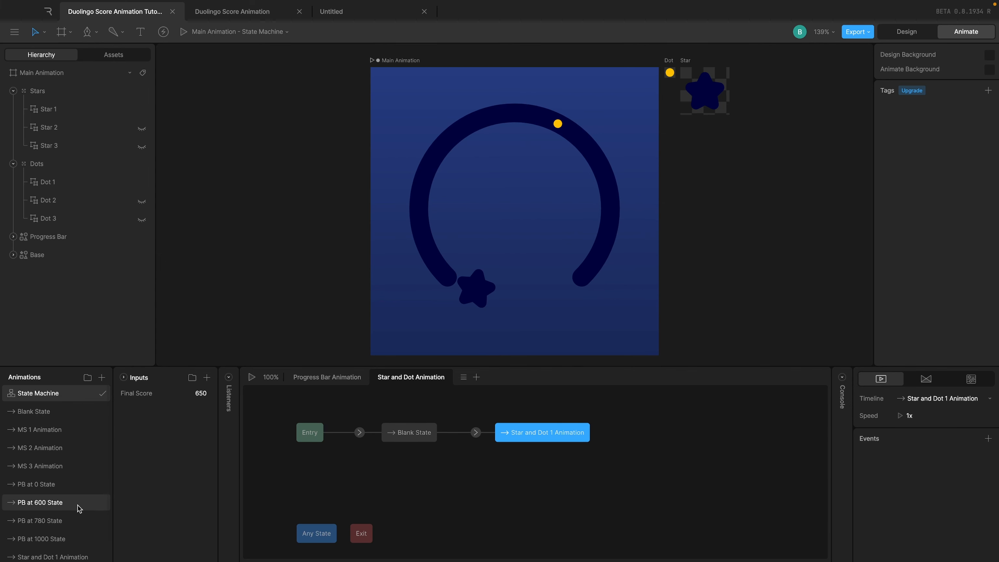
pyautogui.scroll(-1, 59, 515)
pyautogui.click(61, 548)
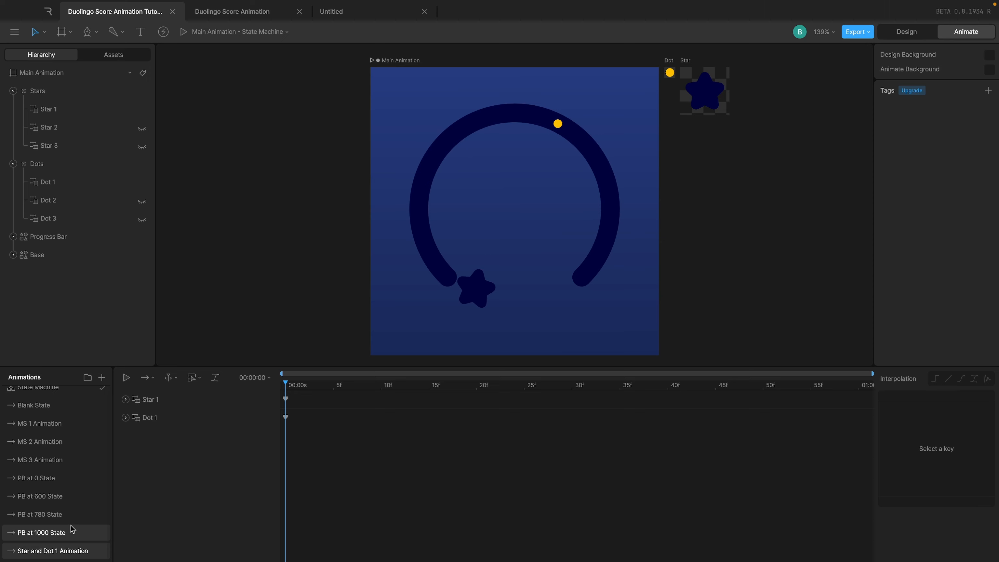
# Step: Create a new timeline and move it to the end of the animations list, below Star and Dot 1 Animation
pyautogui.click(102, 379)
pyautogui.click(115, 404)
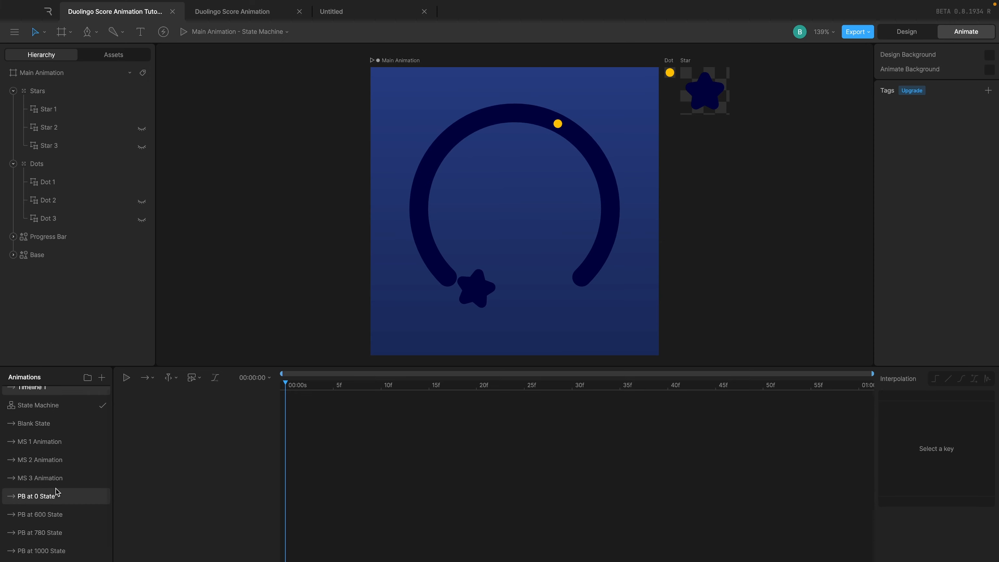
pyautogui.scroll(1, 52, 433)
pyautogui.moveTo(51, 393); pyautogui.dragTo(50, 508)
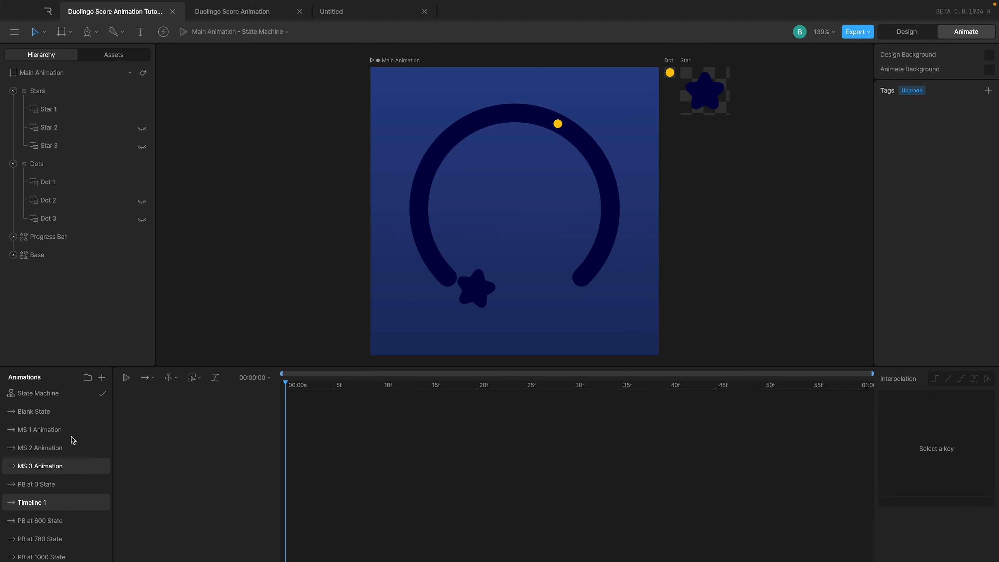
pyautogui.click(87, 379)
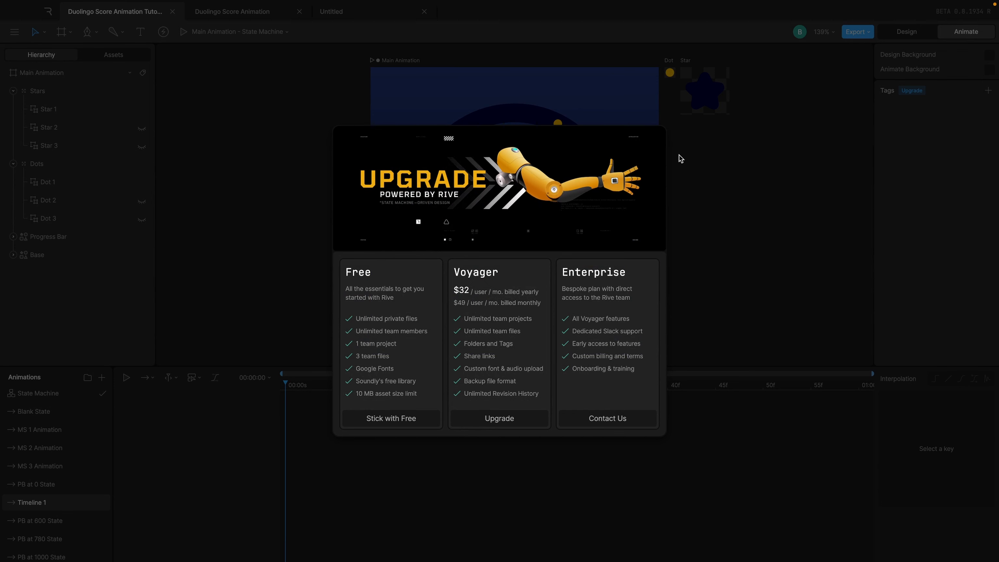
pyautogui.click(712, 159)
pyautogui.scroll(-1, 85, 511)
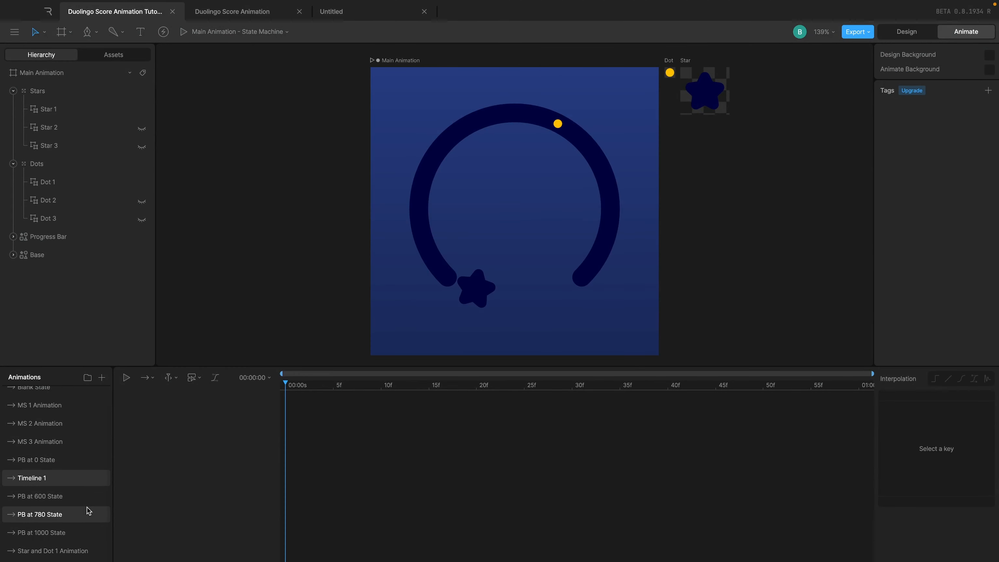
pyautogui.moveTo(51, 481); pyautogui.dragTo(48, 554)
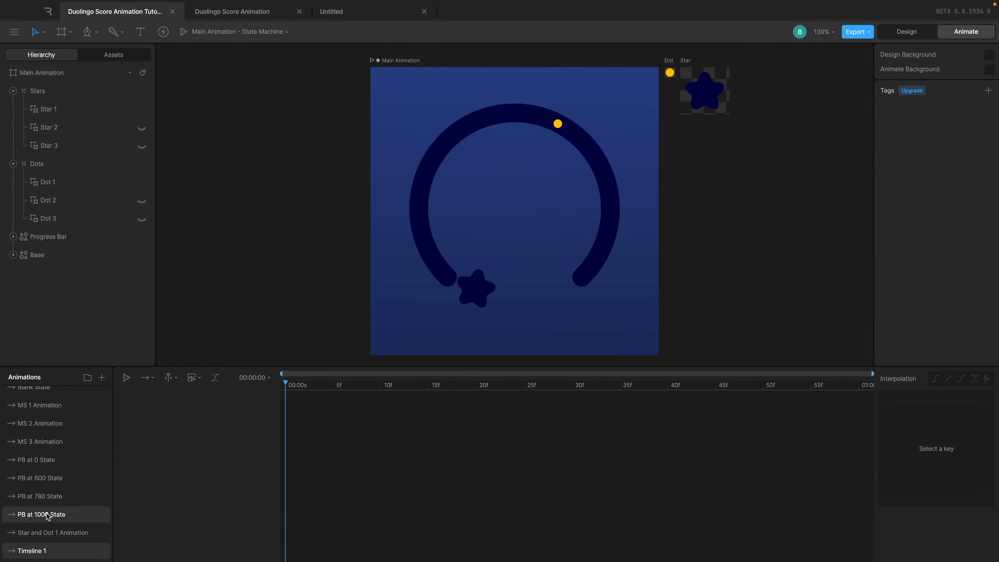
# Step: Rename the new timeline as Star and Dot 2 Animation, reusing the first star-and-dot timeline's name
pyautogui.click(43, 534)
pyautogui.doubleClick(32, 550)
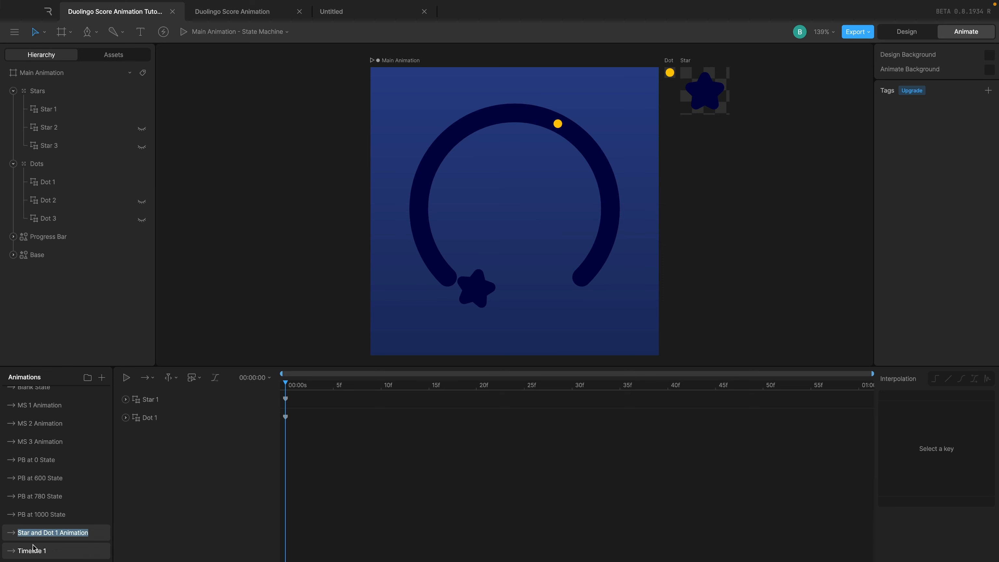
pyautogui.write('Star and Dot 1 Animation')
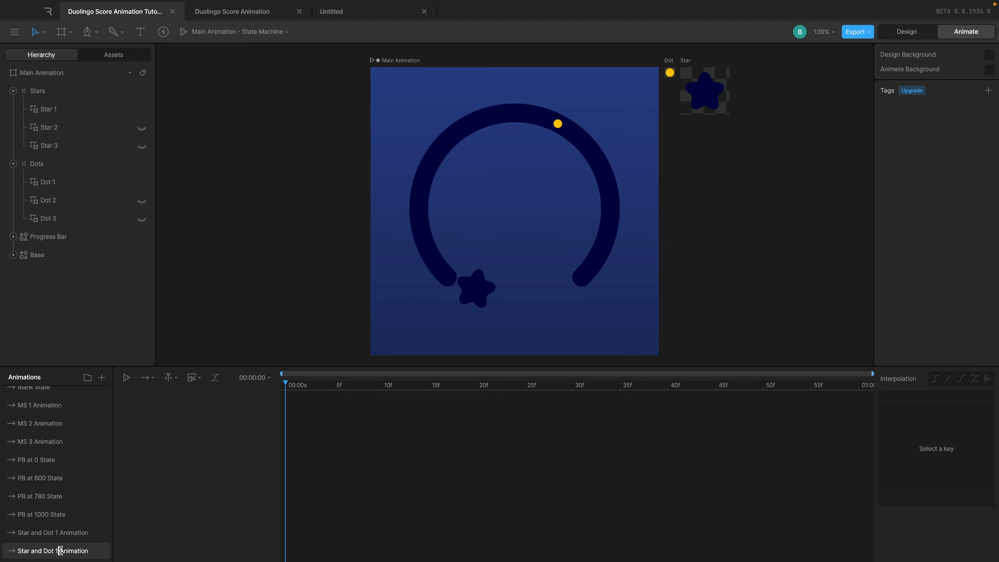
pyautogui.doubleClick(60, 551)
pyautogui.write('2')
# Step: Unhide Star 2 and Dot 2, and replace Star 2's State Machine with a simple Star Bounce Animation
pyautogui.click(142, 129)
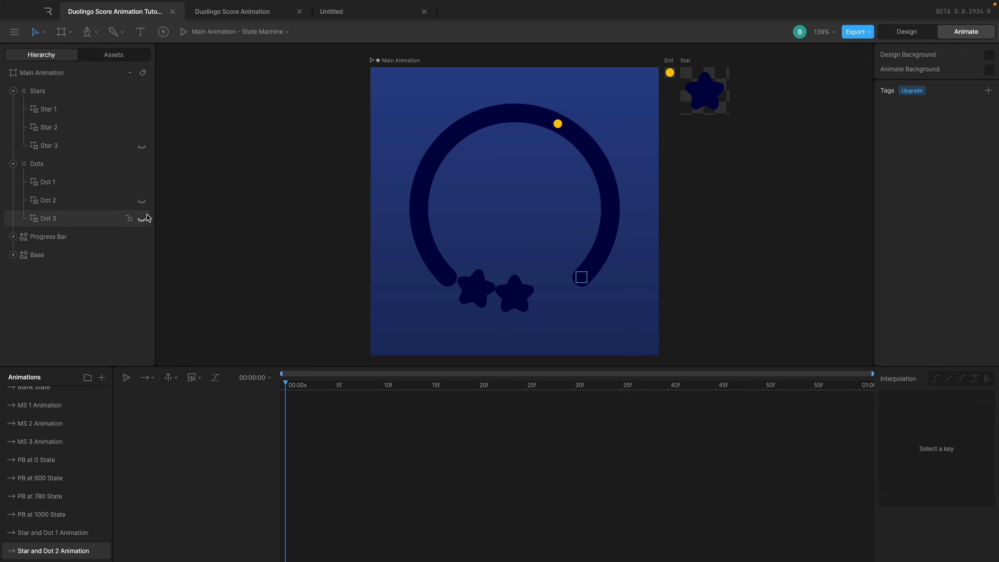
pyautogui.click(141, 201)
pyautogui.click(62, 127)
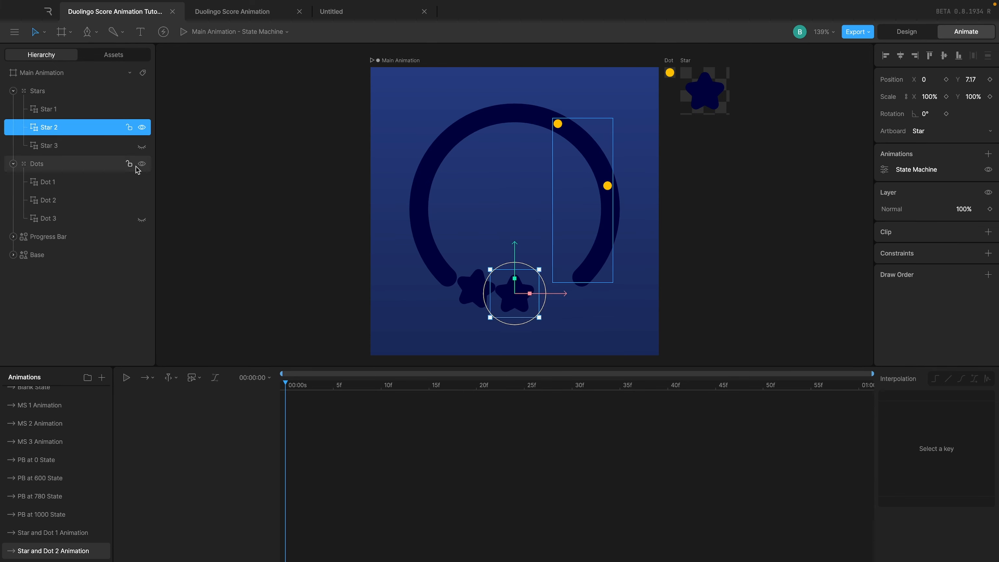
pyautogui.rightClick(918, 167)
pyautogui.click(934, 180)
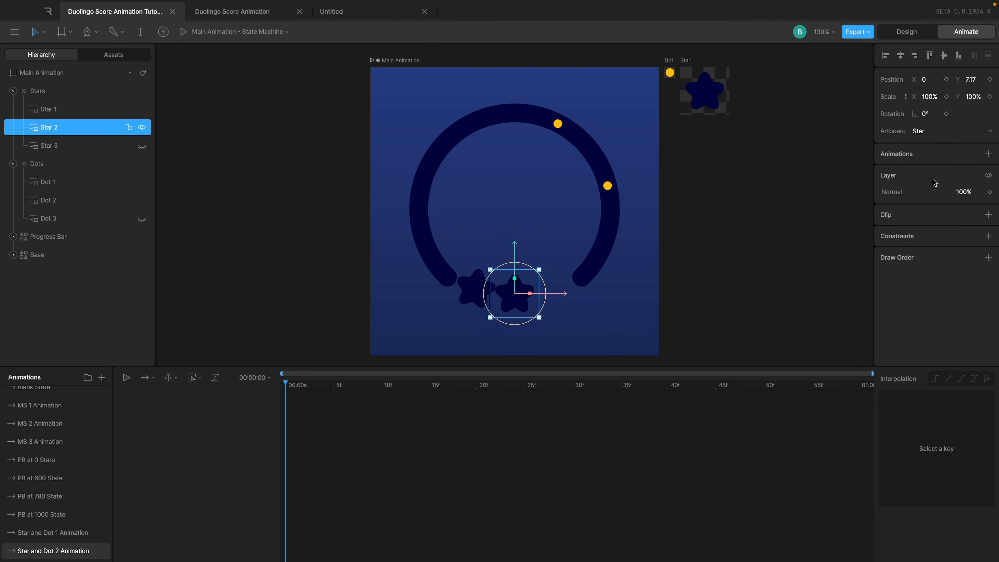
pyautogui.click(988, 154)
pyautogui.moveTo(936, 194)
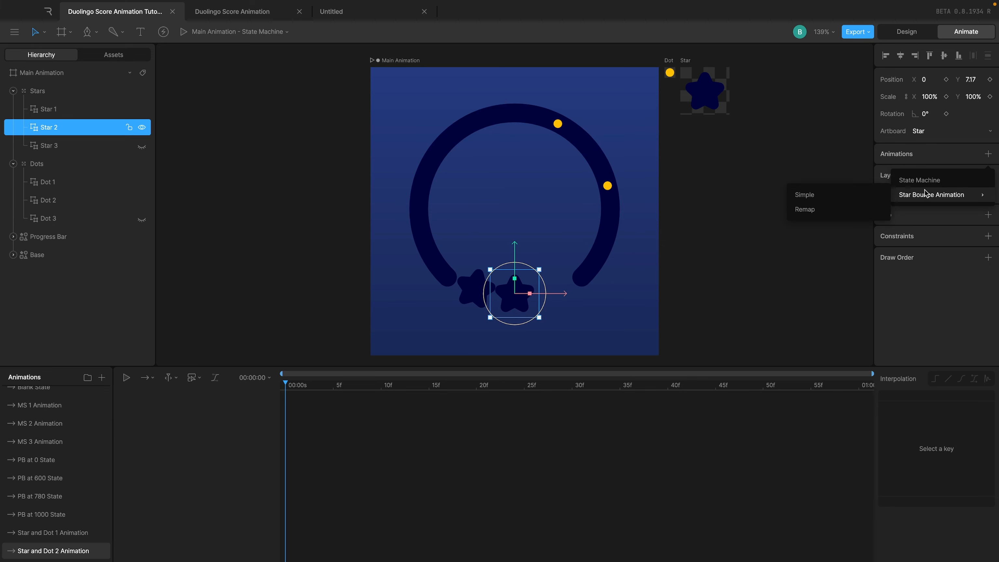
pyautogui.click(836, 197)
# Step: Replace the State Machine on Dot 2 with a simple Dot Animation
pyautogui.click(83, 207)
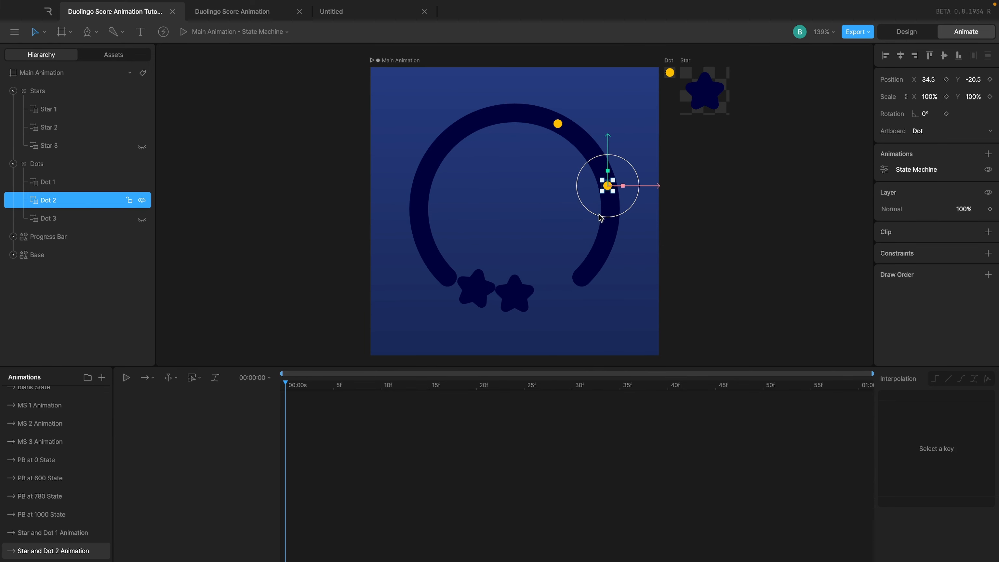
pyautogui.rightClick(986, 170)
pyautogui.click(944, 169)
pyautogui.click(989, 154)
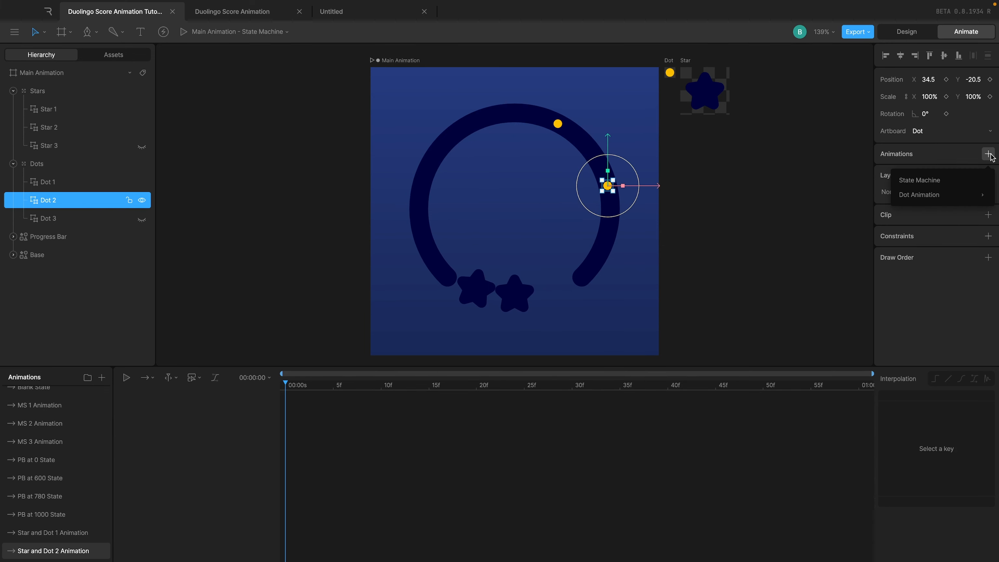
pyautogui.moveTo(948, 194)
pyautogui.click(850, 195)
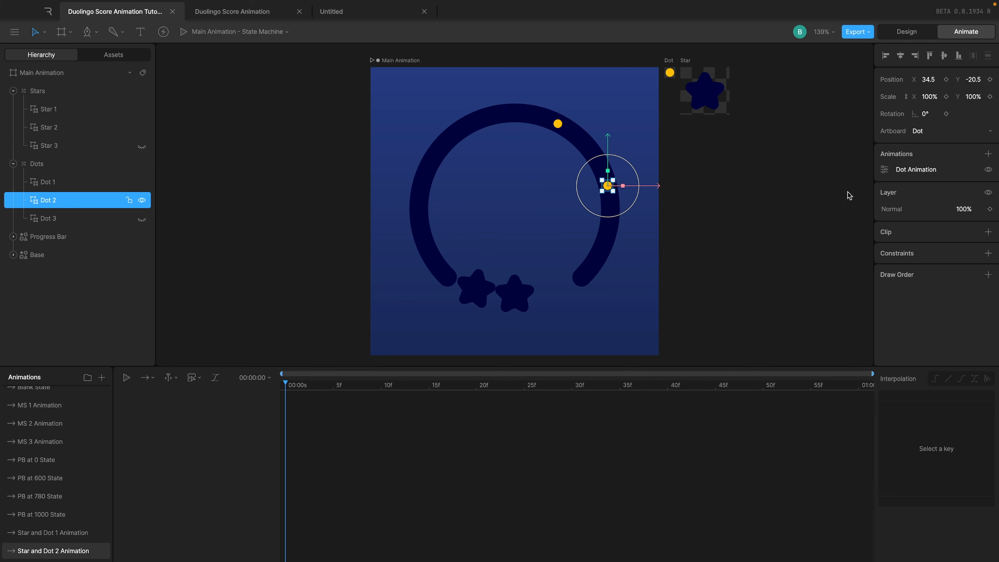
# Step: Key Playing as enabled at frame 0 for Star 2's Star Bounce Animation and Dot 2's Dot Animation
pyautogui.click(65, 127)
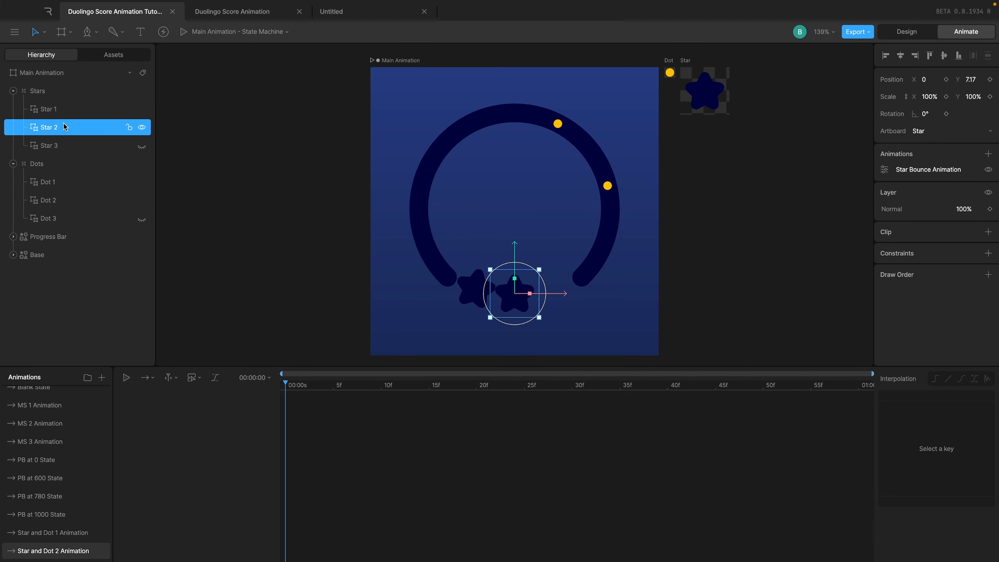
pyautogui.click(885, 169)
pyautogui.click(860, 243)
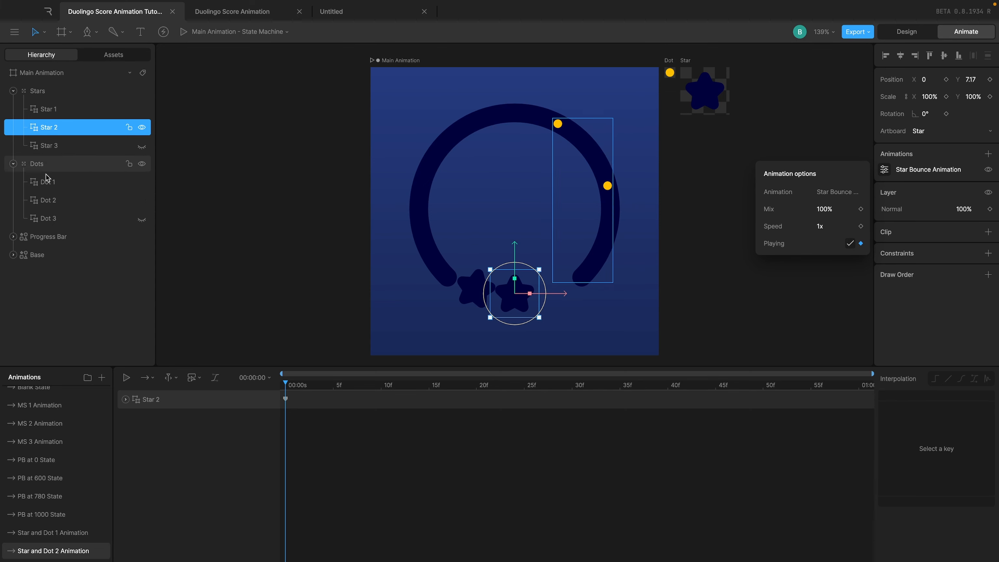
pyautogui.click(50, 202)
pyautogui.click(885, 169)
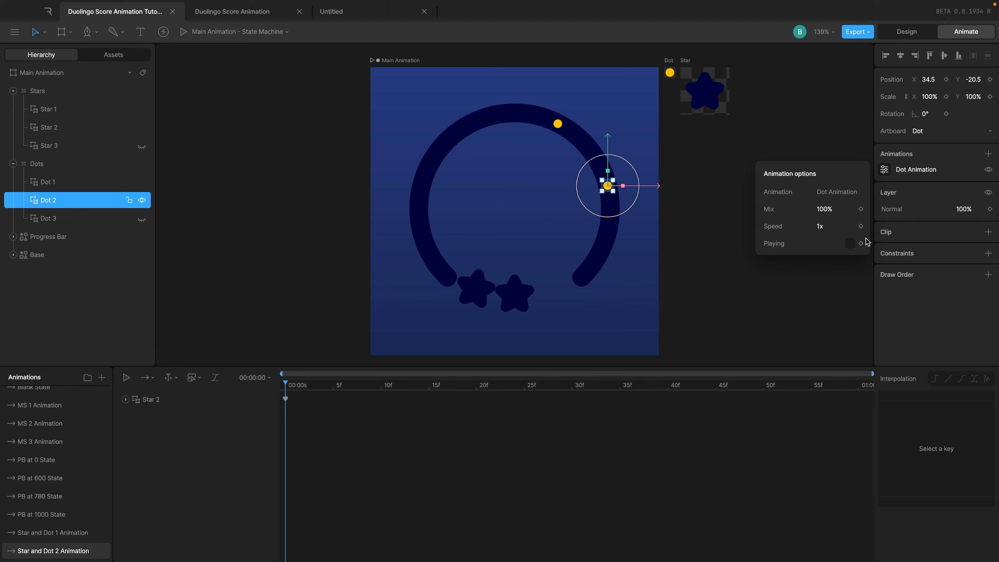
pyautogui.click(850, 244)
pyautogui.click(697, 484)
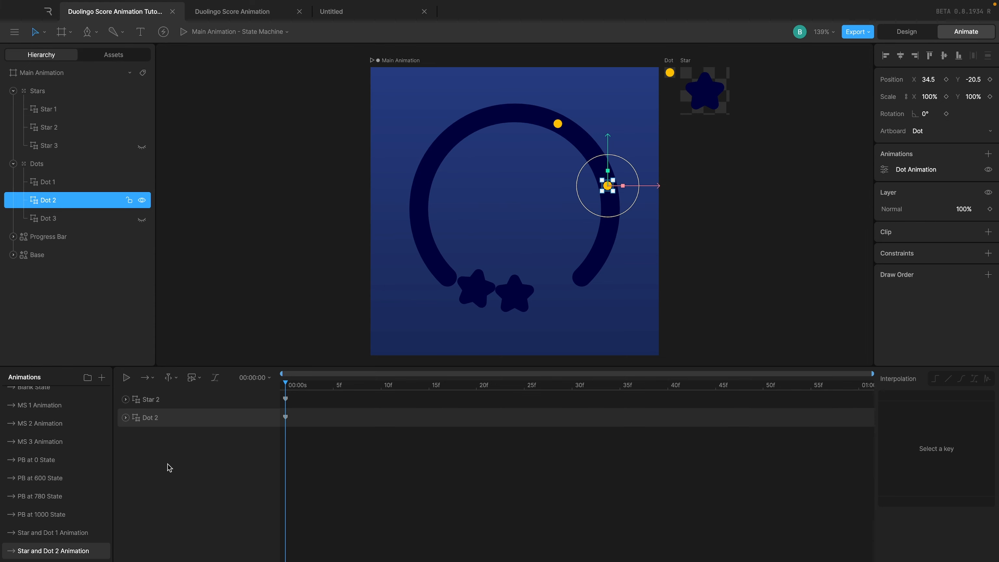
# Step: Add Star and Dot 2 Animation to the state machine's Star and Dot Animation layer and connect a transition from Star and Dot 1 Animation
pyautogui.scroll(2, 4, 452)
pyautogui.click(33, 395)
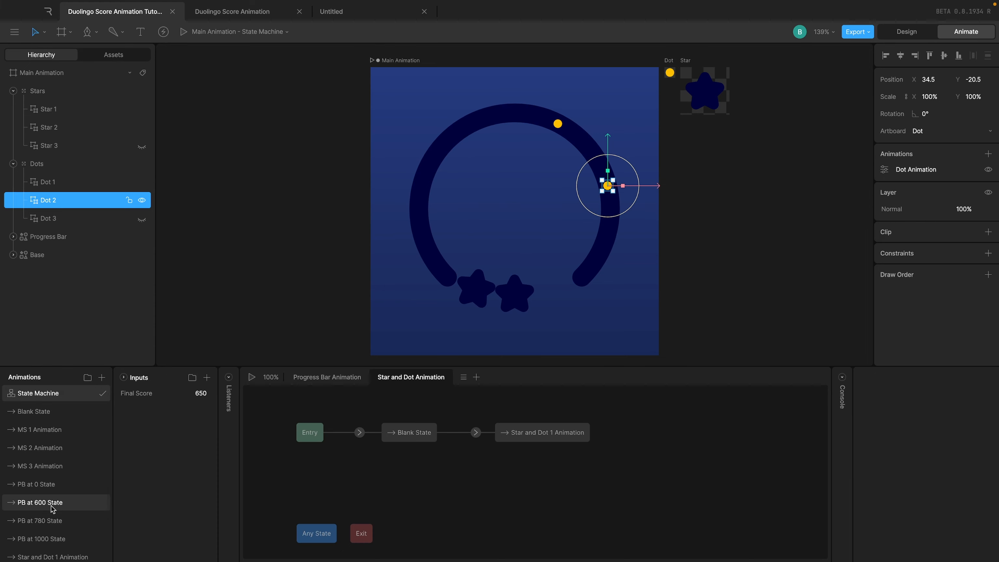
pyautogui.scroll(-2, 51, 511)
pyautogui.moveTo(43, 544); pyautogui.dragTo(678, 441)
pyautogui.click(576, 433)
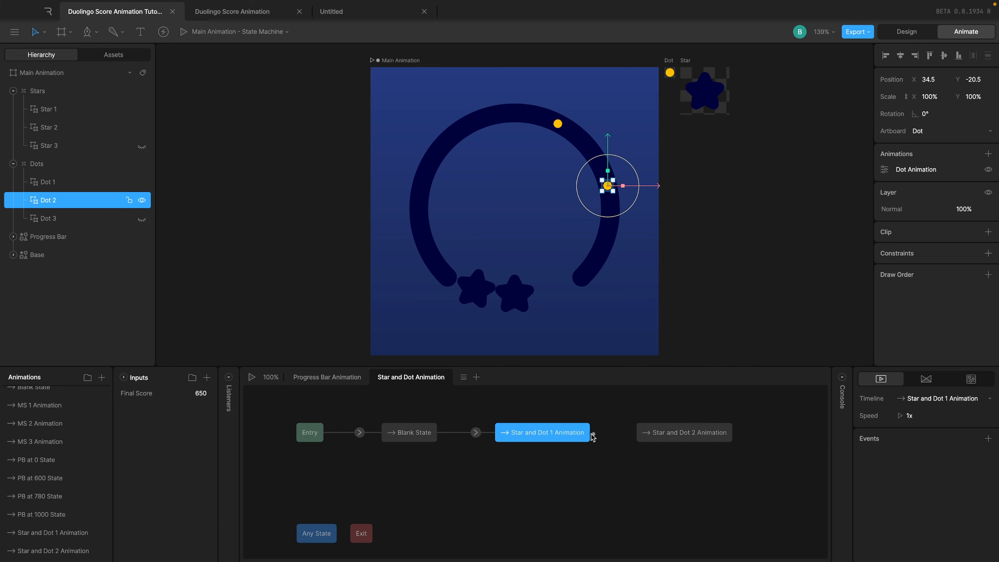
pyautogui.moveTo(593, 437); pyautogui.dragTo(654, 437)
pyautogui.hscroll(3, 617, 444)
pyautogui.click(484, 446)
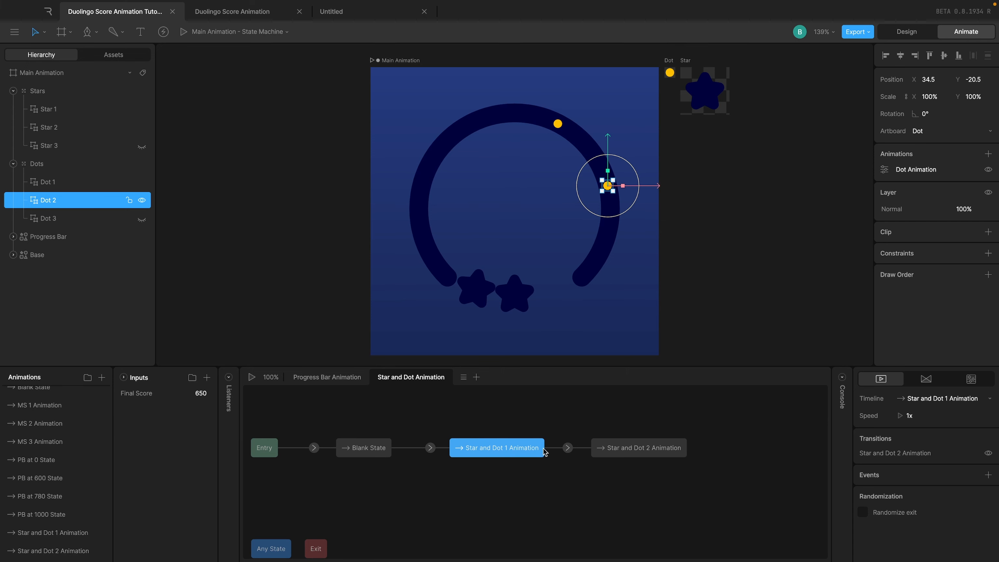
pyautogui.click(630, 447)
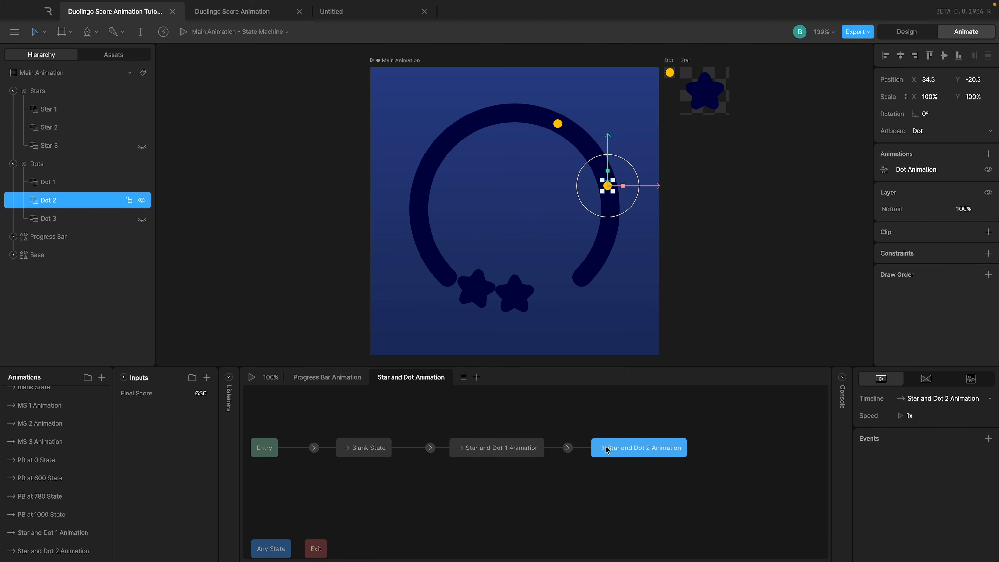
pyautogui.click(464, 451)
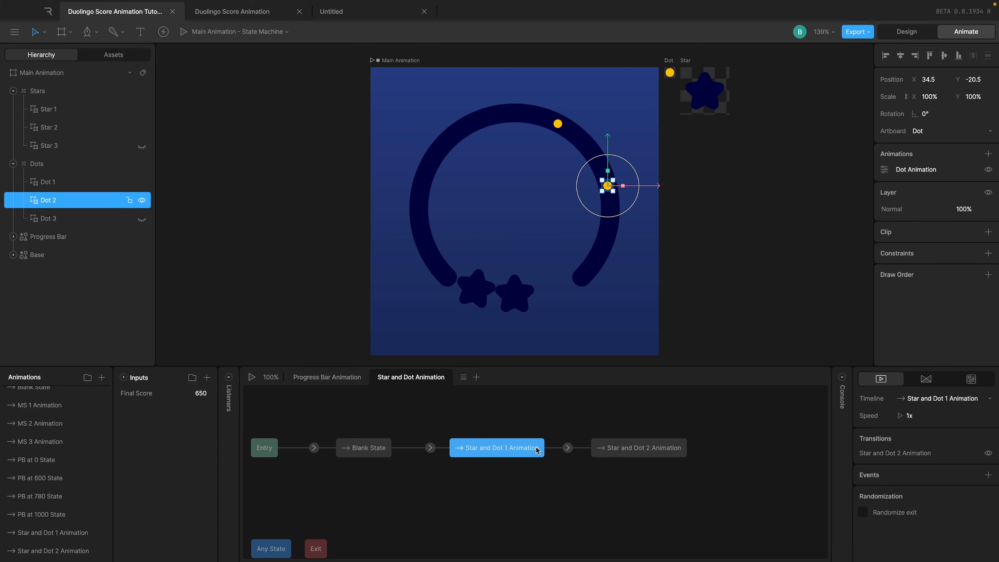
pyautogui.click(612, 455)
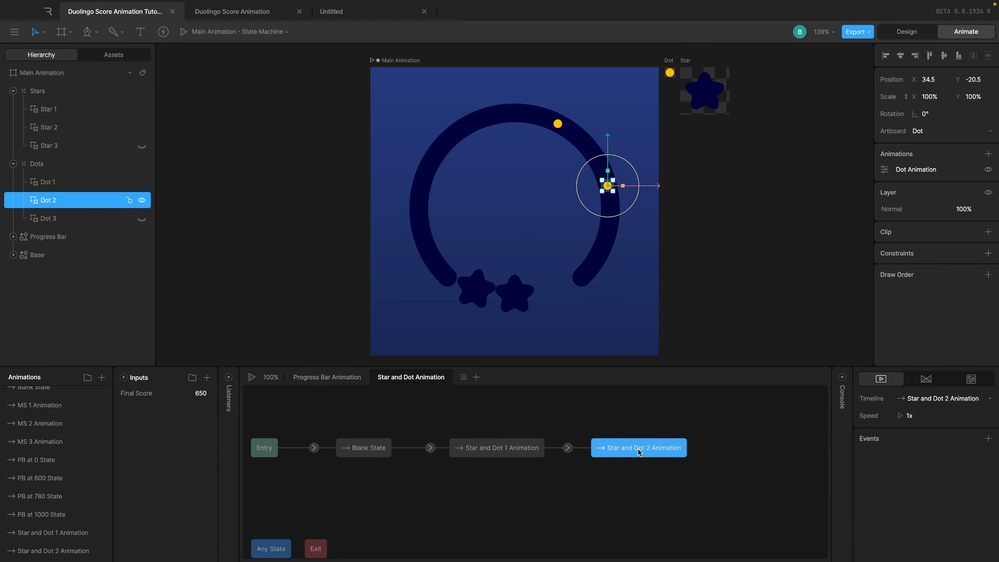
# Step: Add a Final Score >= 780 condition to the transition from Star and Dot 1 Animation to Star and Dot 2 Animation
pyautogui.click(568, 448)
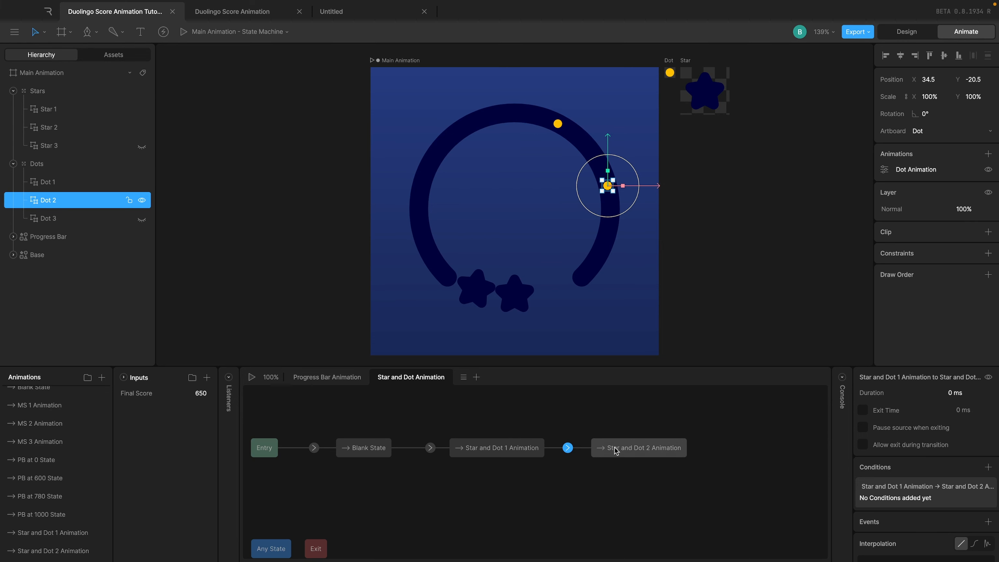
pyautogui.scroll(-3, 955, 481)
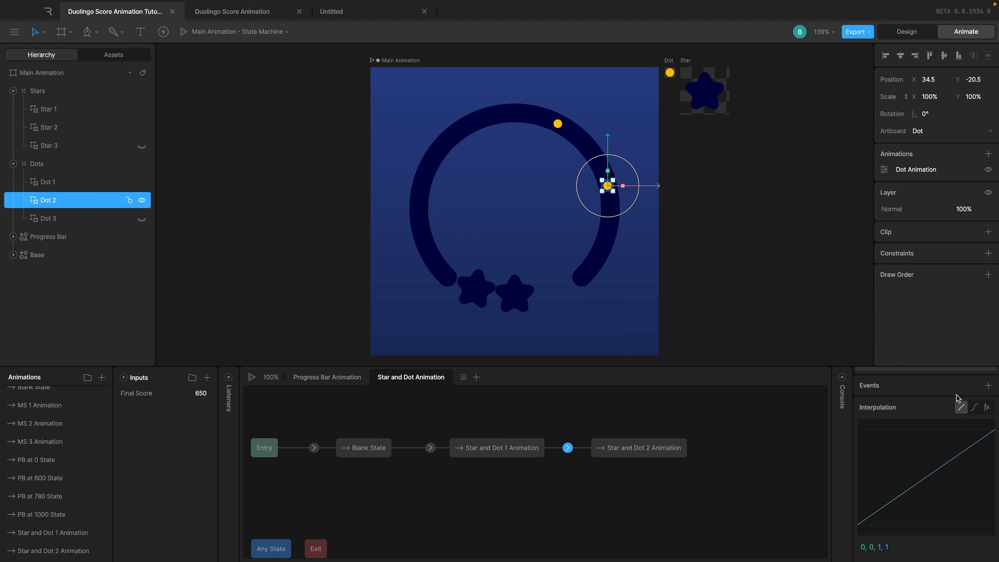
pyautogui.click(989, 391)
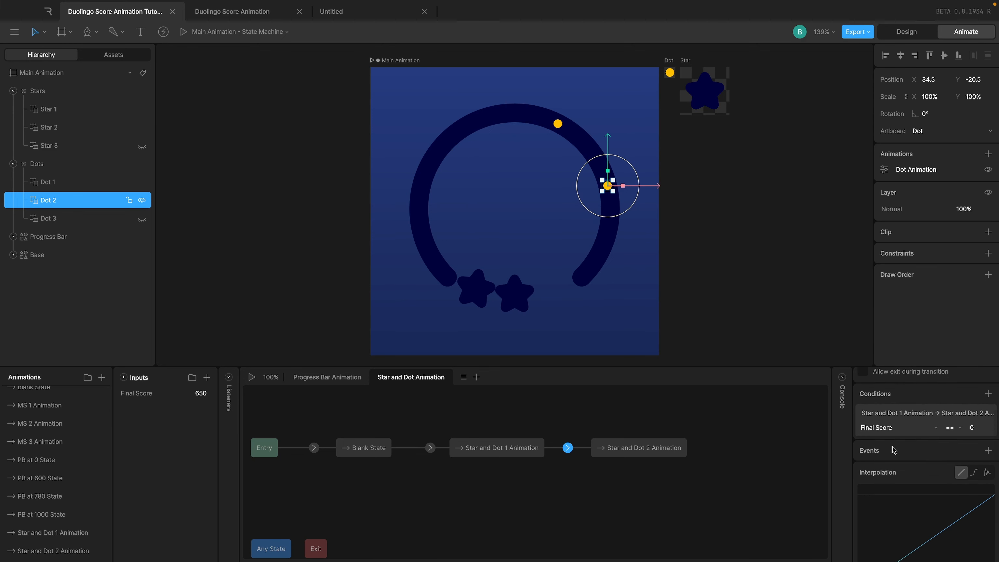
pyautogui.click(952, 428)
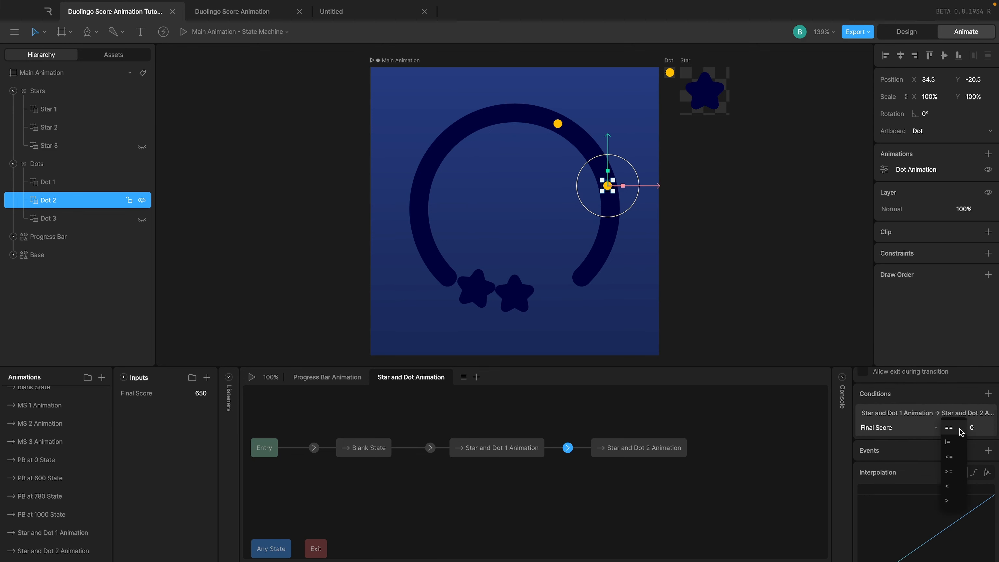
pyautogui.click(957, 475)
pyautogui.click(977, 428)
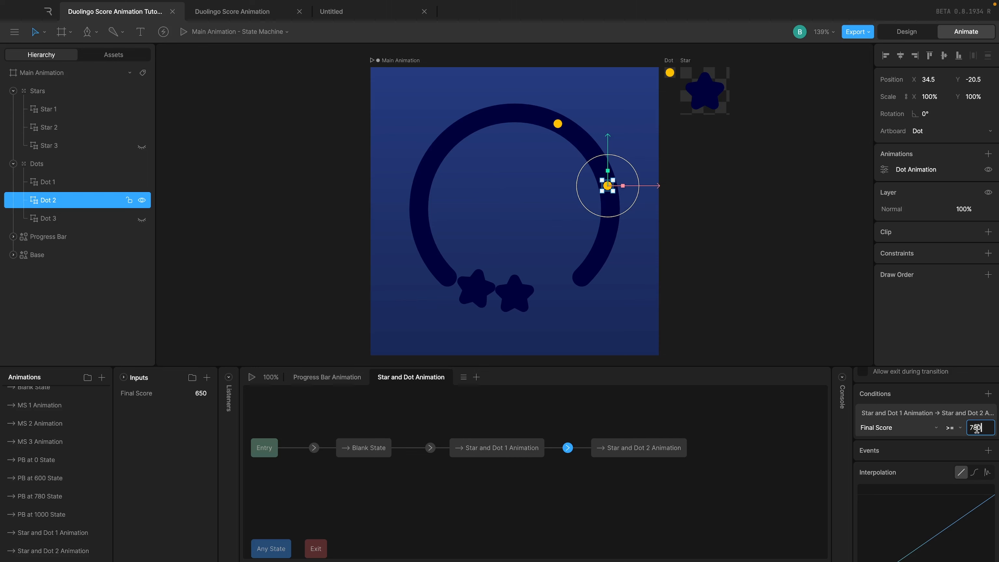
pyautogui.press('Return')
pyautogui.click(323, 433)
pyautogui.click(338, 358)
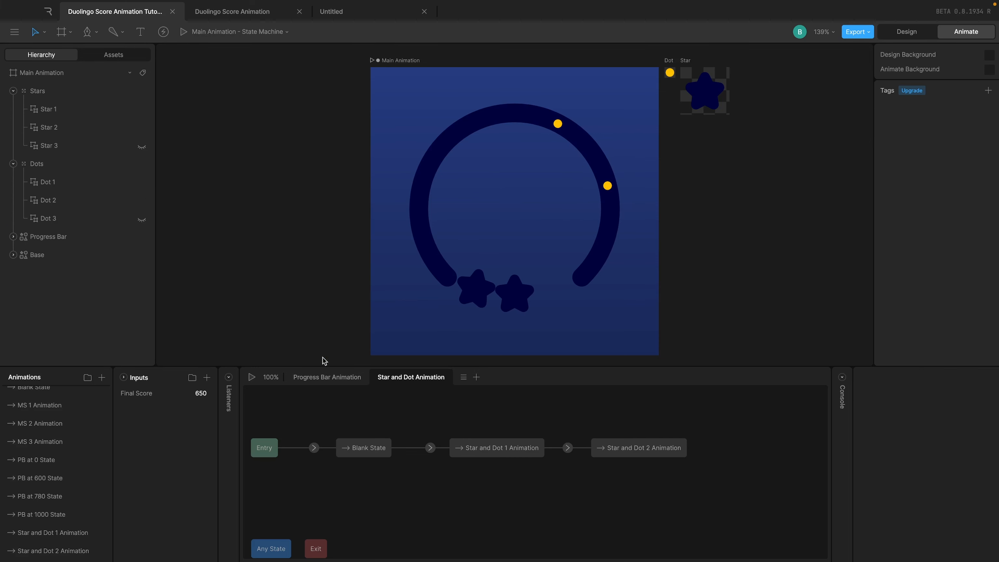
# Step: Play the state machine with Final Score at 650, and replay it with Final Score set to 900 to check both stars and dots
pyautogui.click(252, 378)
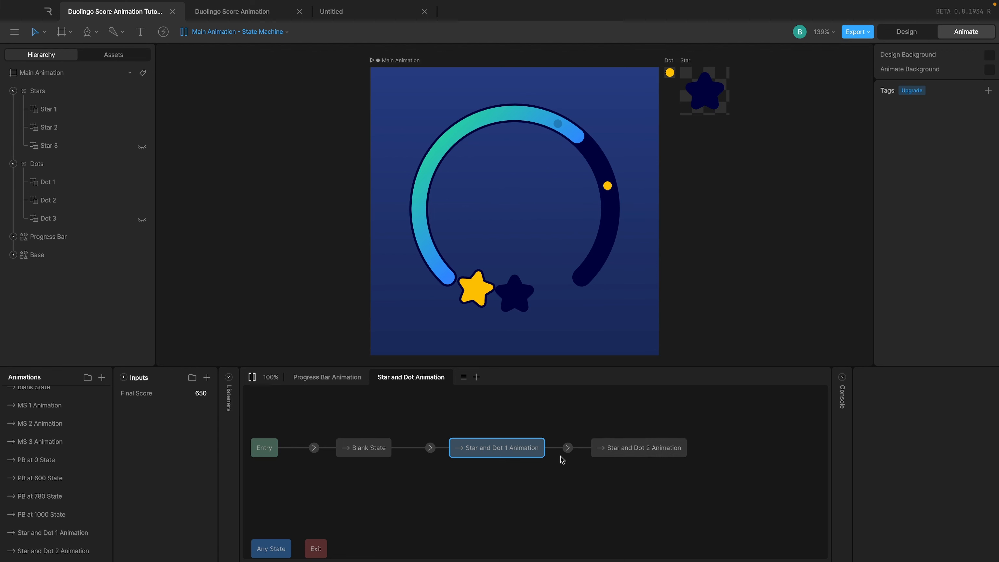
pyautogui.click(202, 393)
pyautogui.press('BackSpace')
pyautogui.write('900')
pyautogui.click(252, 378)
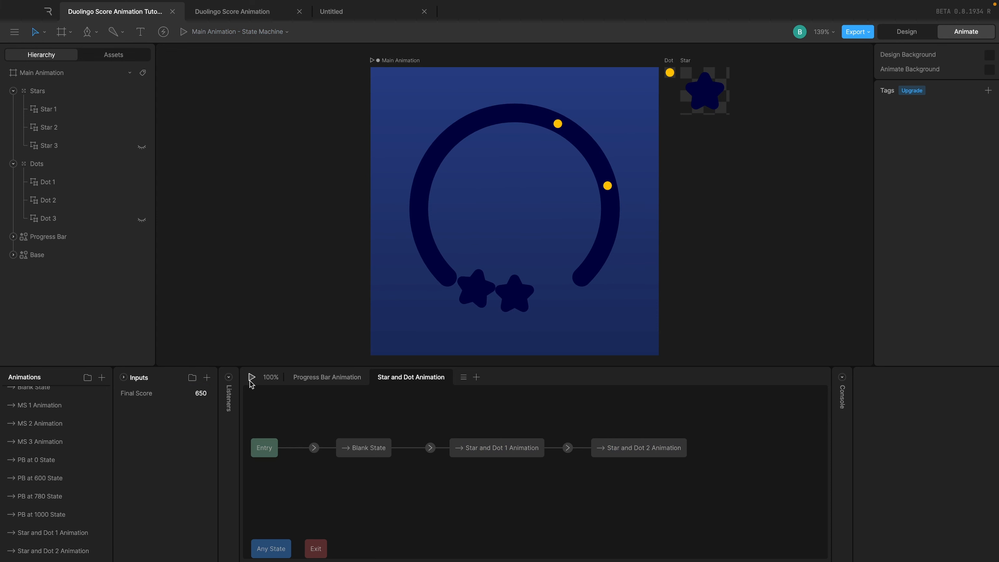
pyautogui.click(201, 392)
pyautogui.write('650')
pyautogui.press('Return')
pyautogui.click(252, 378)
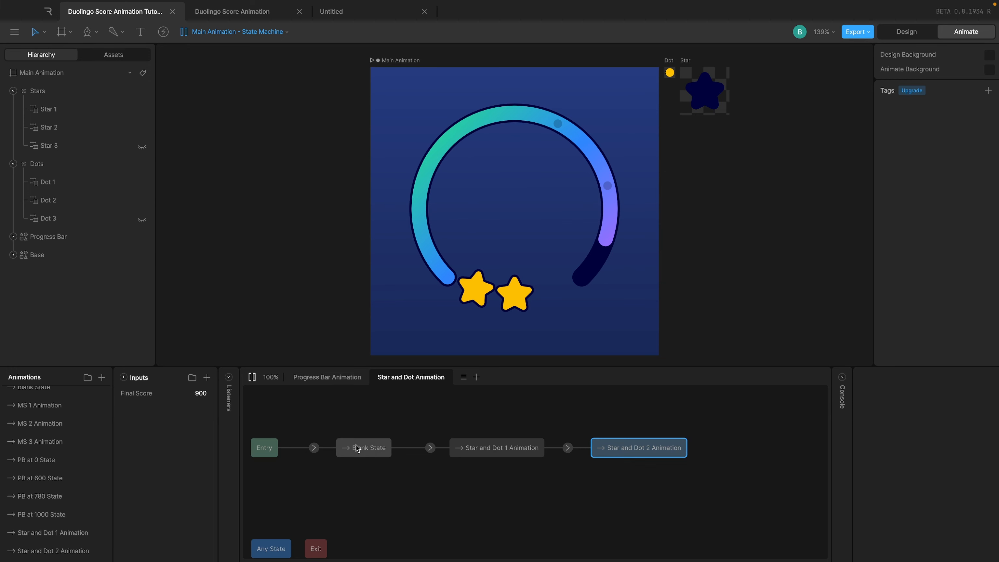
pyautogui.click(248, 378)
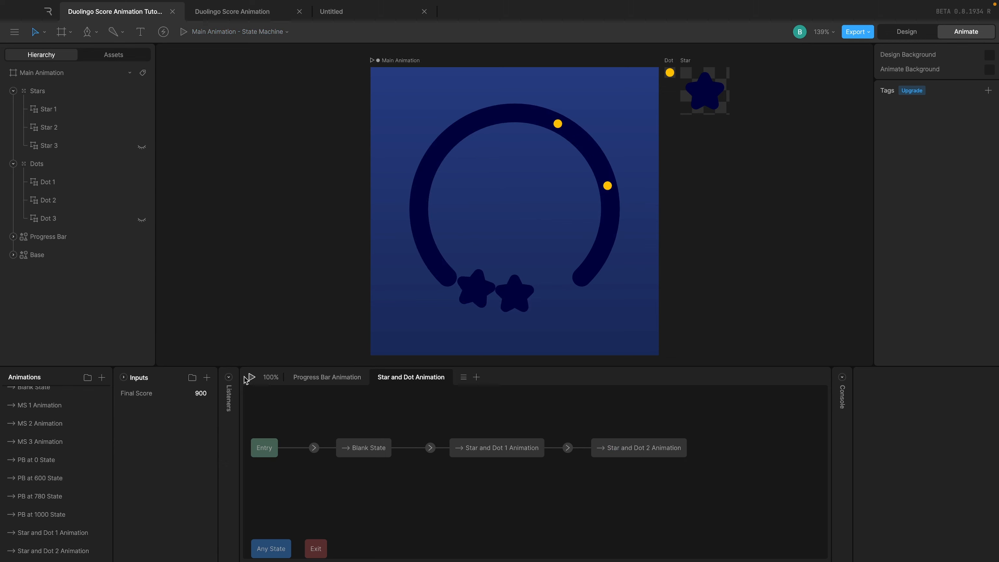
pyautogui.click(248, 378)
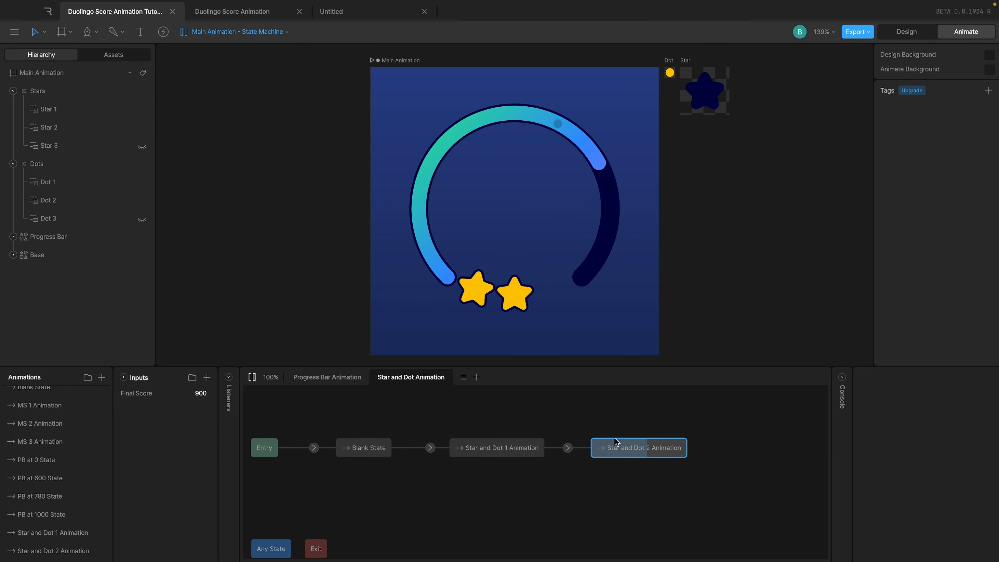
# Step: Enable and set an exit time on the transition from Star and Dot 1 Animation to Star and Dot 2 Animation
pyautogui.click(680, 456)
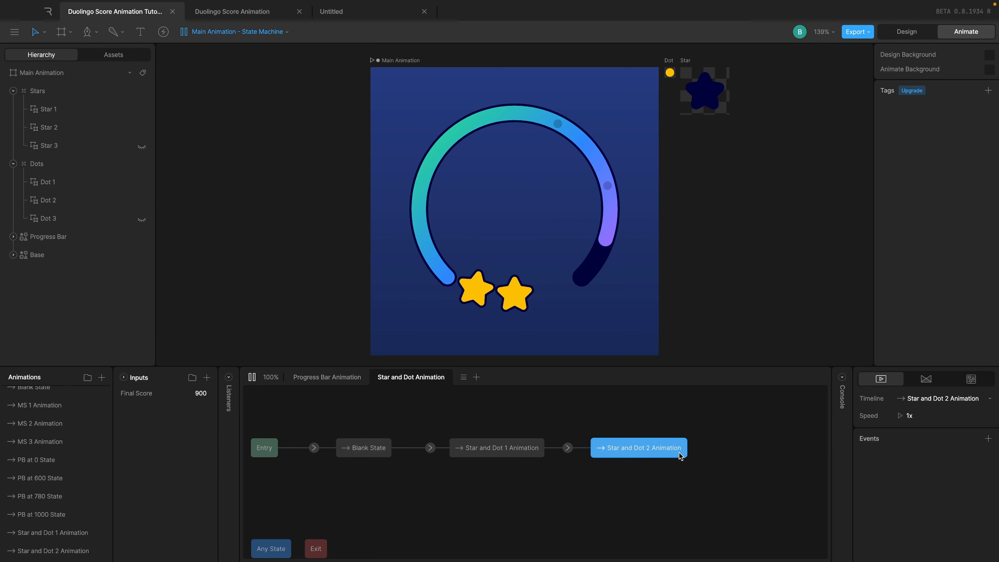
pyautogui.click(512, 454)
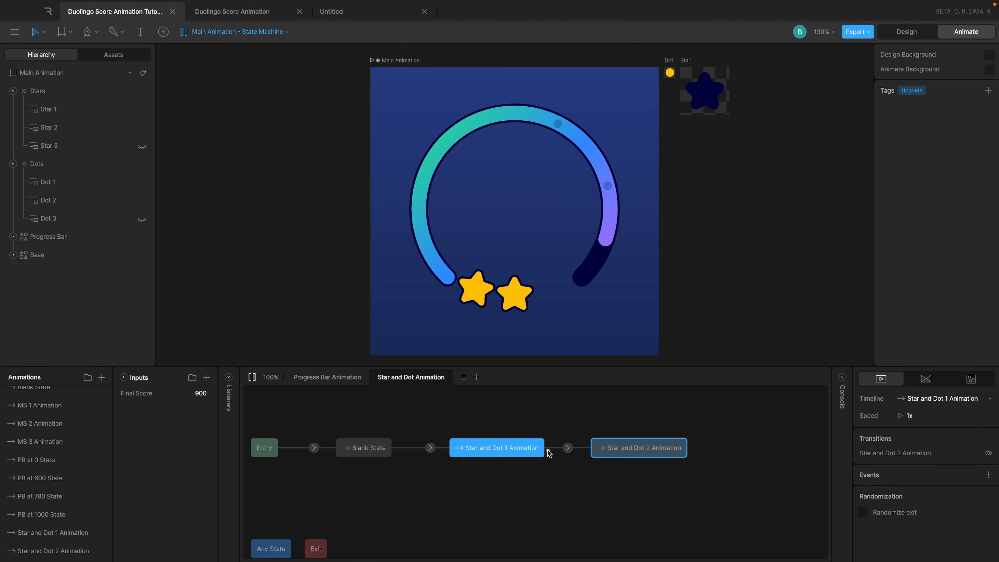
pyautogui.click(567, 448)
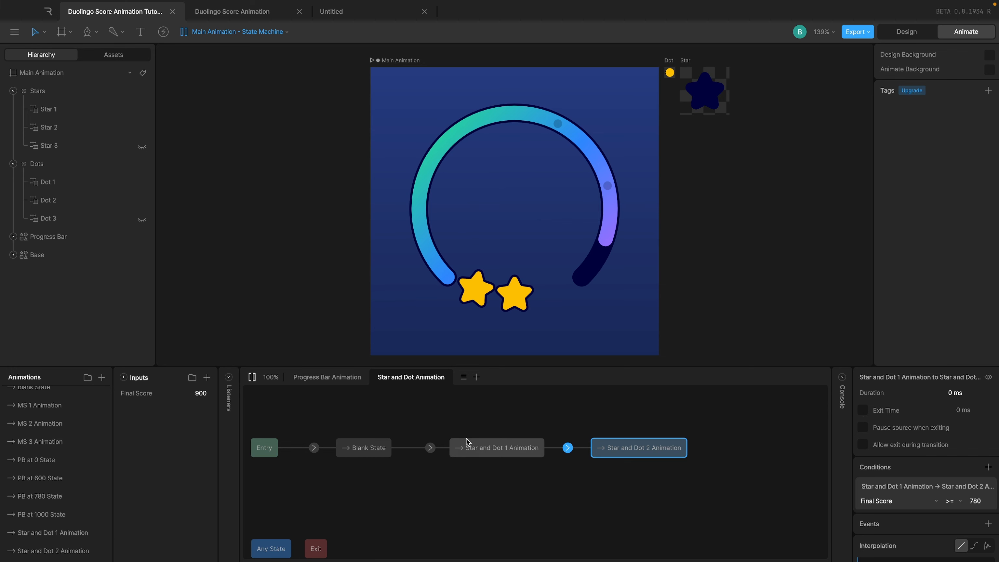
pyautogui.click(863, 411)
pyautogui.click(972, 416)
pyautogui.press('Return')
pyautogui.click(619, 418)
# Step: Replay the state machine with Final Score at 900 to check the timing between the first and second star animations
pyautogui.click(252, 378)
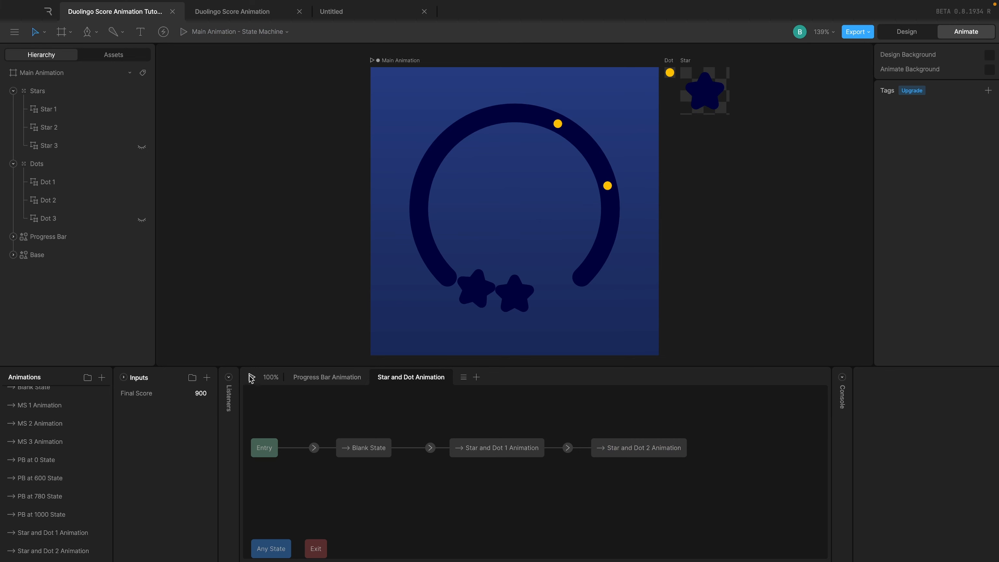
pyautogui.click(251, 378)
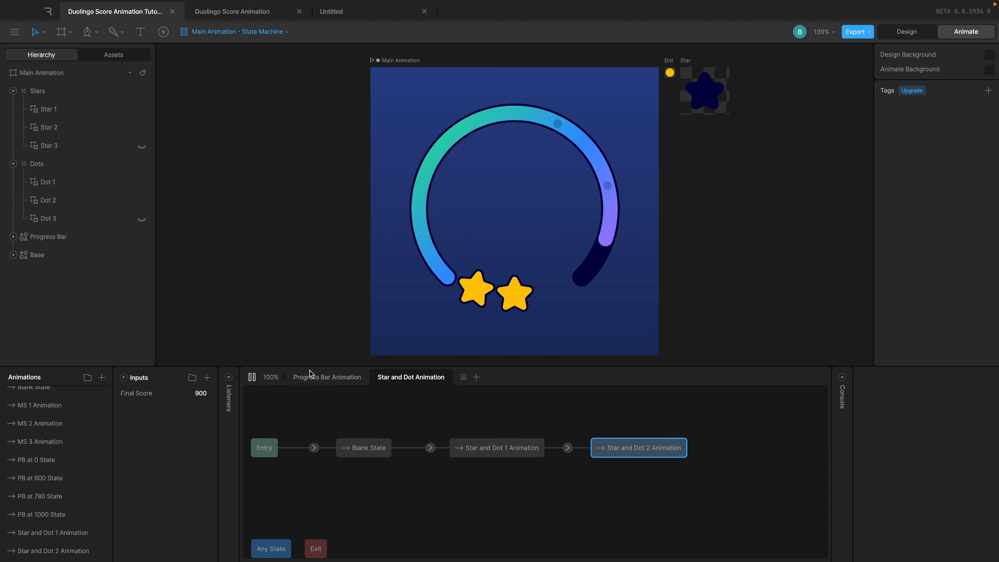
pyautogui.click(251, 378)
pyautogui.click(251, 378)
# Step: Create a new timeline and move it to the end of the animations list, below Star and Dot 2 Animation
pyautogui.click(59, 551)
pyautogui.click(102, 377)
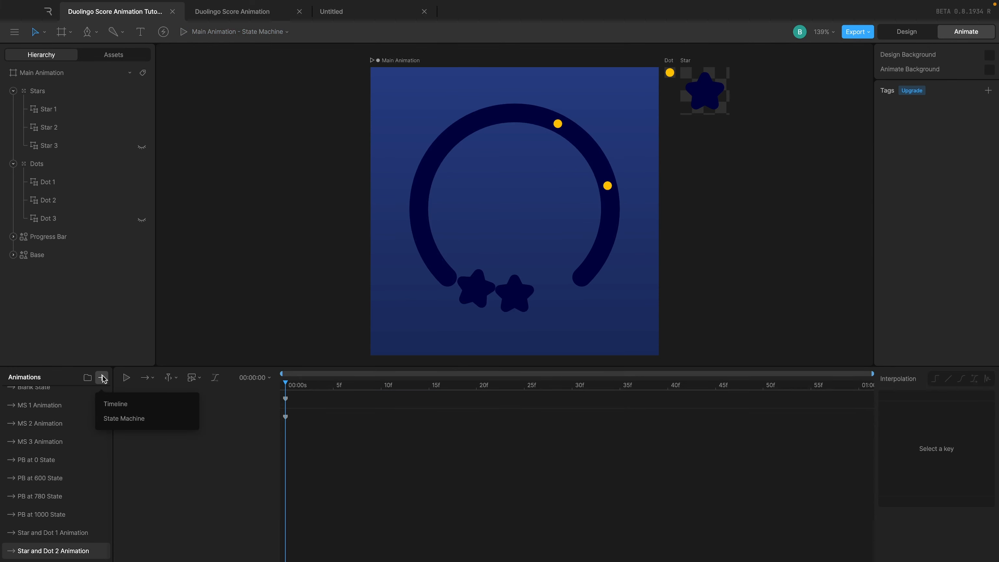
pyautogui.click(106, 403)
pyautogui.moveTo(48, 394); pyautogui.dragTo(41, 556)
# Step: Rename the new timeline as Star and Dot 3 Animation, reusing the name of the Star and Dot 2 Animation timeline
pyautogui.doubleClick(50, 538)
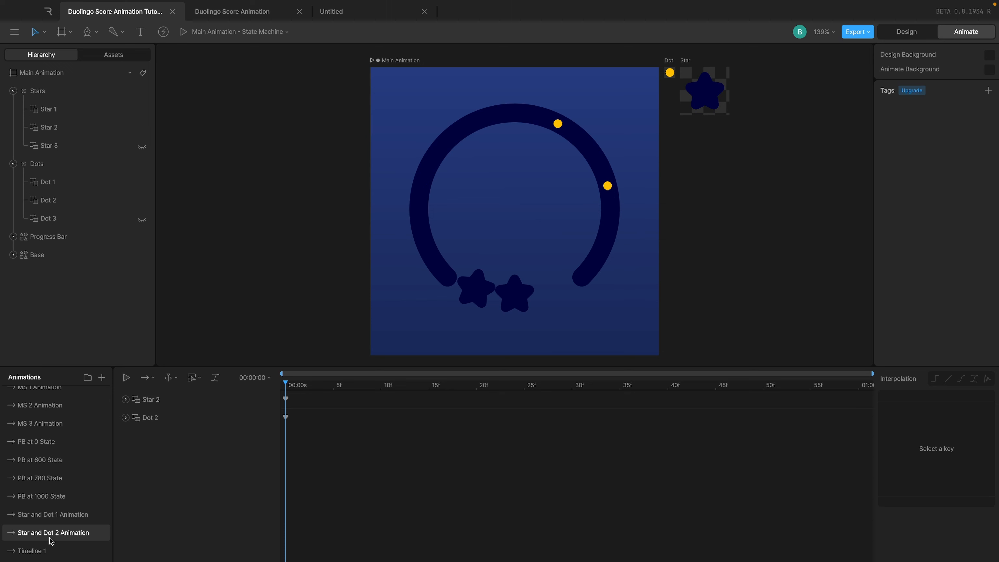
pyautogui.hotkey('ctrl', 'c')
pyautogui.doubleClick(41, 552)
pyautogui.hotkey('ctrl', 'v')
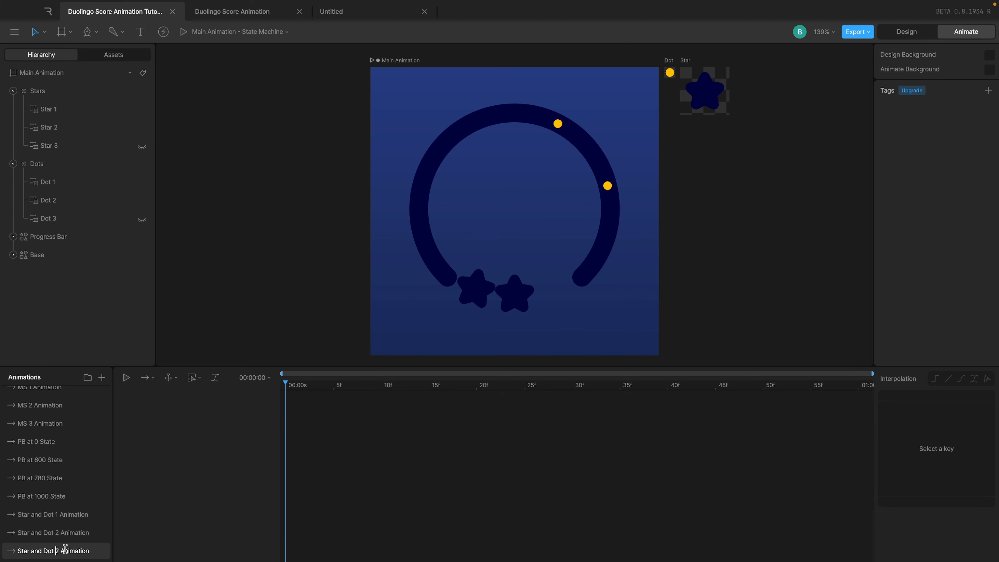
pyautogui.press('Right')
pyautogui.press('BackSpace')
pyautogui.write('3')
pyautogui.press('Return')
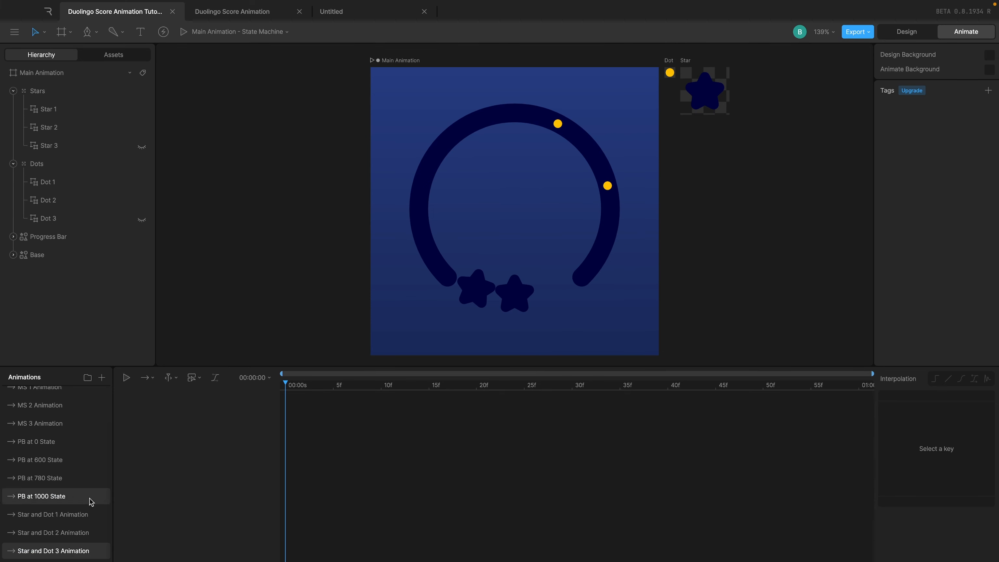
# Step: Unhide Star 3 and Dot 3, and delete the State Machine from Star 3's animations
pyautogui.click(142, 147)
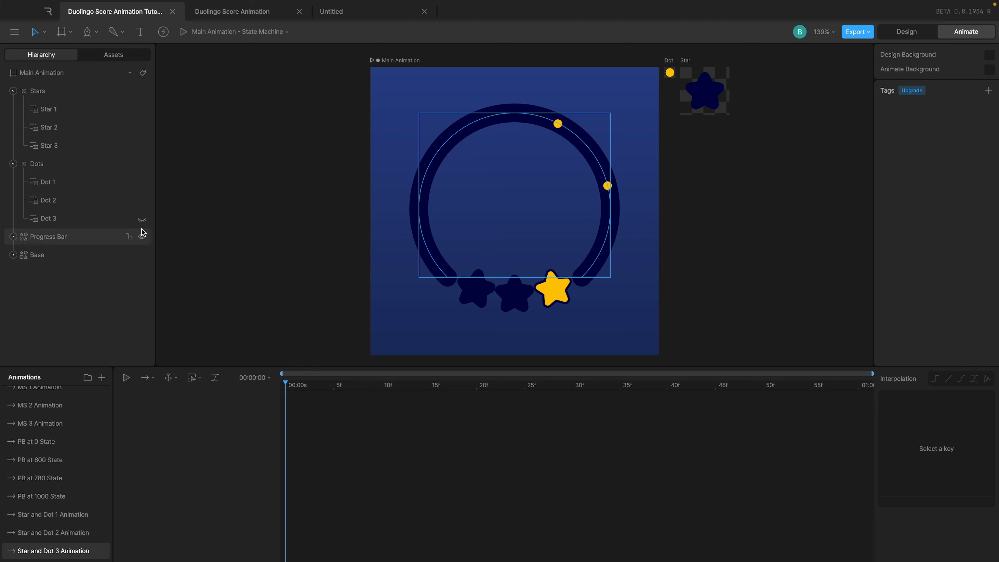
pyautogui.click(142, 219)
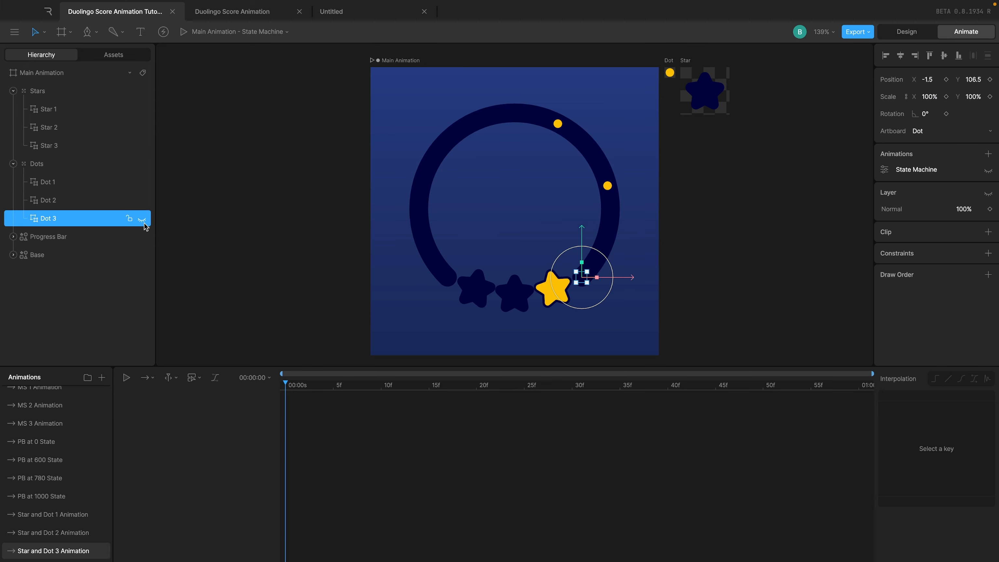
pyautogui.click(60, 144)
pyautogui.rightClick(910, 176)
pyautogui.click(945, 178)
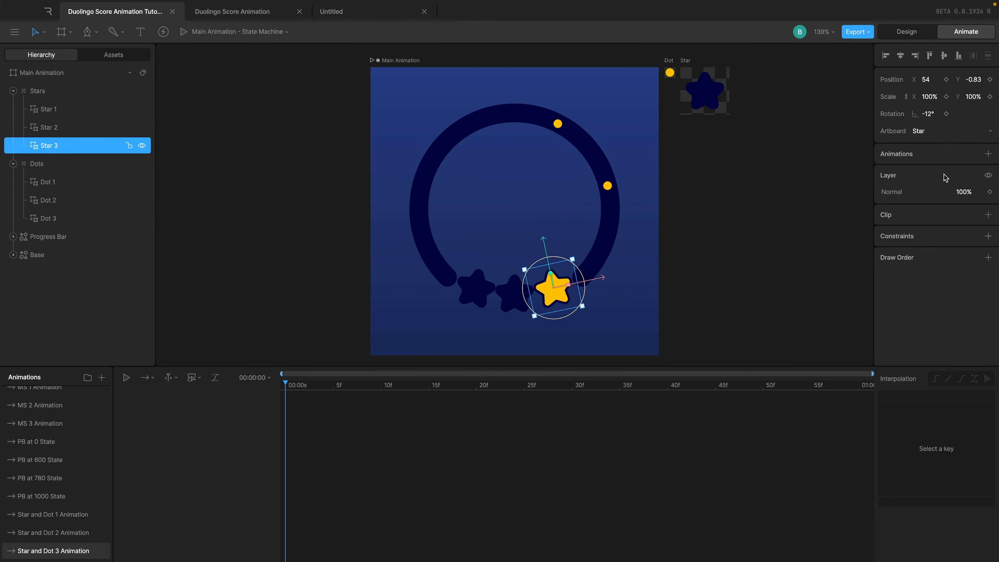
# Step: Add Star Bounce Animation to Star 3 as a Simple animation and key its Playing option at frame 0
pyautogui.click(988, 154)
pyautogui.moveTo(931, 196)
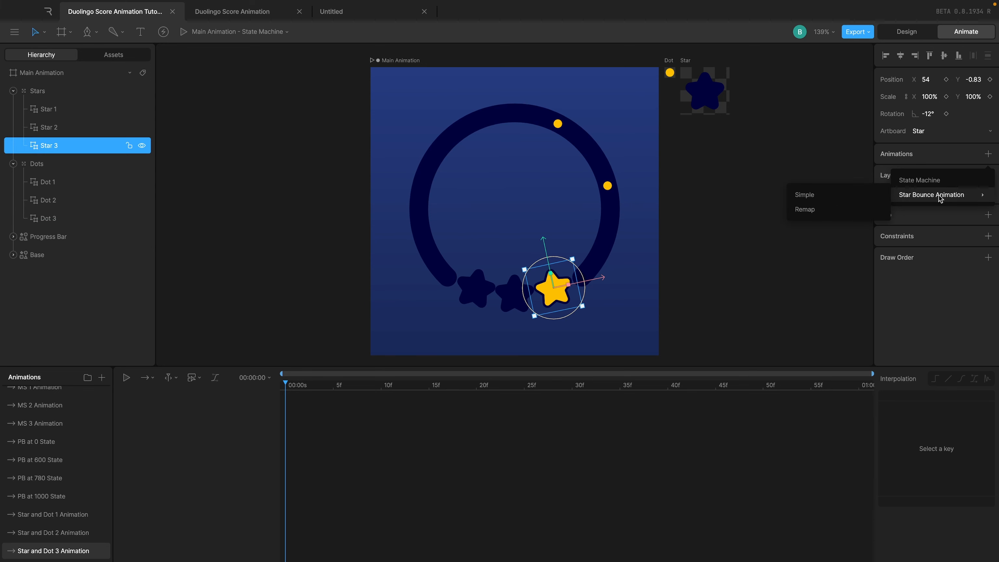
pyautogui.click(806, 194)
pyautogui.click(884, 169)
pyautogui.click(860, 244)
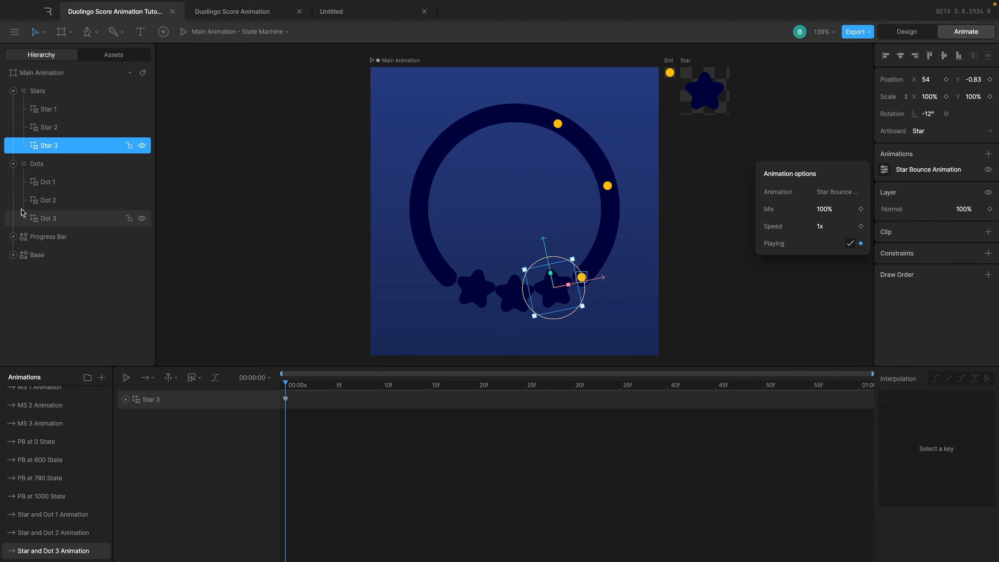
# Step: Replace Dot 3's State Machine with Dot Animation as a Simple animation, and key its Playing option at frame 0
pyautogui.click(61, 218)
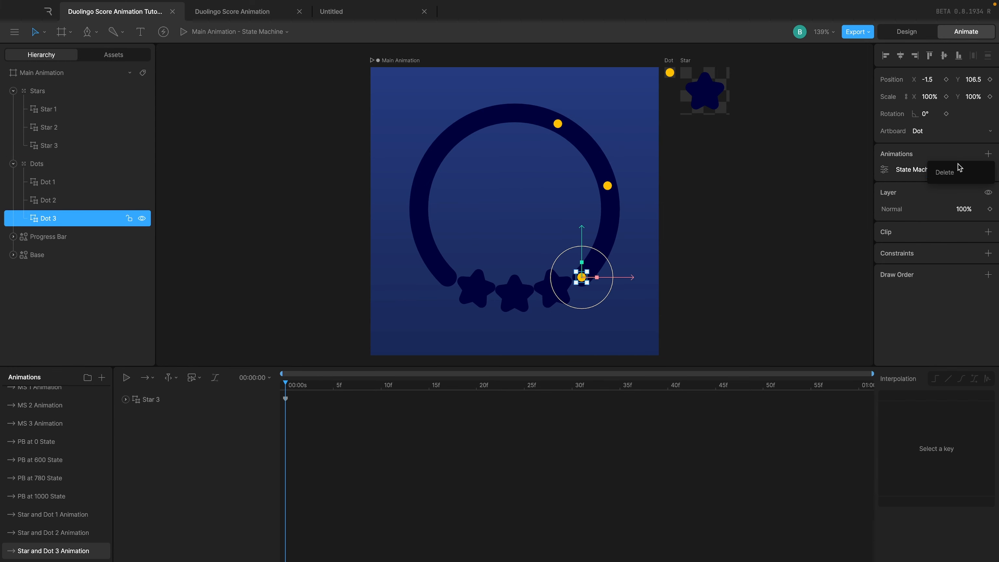
pyautogui.click(967, 168)
pyautogui.click(988, 154)
pyautogui.moveTo(939, 194)
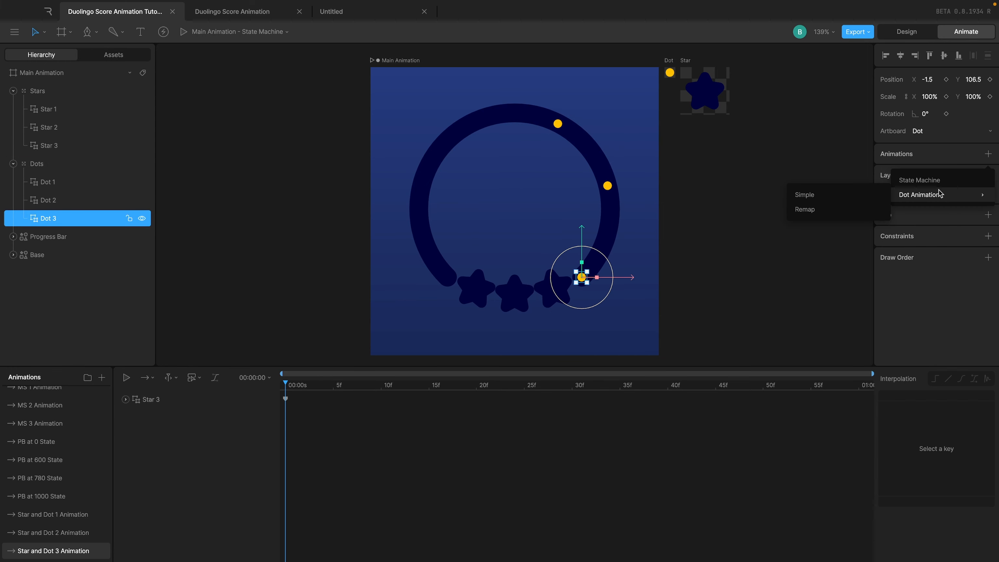
pyautogui.click(877, 195)
pyautogui.click(884, 170)
pyautogui.click(861, 244)
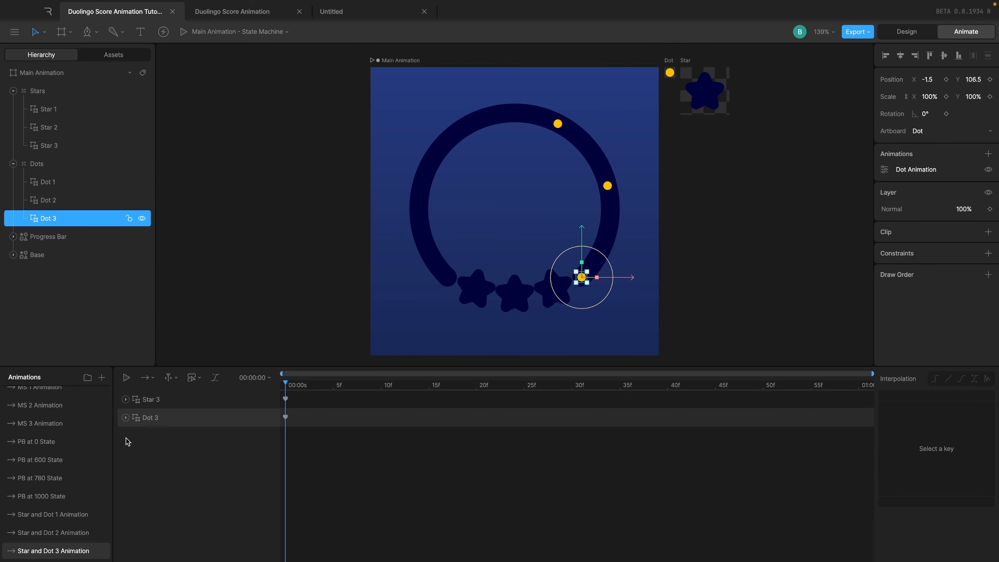
# Step: Add Star and Dot 3 Animation to the state machine's Star and Dot Animation layer and connect Star and Dot 2 Animation to it
pyautogui.scroll(2, 78, 411)
pyautogui.click(49, 394)
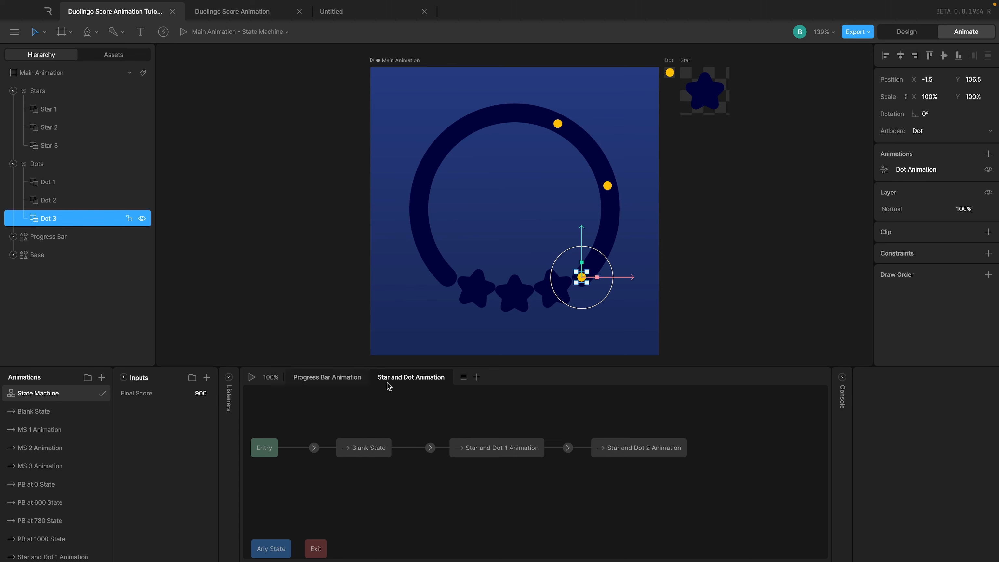
pyautogui.hscroll(-2, 449, 408)
pyautogui.hscroll(2, 707, 458)
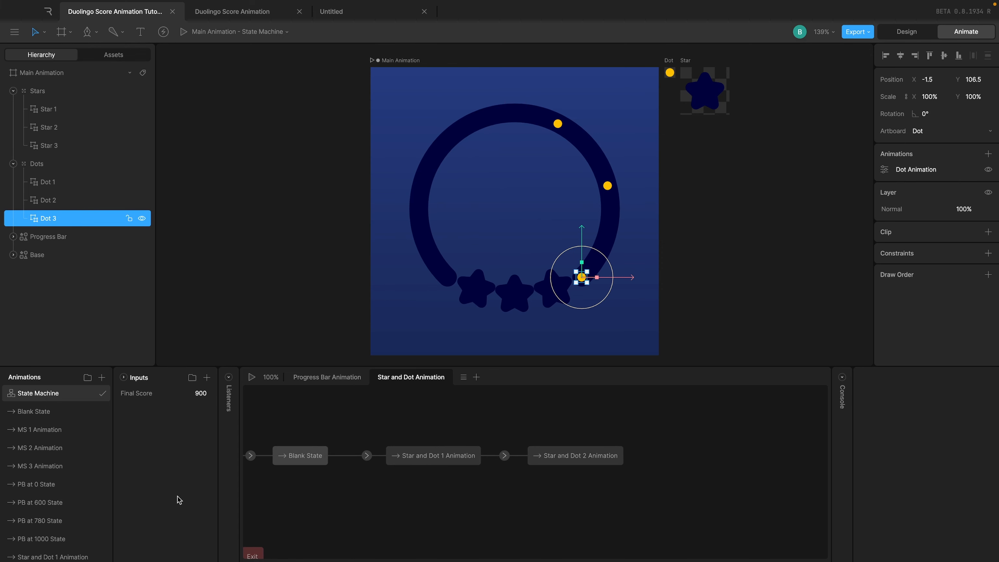
pyautogui.scroll(-2, 55, 492)
pyautogui.moveTo(39, 550)
pyautogui.mouseDown()
pyautogui.moveTo(695, 438)
pyautogui.moveTo(697, 456)
pyautogui.mouseUp()
pyautogui.moveTo(626, 456); pyautogui.dragTo(670, 455)
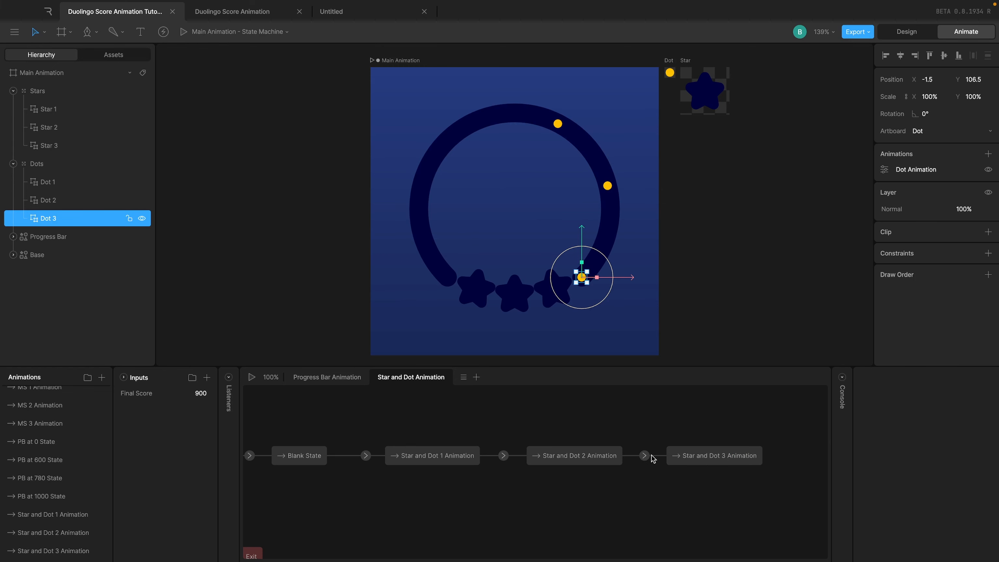
# Step: Enable Exit Time on the transition from Star and Dot 2 Animation to Star and Dot 3 Animation and set it to 100%
pyautogui.click(645, 456)
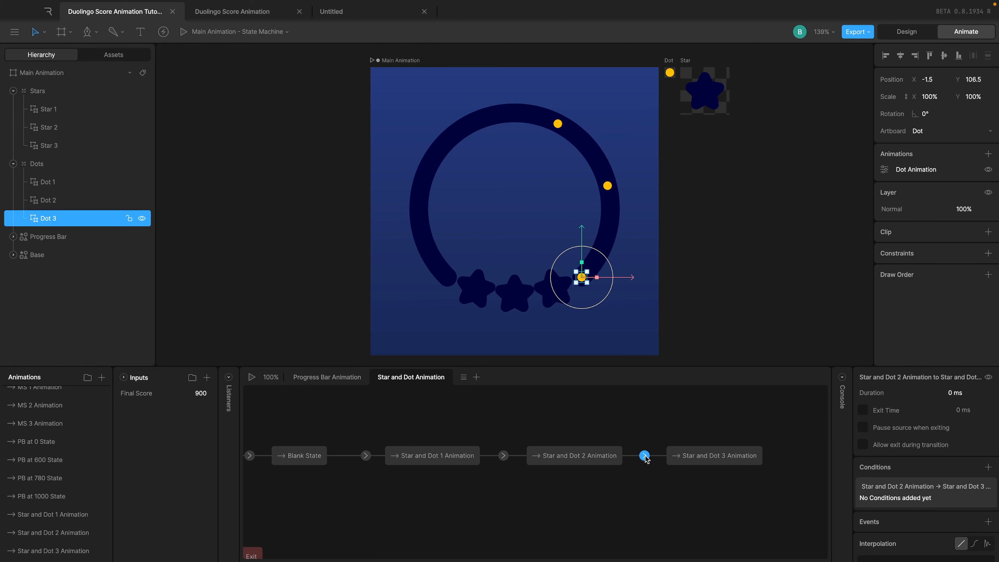
pyautogui.click(580, 456)
pyautogui.click(645, 456)
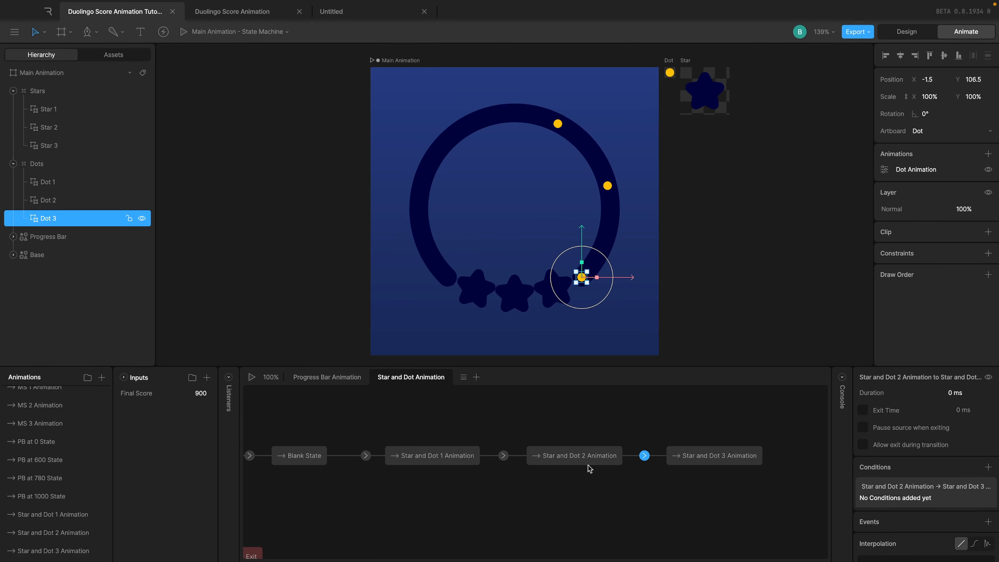
pyautogui.click(861, 412)
pyautogui.click(981, 417)
pyautogui.press('Return')
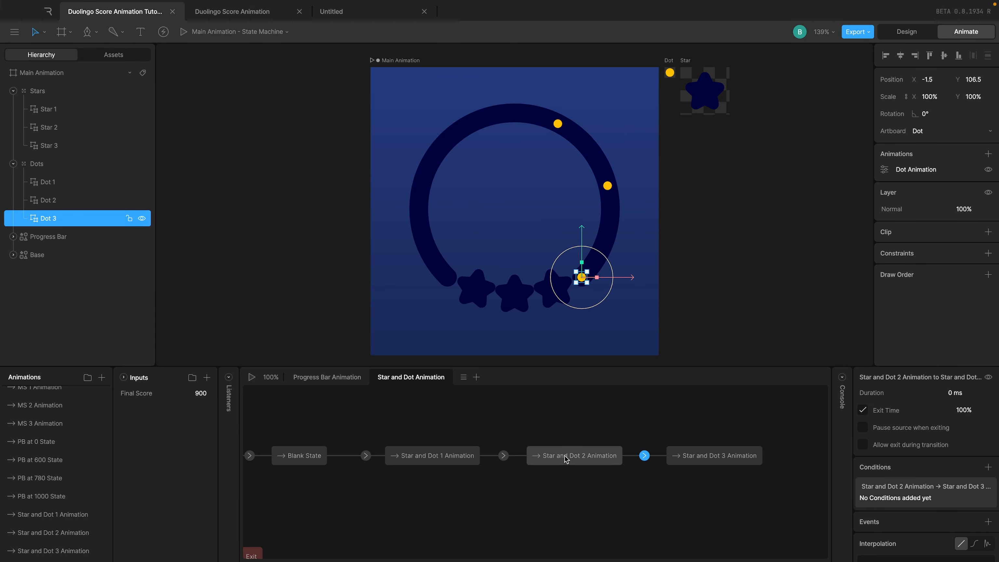
# Step: Add the condition Final Score == 1000 to the transition from Star and Dot 2 Animation to Star and Dot 3 Animation
pyautogui.click(691, 460)
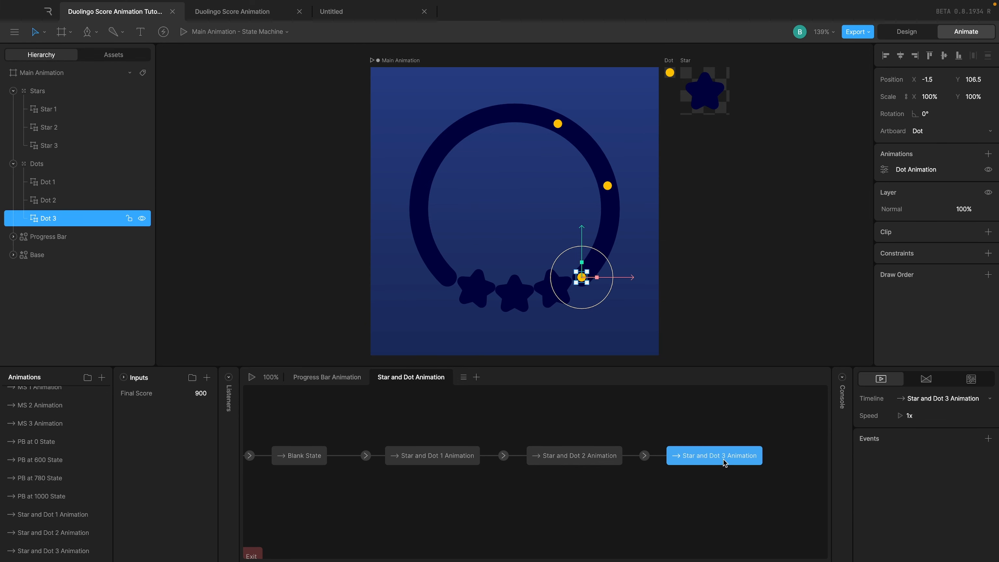
pyautogui.click(644, 455)
pyautogui.scroll(-2, 948, 492)
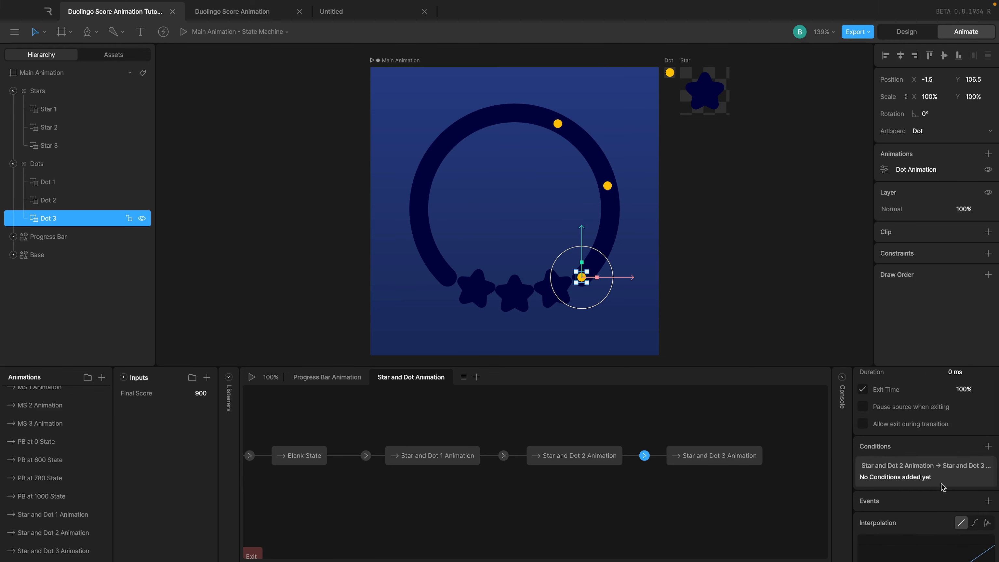
pyautogui.click(988, 446)
pyautogui.click(877, 502)
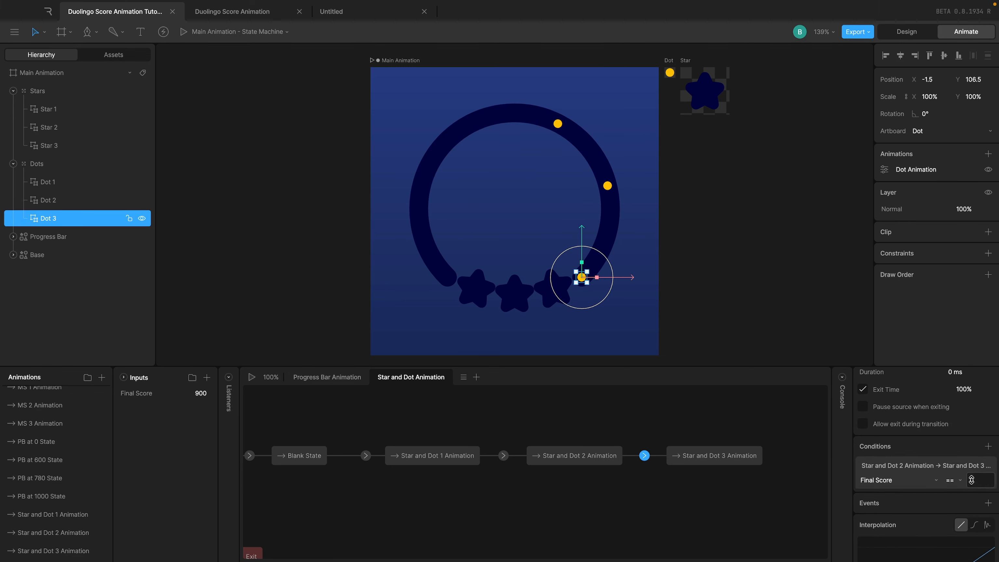
pyautogui.click(973, 480)
pyautogui.write('1000')
pyautogui.press('Return')
# Step: Examine the transition between Star and Dot 2 and 3 Animation, and scrub the Star and Dot 2 Animation timeline to relate its length to the exit time
pyautogui.click(567, 456)
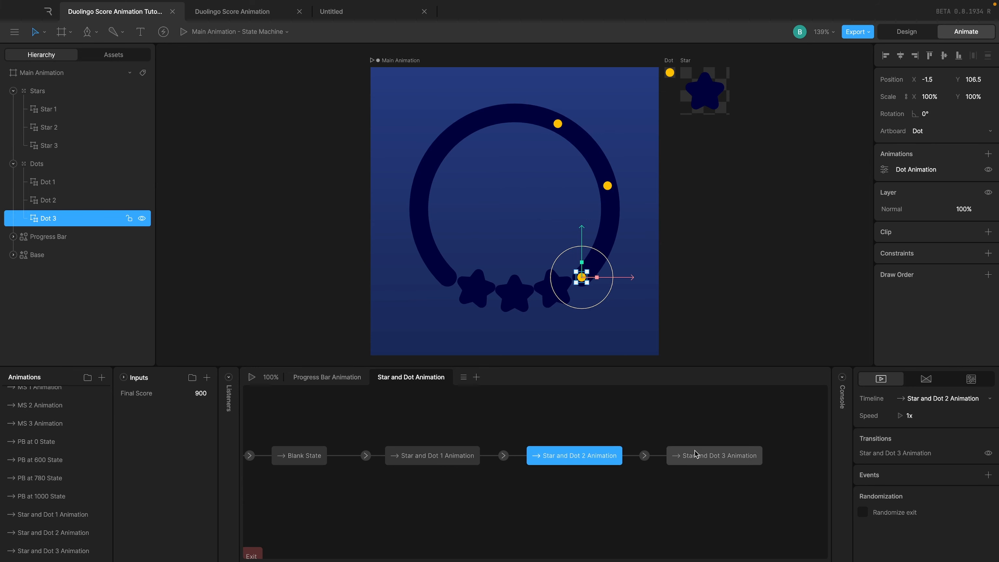
pyautogui.click(689, 456)
pyautogui.click(658, 451)
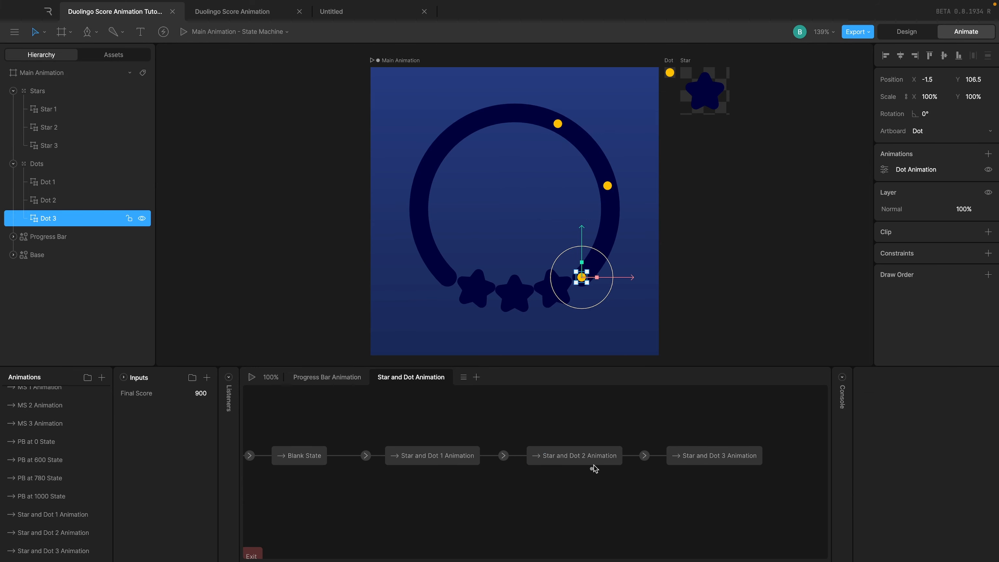
pyautogui.click(644, 456)
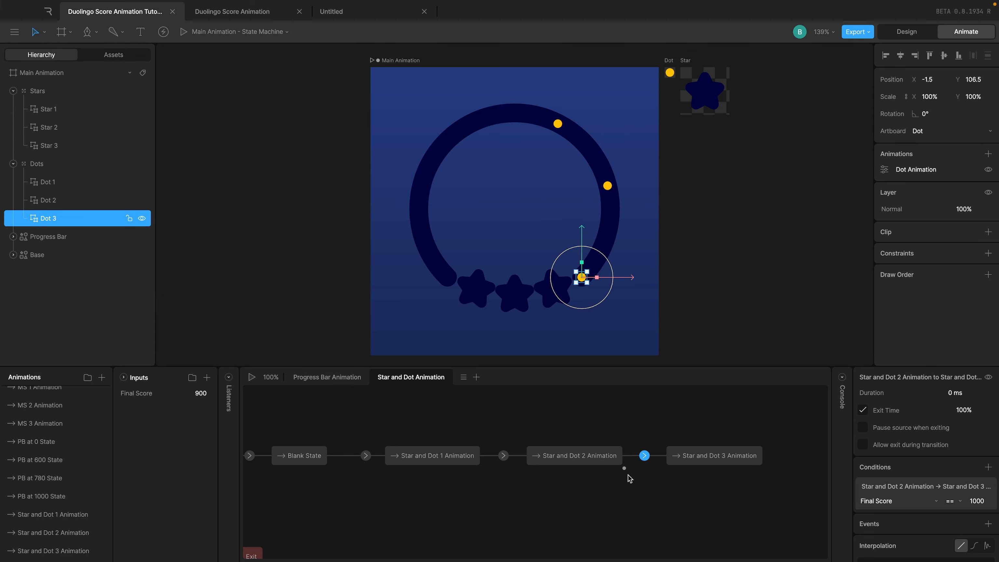
pyautogui.click(534, 459)
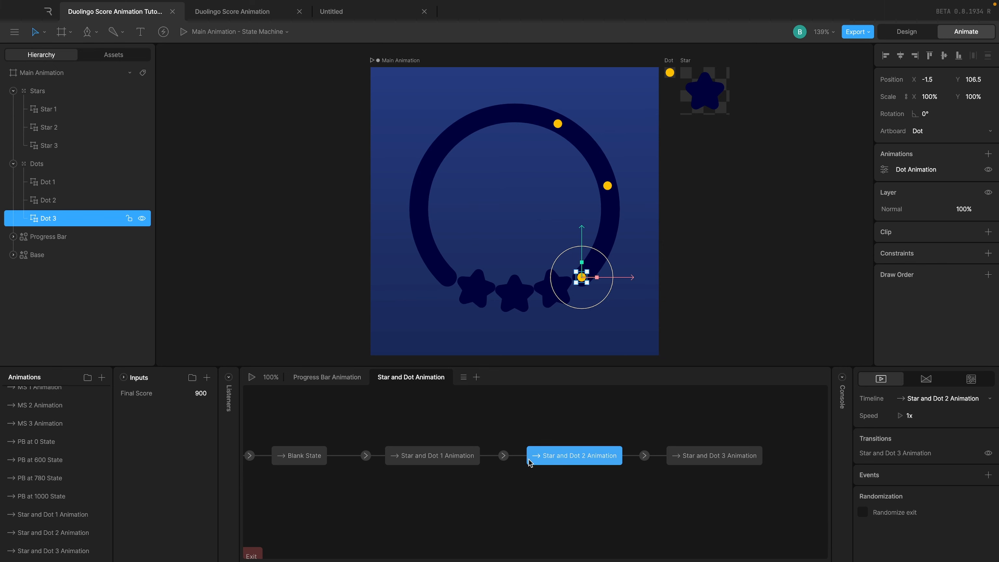
pyautogui.click(80, 534)
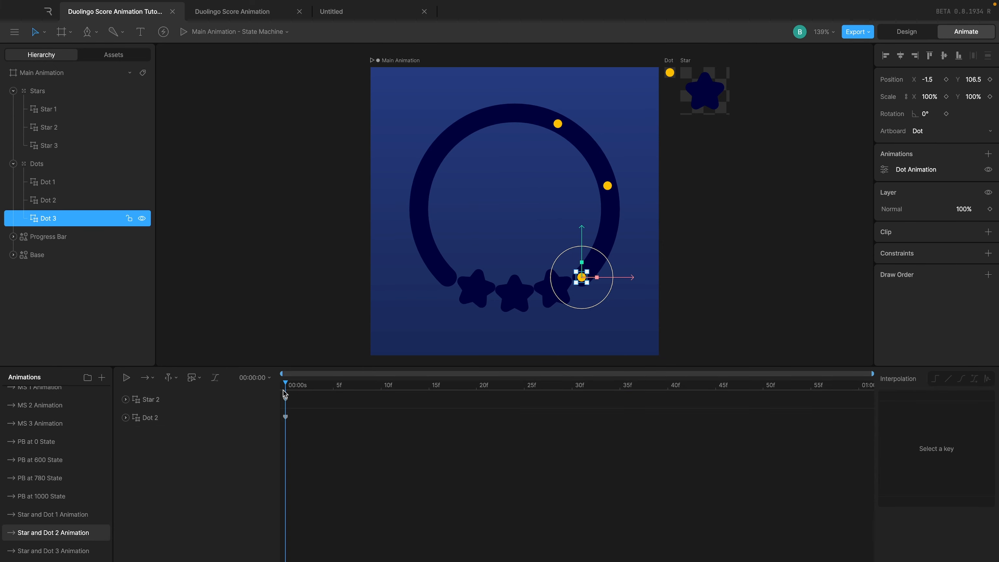
pyautogui.moveTo(288, 387); pyautogui.dragTo(891, 392)
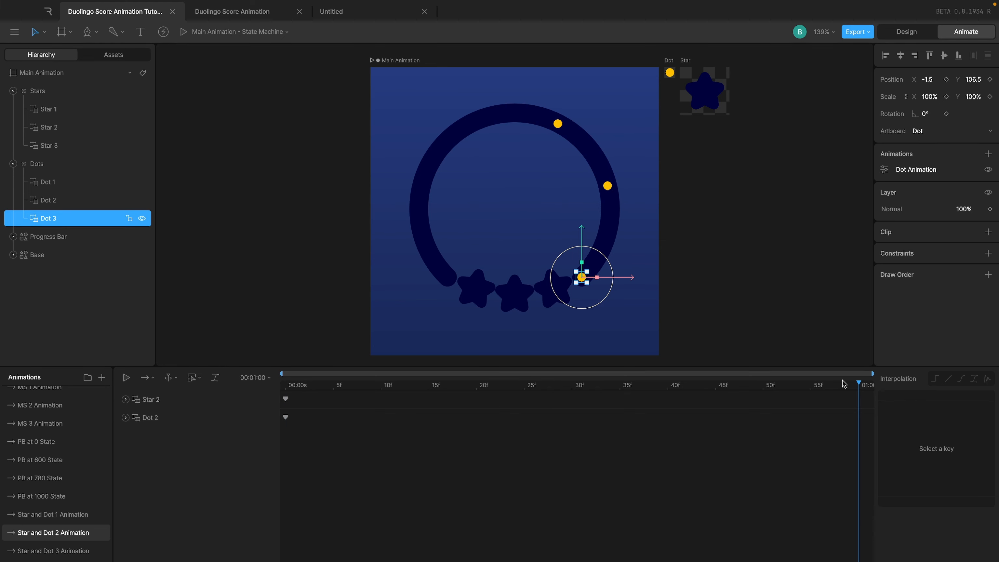
pyautogui.moveTo(288, 388); pyautogui.dragTo(931, 385)
pyautogui.moveTo(306, 381); pyautogui.dragTo(284, 382)
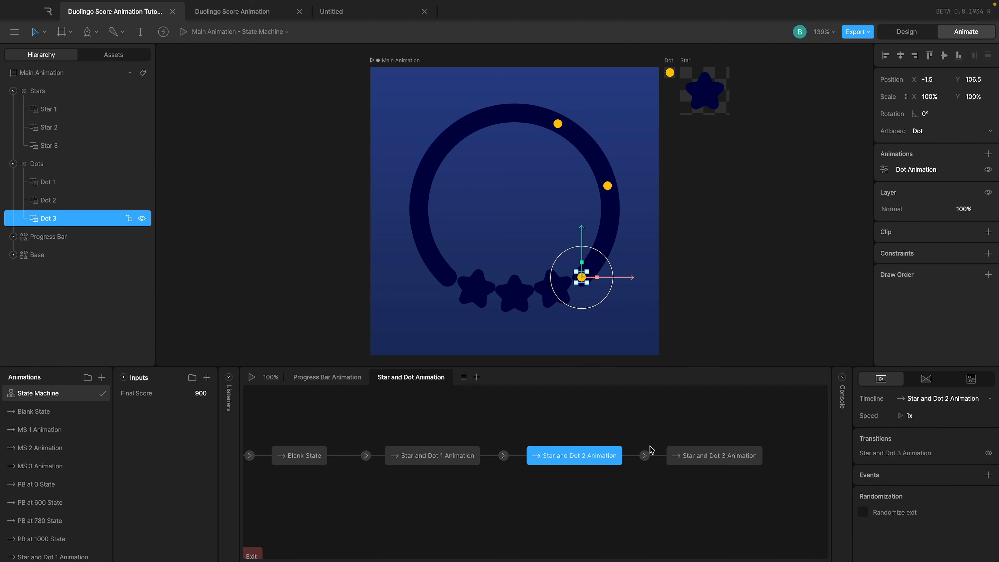
pyautogui.click(645, 456)
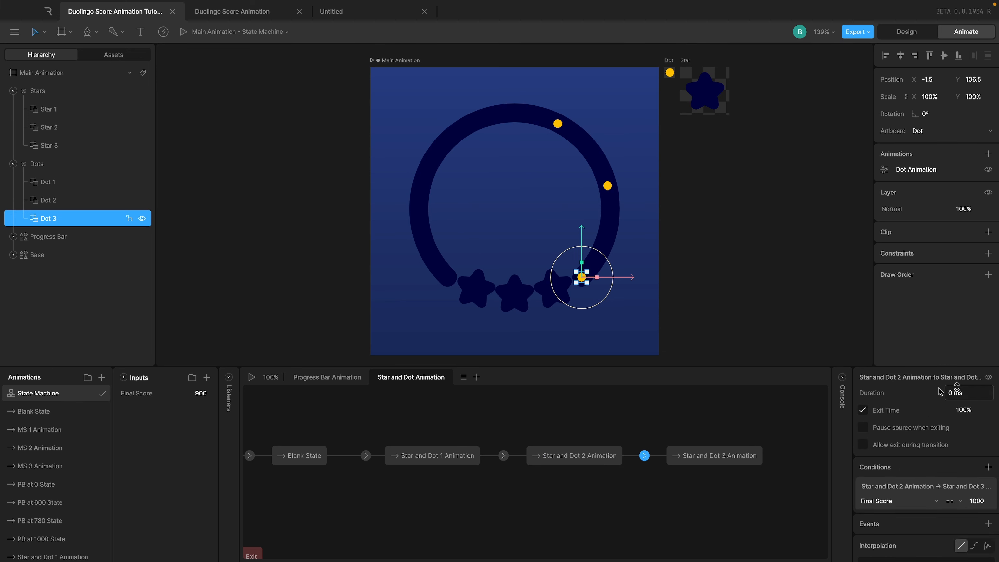
pyautogui.click(571, 456)
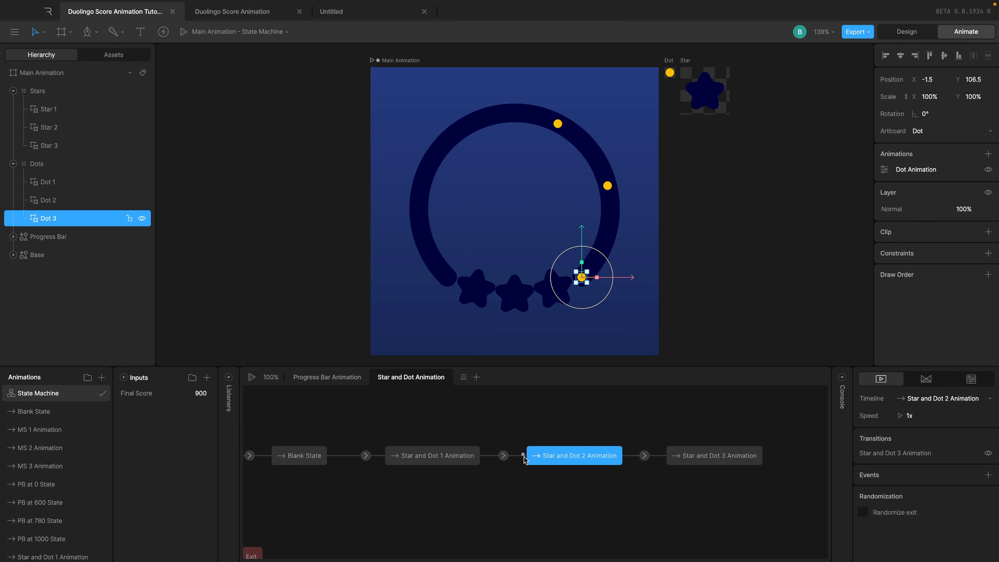
pyautogui.click(644, 455)
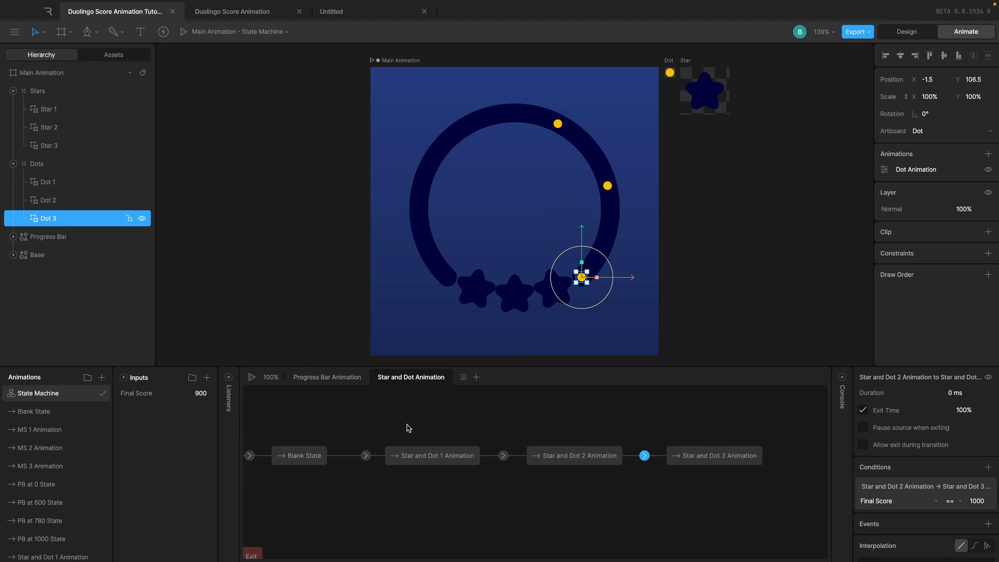
pyautogui.click(421, 429)
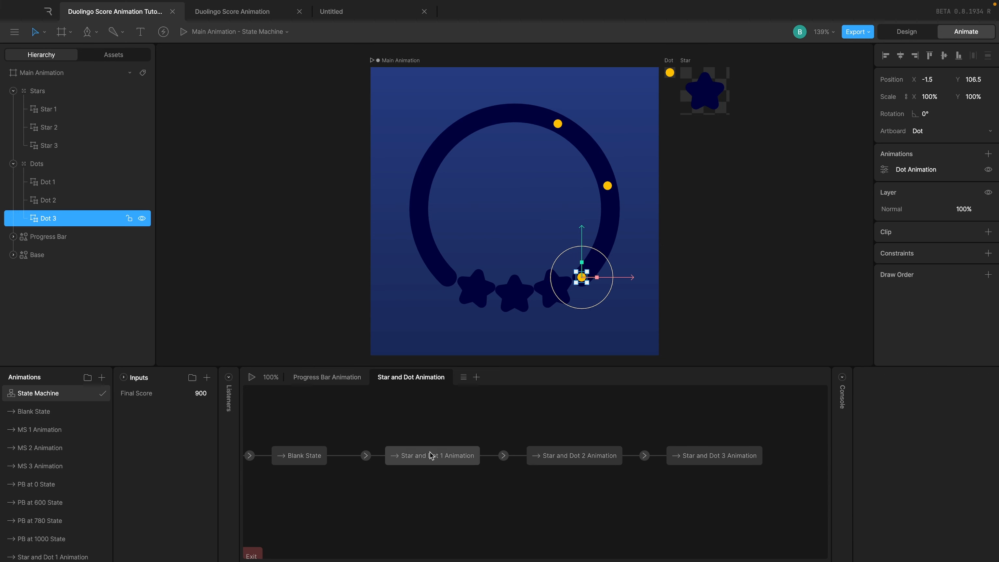
# Step: Play the state machine with Final Score at 900, check the transition into Star and Dot 3 Animation, and stop playback
pyautogui.click(252, 378)
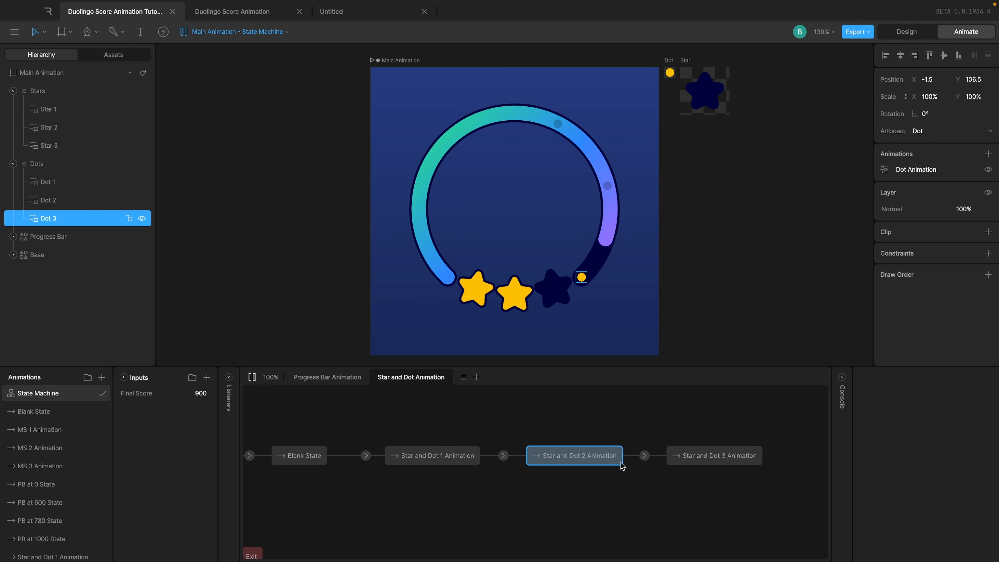
pyautogui.click(699, 458)
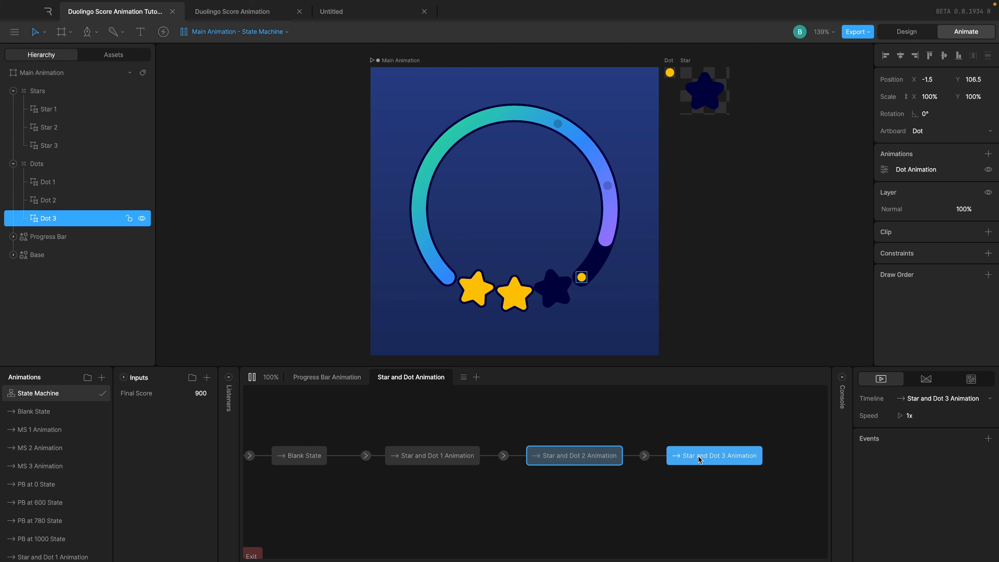
pyautogui.click(645, 456)
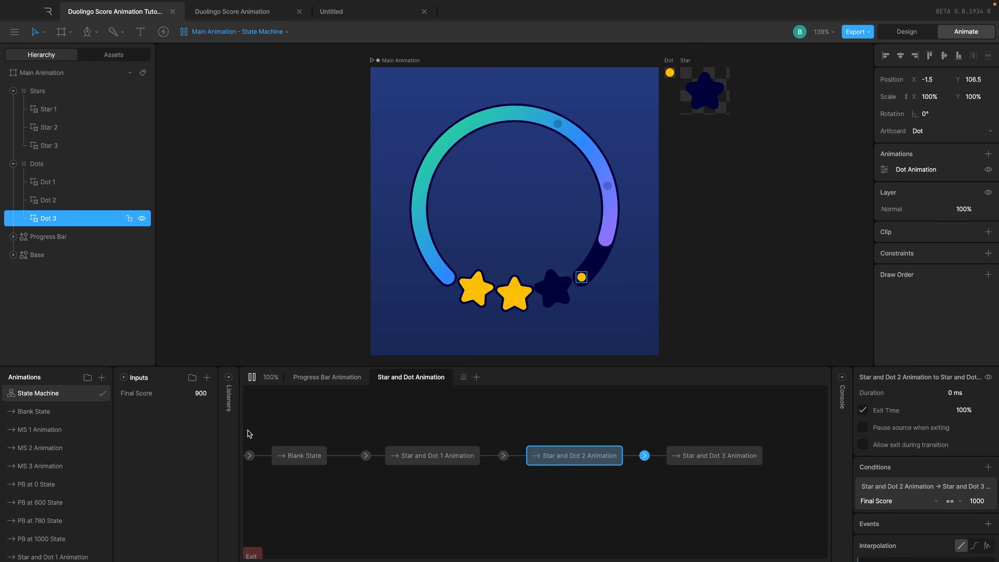
pyautogui.click(246, 377)
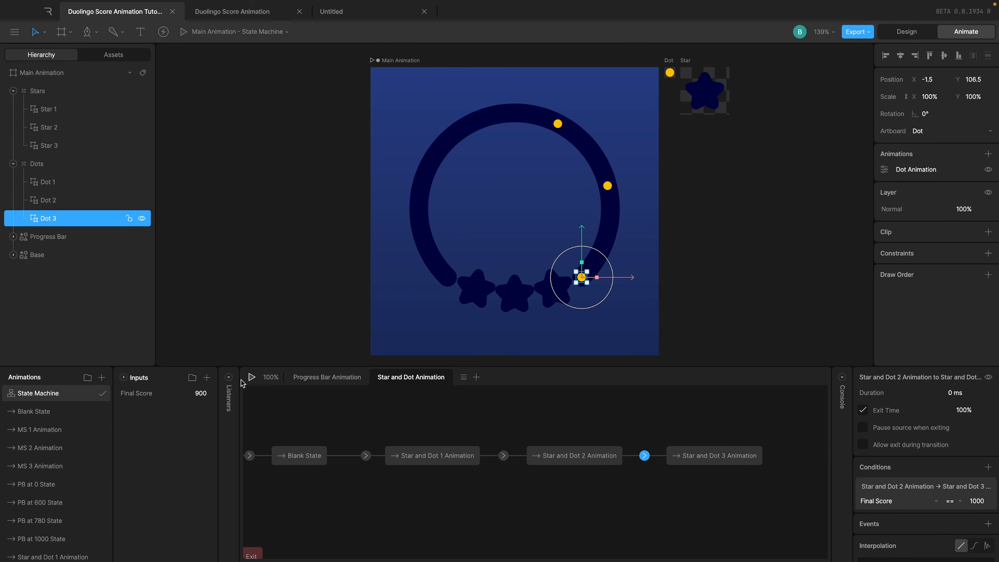
# Step: Set Final Score to 1000, test the full star and dot sequence by playing the state machine, and stop playback
pyautogui.click(205, 393)
pyautogui.write('1000')
pyautogui.press('Return')
pyautogui.click(252, 378)
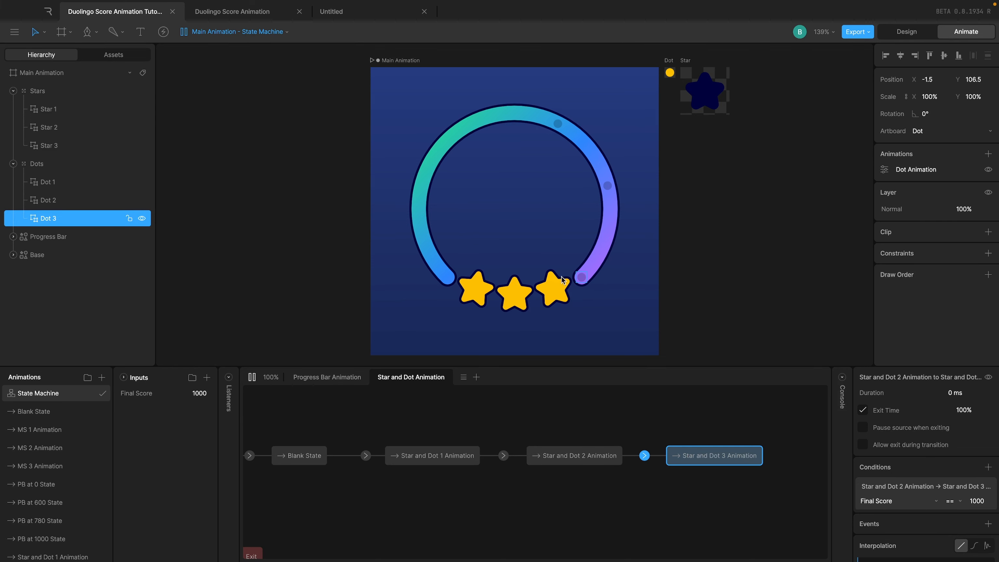
pyautogui.click(252, 376)
pyautogui.click(337, 294)
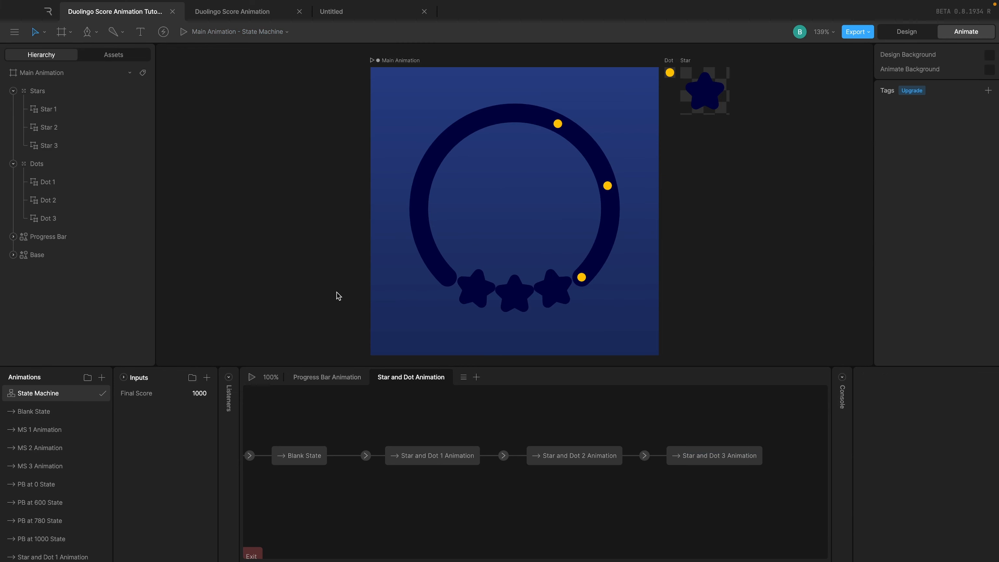
# Step: Replay the state machine with Final Score at 1000 and check the state flow in the Star and Dot Animation and Progress Bar Animation layers
pyautogui.click(252, 377)
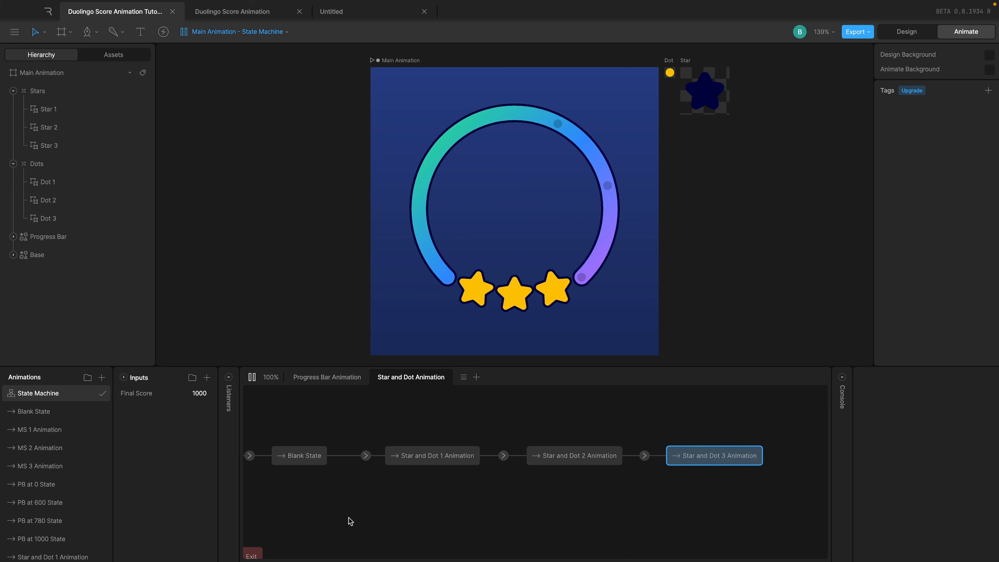
pyautogui.click(334, 379)
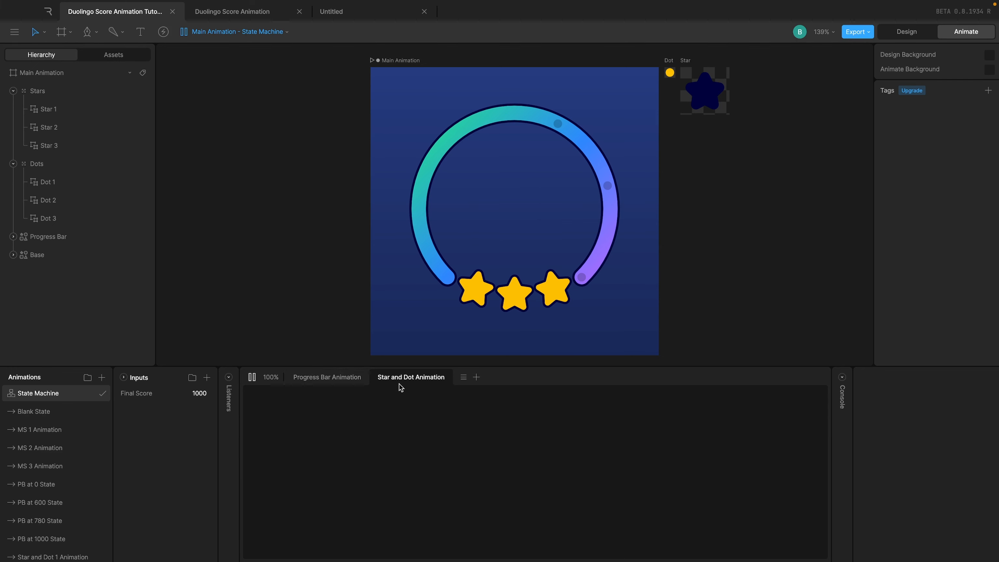
pyautogui.click(393, 380)
pyautogui.click(327, 377)
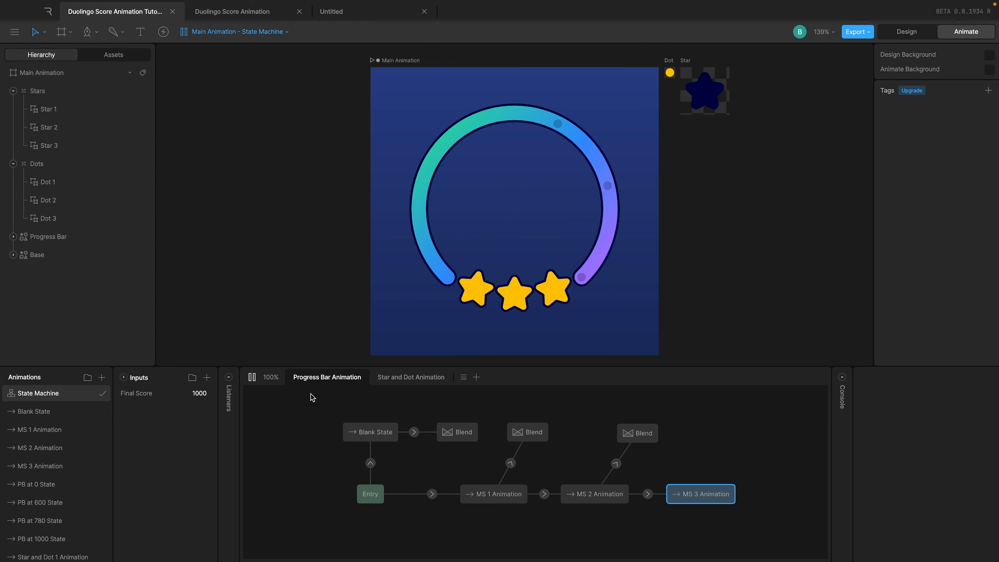
pyautogui.click(252, 378)
pyautogui.click(252, 378)
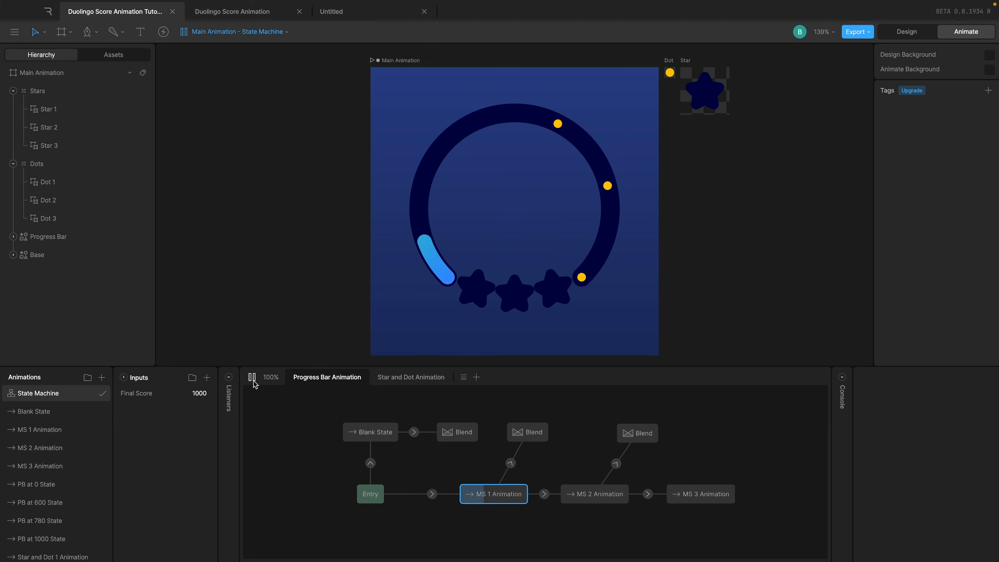